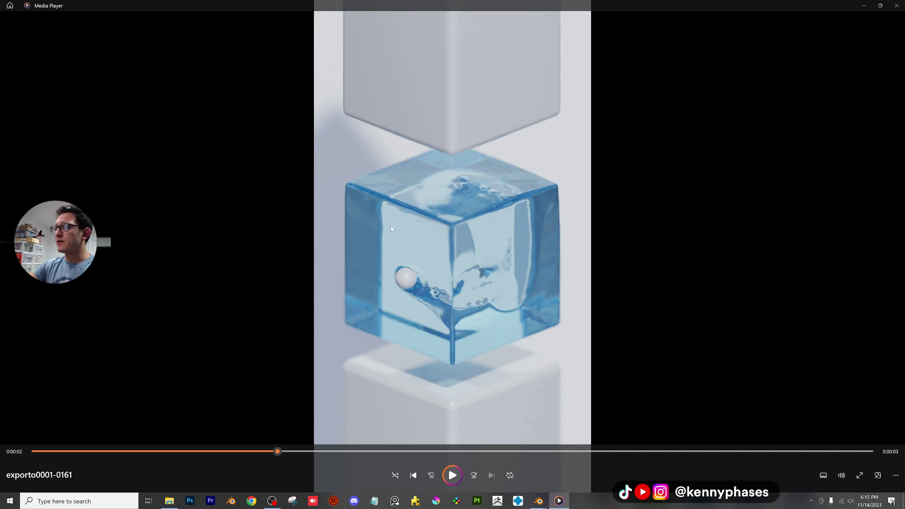
Step: Play the exported render exporto0001-0161 from the beginning, then close the player and return to Blender
left_click(461, 477)
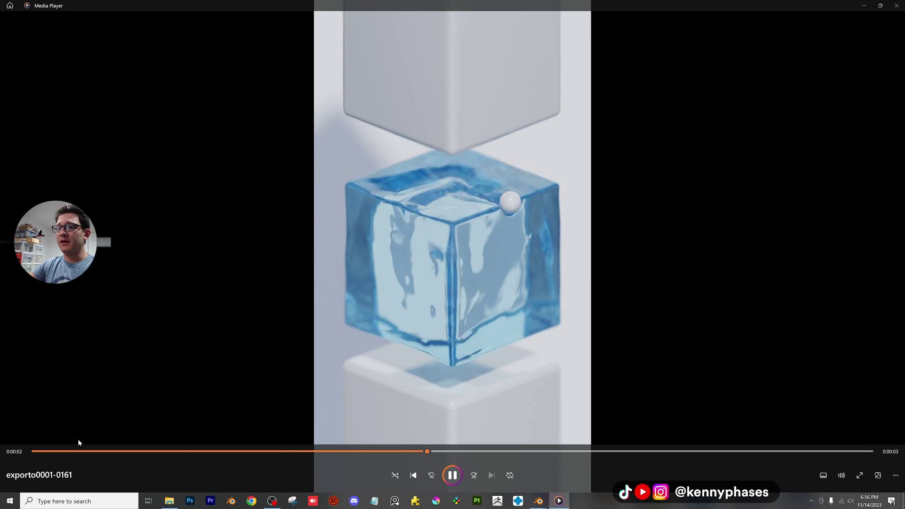
left_click(37, 451)
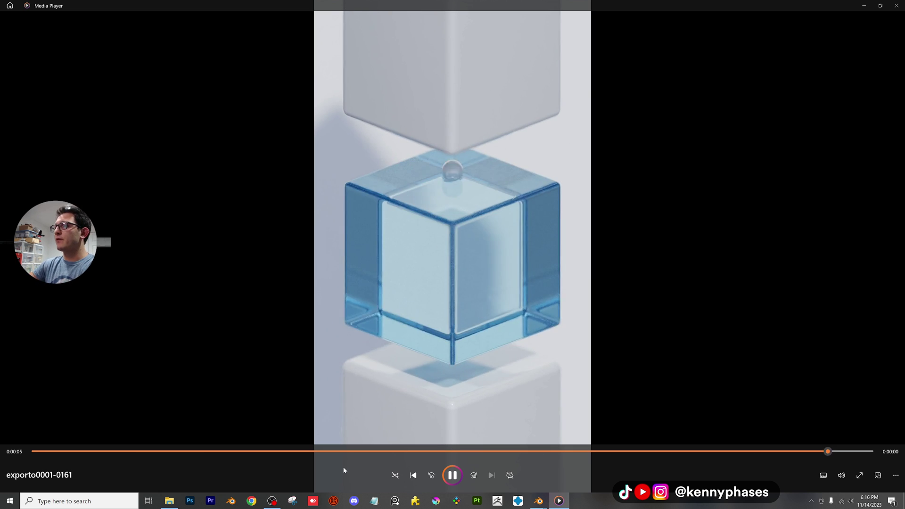
left_click(454, 475)
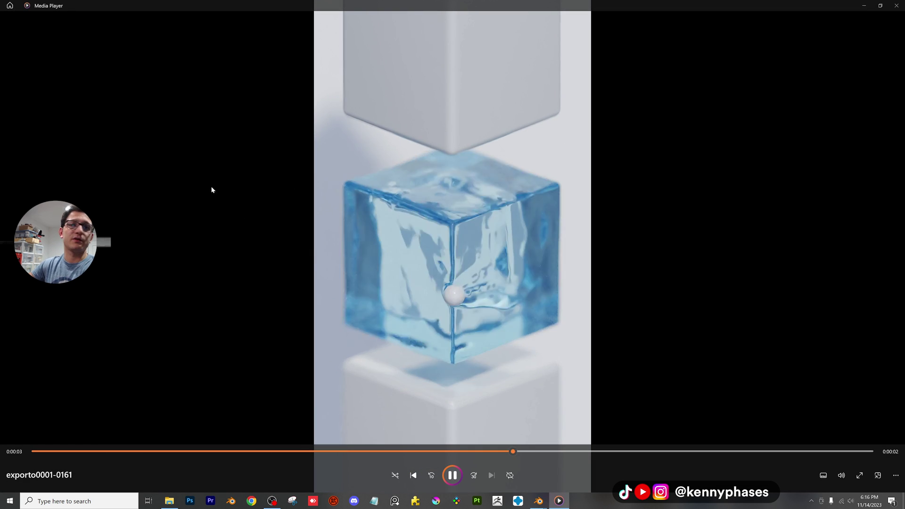
left_click(897, 5)
left_click(634, 47)
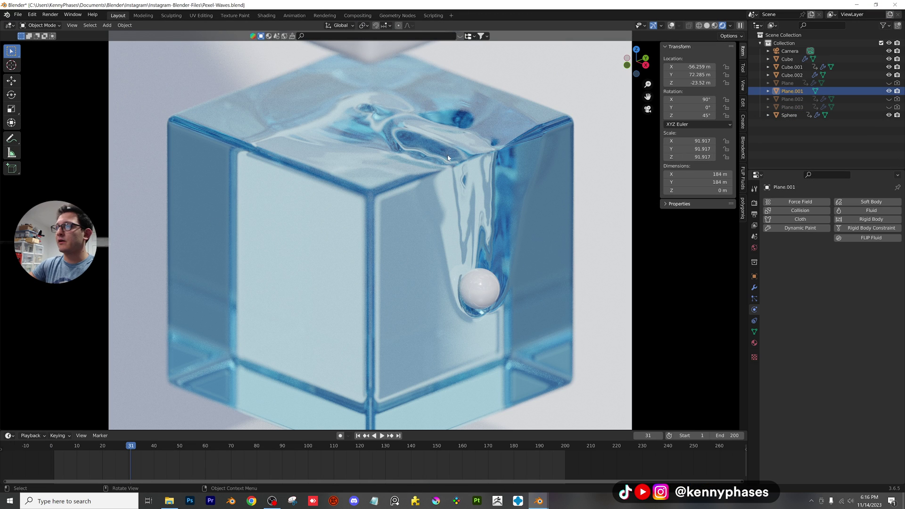
Step: Switch the viewport to solid shading and play the wave animation from the first frame to preview the sphere's motion
scroll(367, 271, "down", 2)
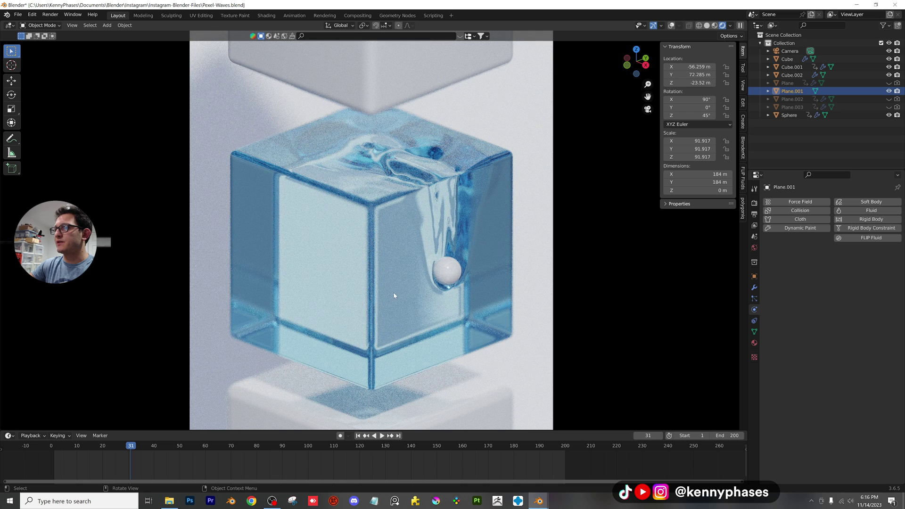
key("z")
scroll(275, 366, "down", 1)
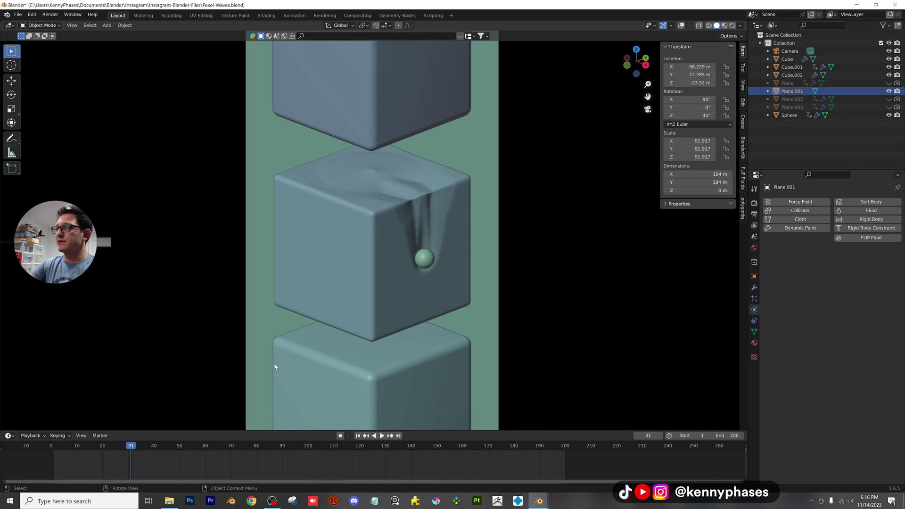
key("shift+Left")
key("space")
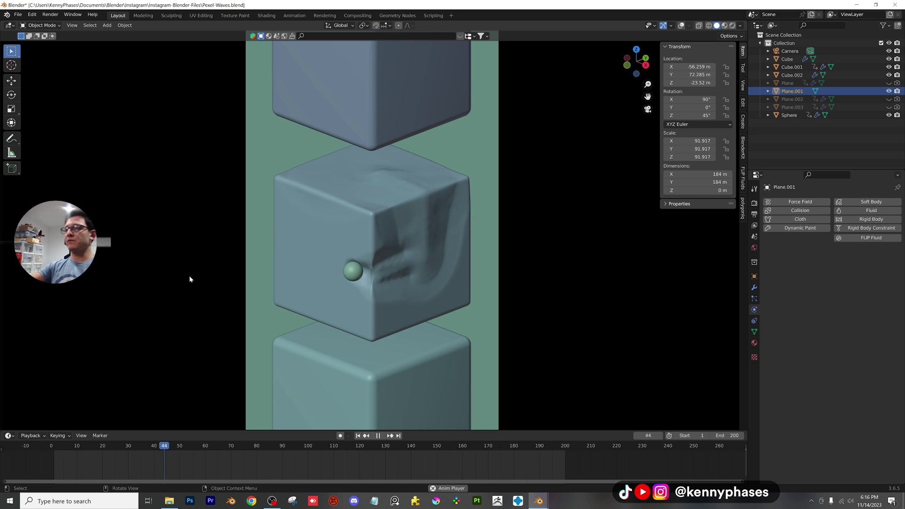
key("space")
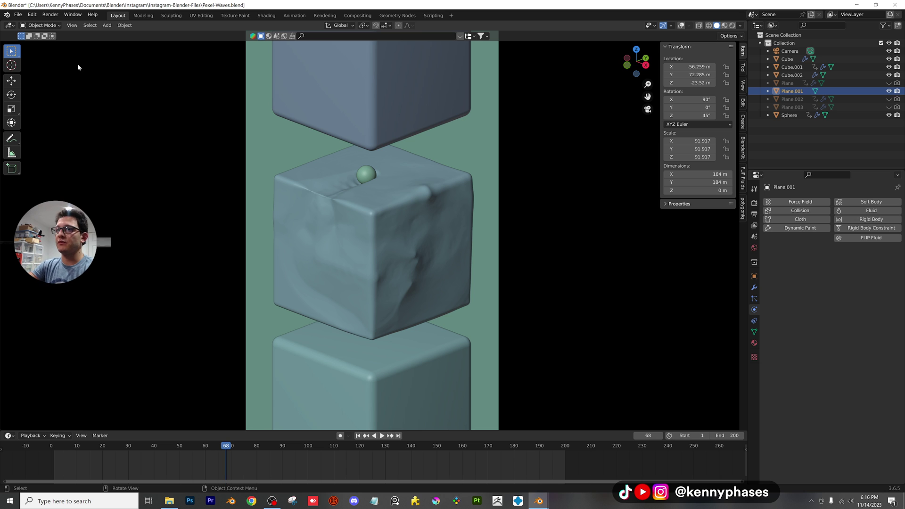
Step: Start a new file, saving the changes to Pexel-Waves.blend
left_click(18, 15)
mouse_move(27, 24)
left_click(140, 24)
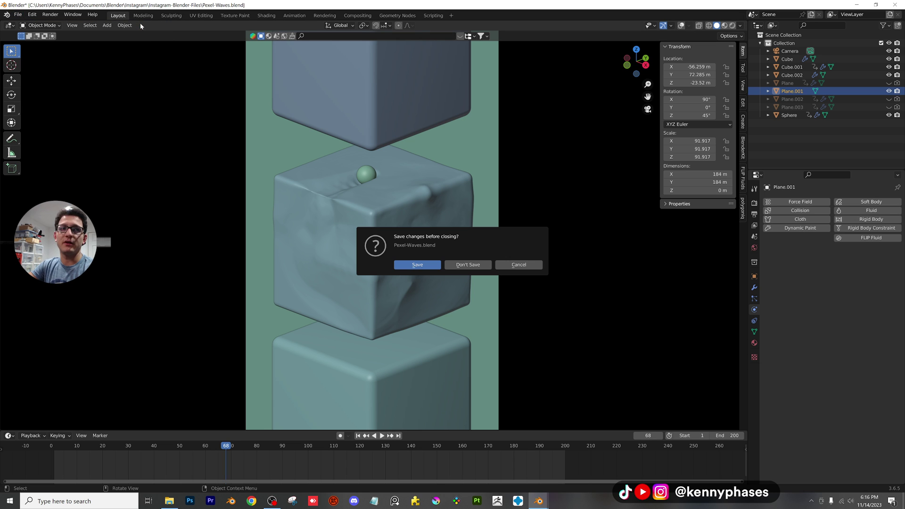
left_click(418, 265)
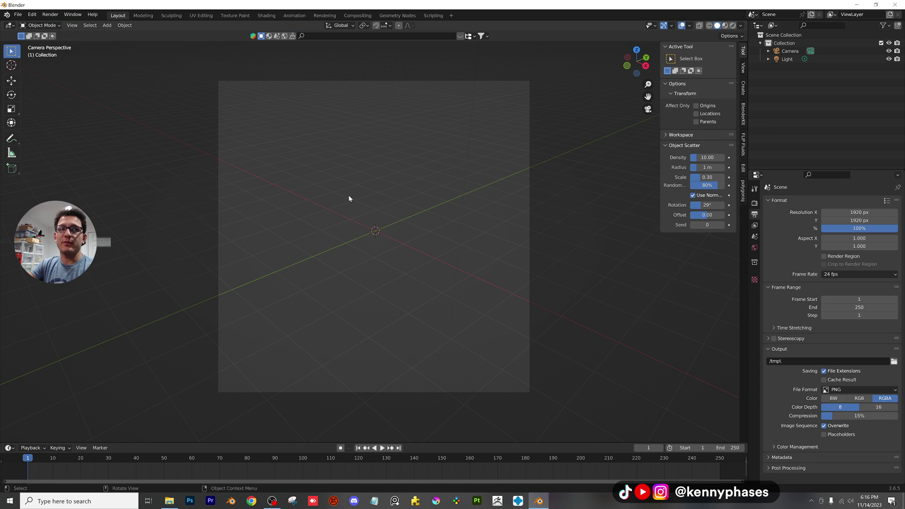
Step: Delete the default light and add a mesh cube at the scene origin
middle_click_drag(366, 241, 330, 219)
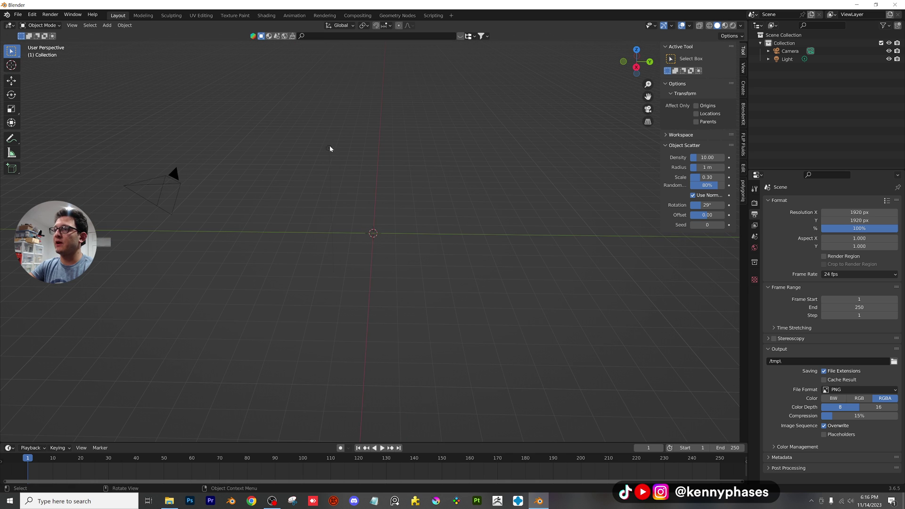
key("Delete")
left_click(109, 25)
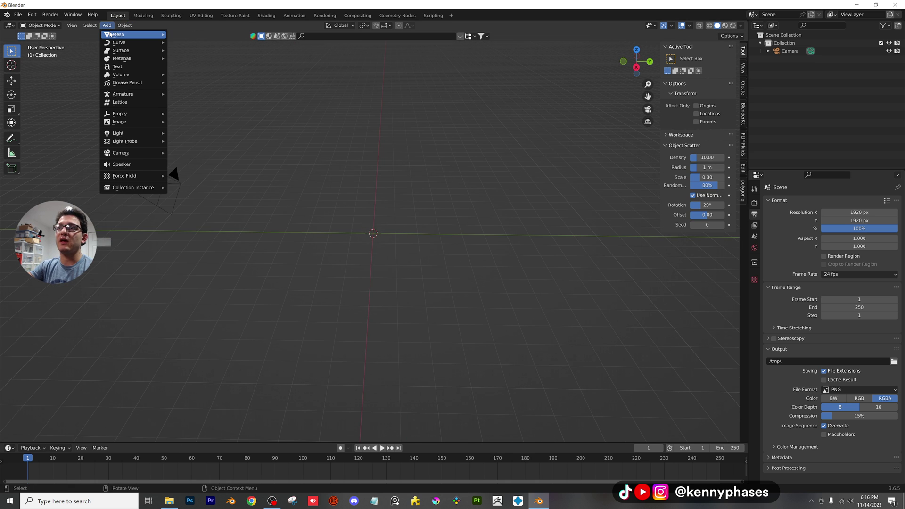
mouse_move(125, 34)
left_click(202, 45)
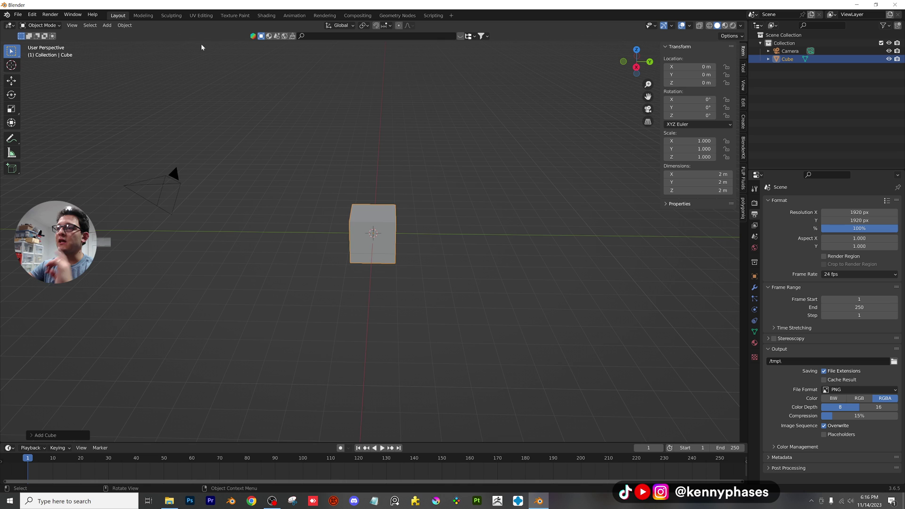
Step: Add a Bevel modifier to the cube and give it 5 segments
scroll(378, 184, "up", 4)
middle_click_drag(378, 184, 414, 226)
scroll(420, 226, "up", 3)
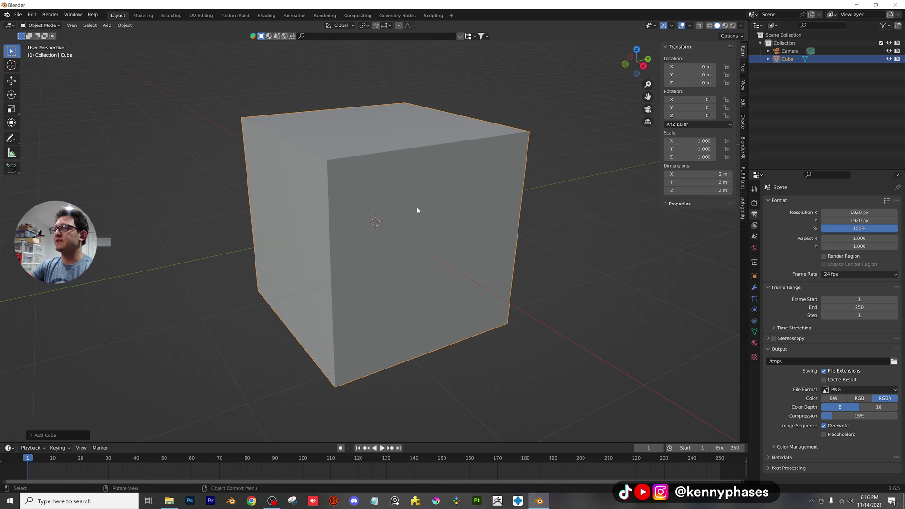
left_click(755, 287)
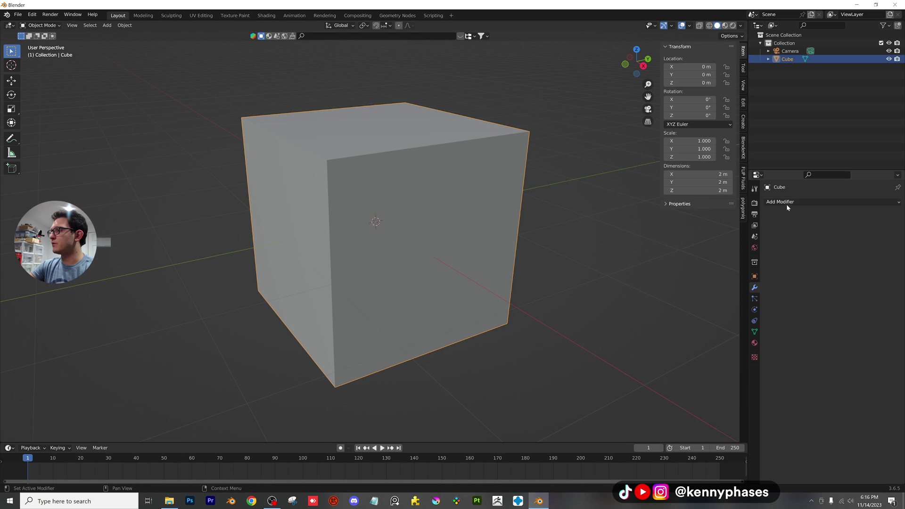
left_click(774, 202)
left_click(754, 233)
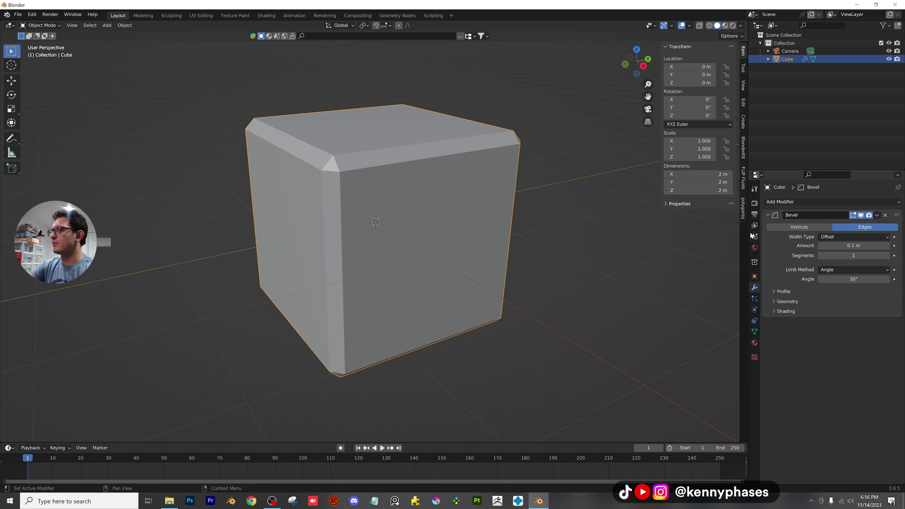
left_click(856, 256)
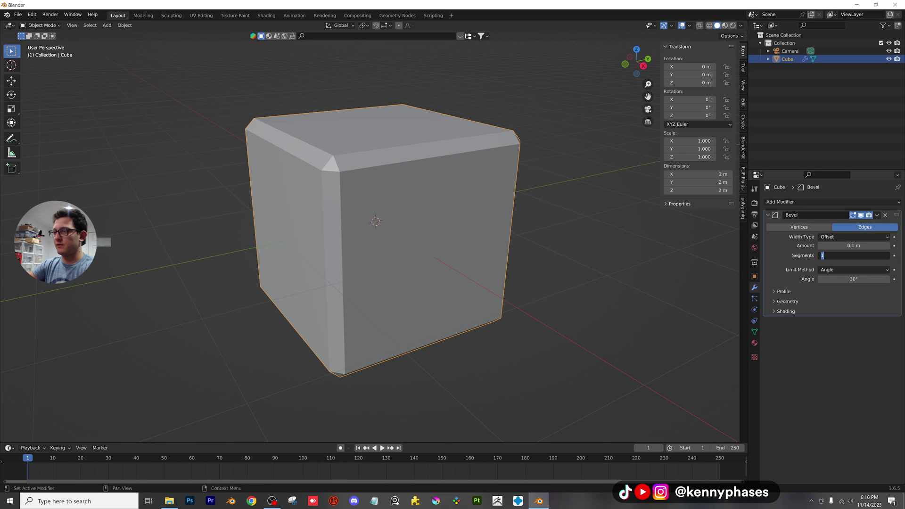
type("5")
key("Return")
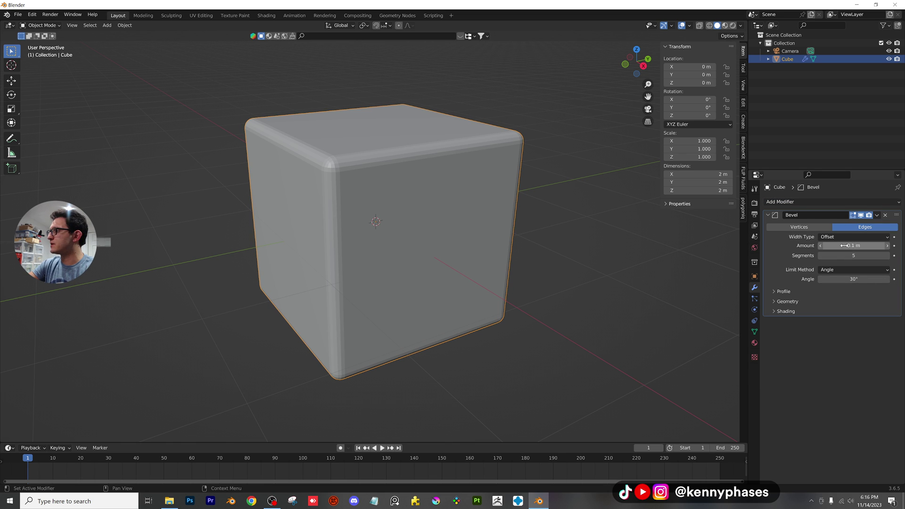
Step: Set the bevel amount to 0.09 m with 8 segments and apply the Bevel modifier
mouse_move(845, 245)
left_mouse_down()
mouse_move(863, 245)
mouse_move(844, 245)
left_mouse_up()
left_click(888, 256)
left_click(889, 256)
left_click(889, 256)
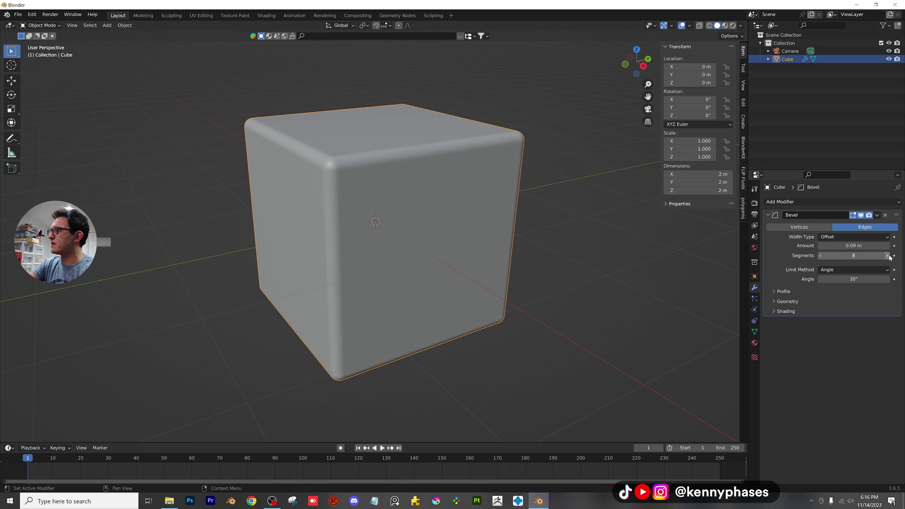
left_click(878, 216)
left_click(842, 225)
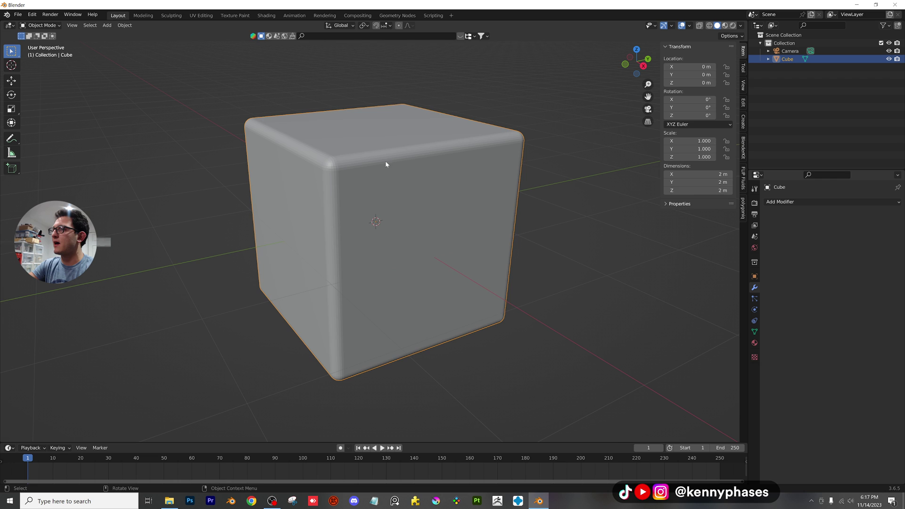
Step: Select the cube's large flat faces in Edit Mode and subdivide them with 15 cuts
key("Tab")
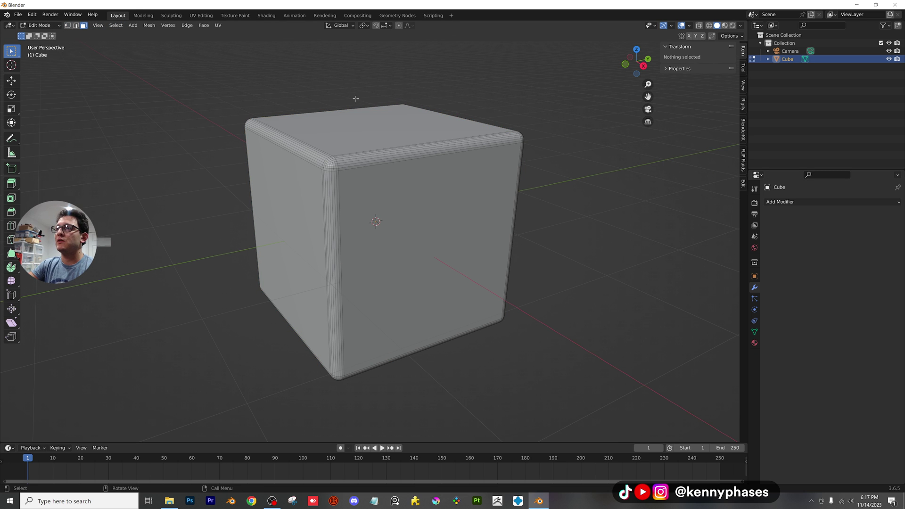
left_click(350, 146)
left_click(303, 201, "shift")
middle_click_drag(303, 202, 453, 325)
left_click(340, 222, "shift")
right_click(356, 242)
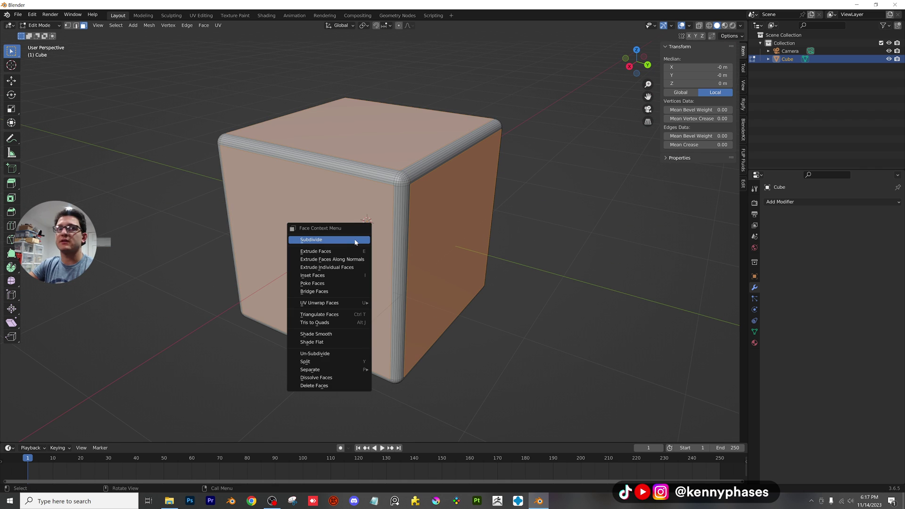
left_click(355, 240)
left_click(33, 435)
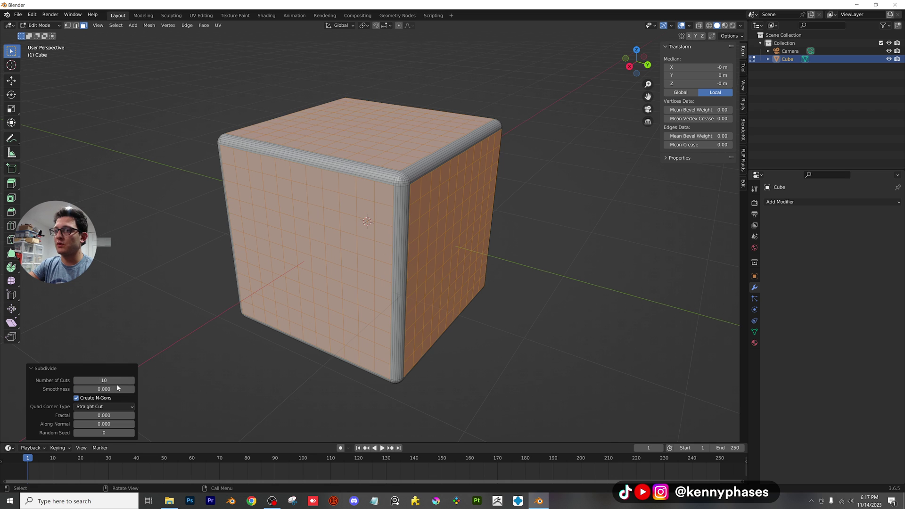
left_click(103, 380)
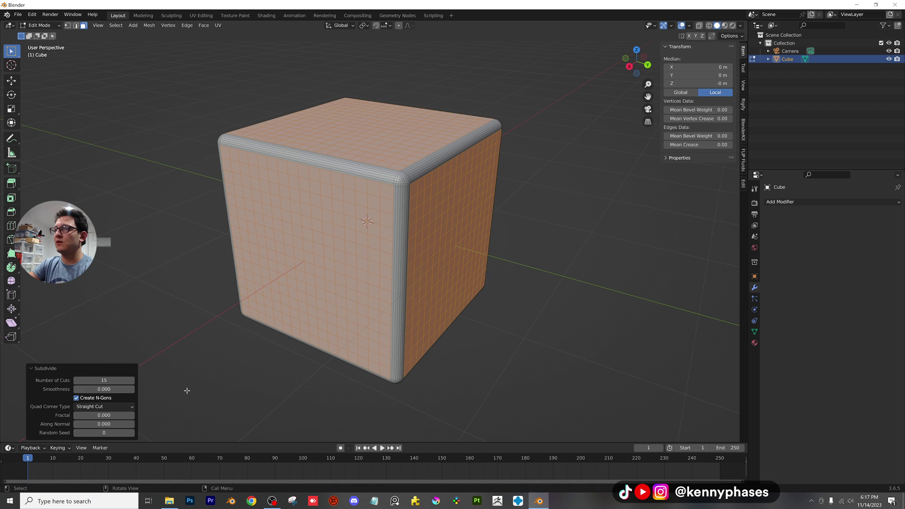
Step: Deselect the faces and examine the subdivided cube's topology by comparing Edit Mode with Object Mode
key("alt+a")
key("Tab")
scroll(452, 220, "up", 2)
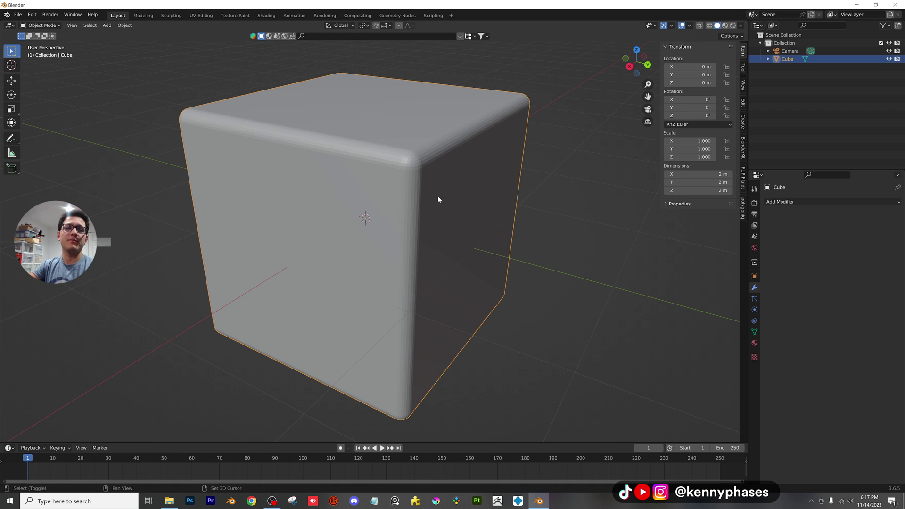
middle_click_drag(438, 196, 409, 211, "shift")
key("Tab")
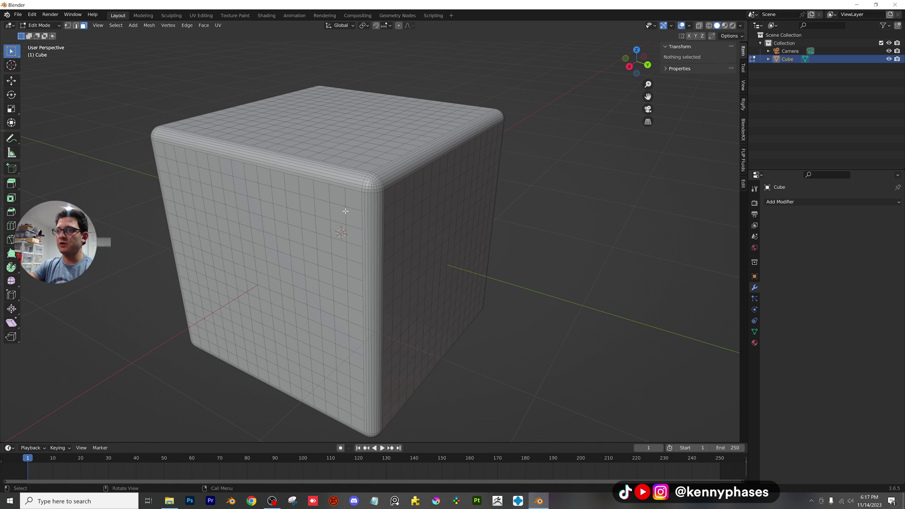
key("Tab")
key("Tab")
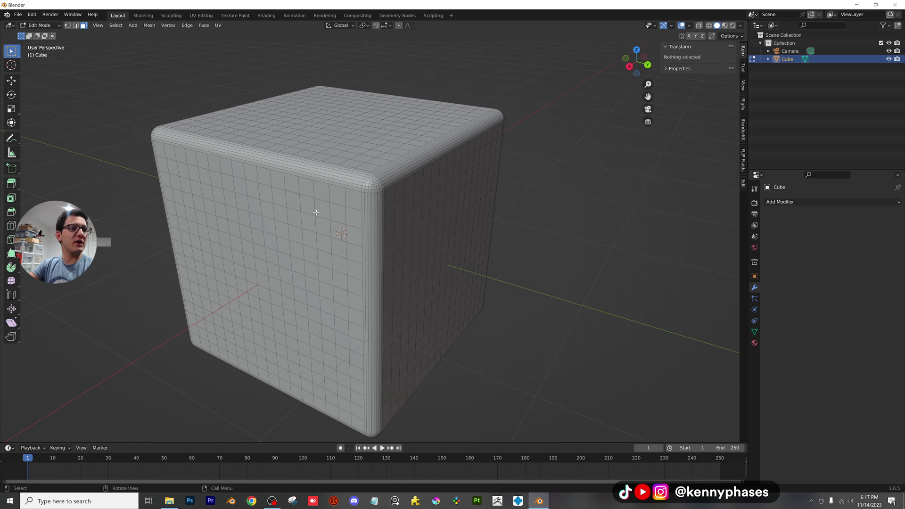
key("Tab")
Step: Add a Remesh modifier to the cube and set it to Smooth mode
middle_click_drag(356, 203, 658, 216)
left_click(804, 203)
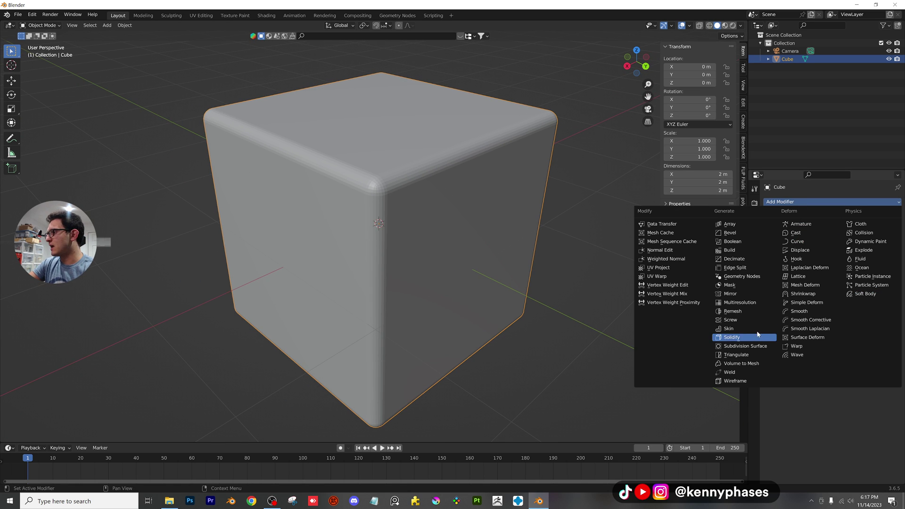
left_click(756, 312)
left_click(819, 228)
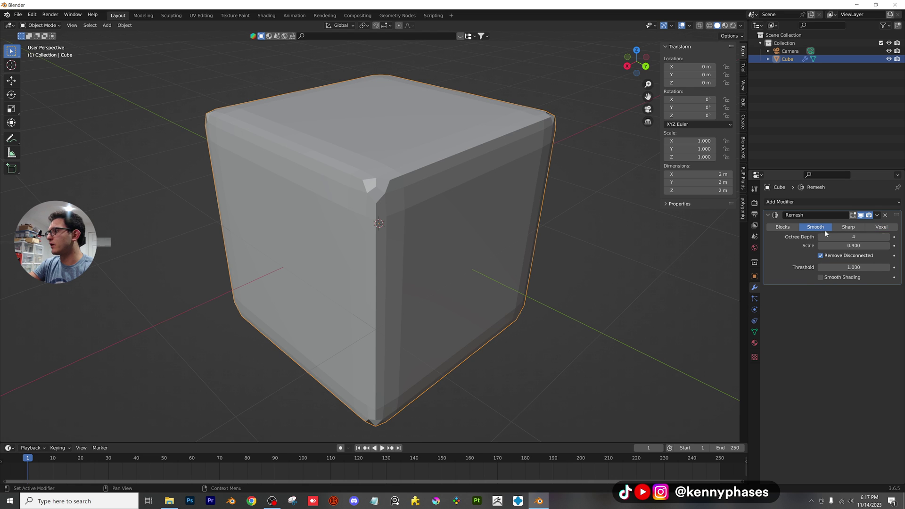
Step: Raise the remesh octree depth to 7 and apply the Remesh modifier
left_click(888, 237)
left_click(888, 236)
left_click(888, 237)
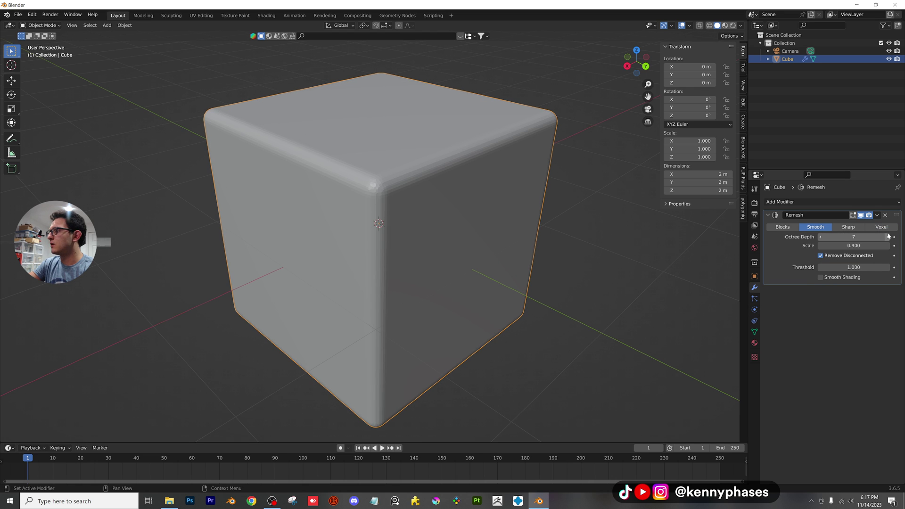
left_click(888, 237)
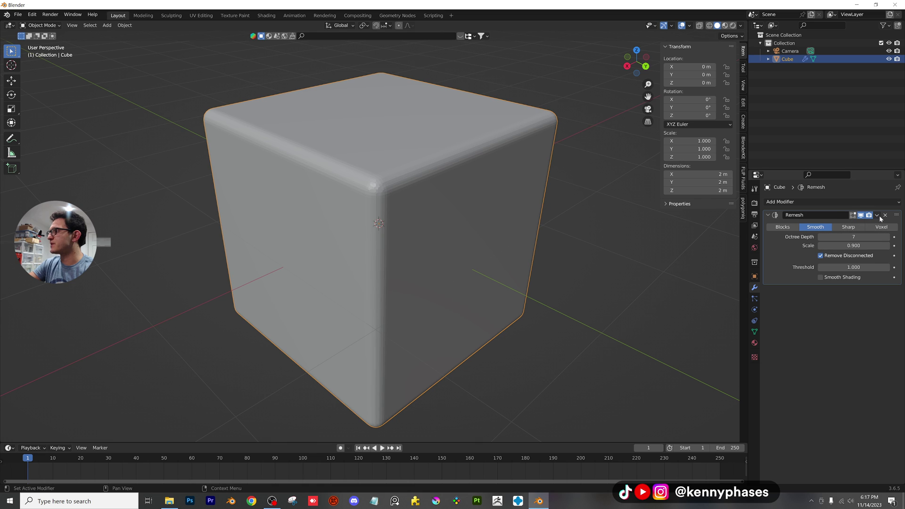
left_click(877, 216)
left_click(876, 227)
Step: Inspect the remeshed cube's polygon density and corner topology up close in Edit Mode, then return to Object Mode
key("Tab")
scroll(396, 213, "up", 3)
scroll(396, 213, "down", 5)
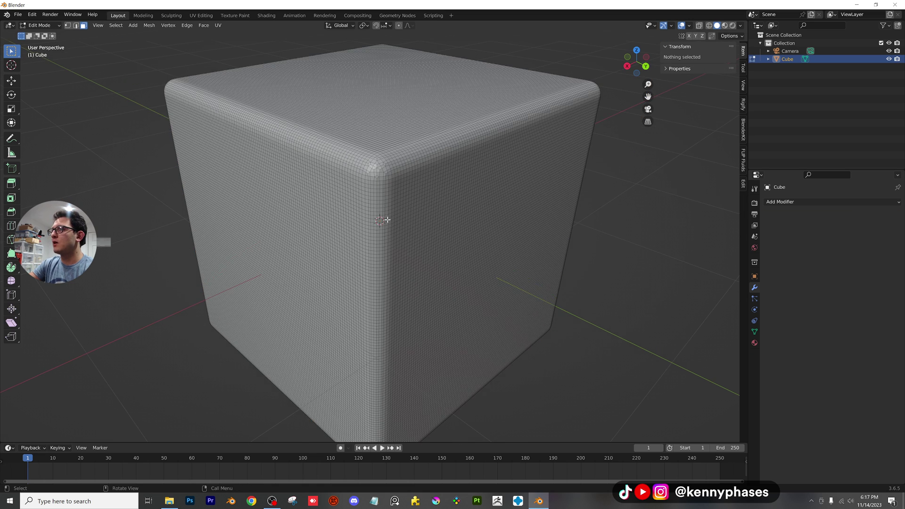
scroll(382, 231, "up", 8)
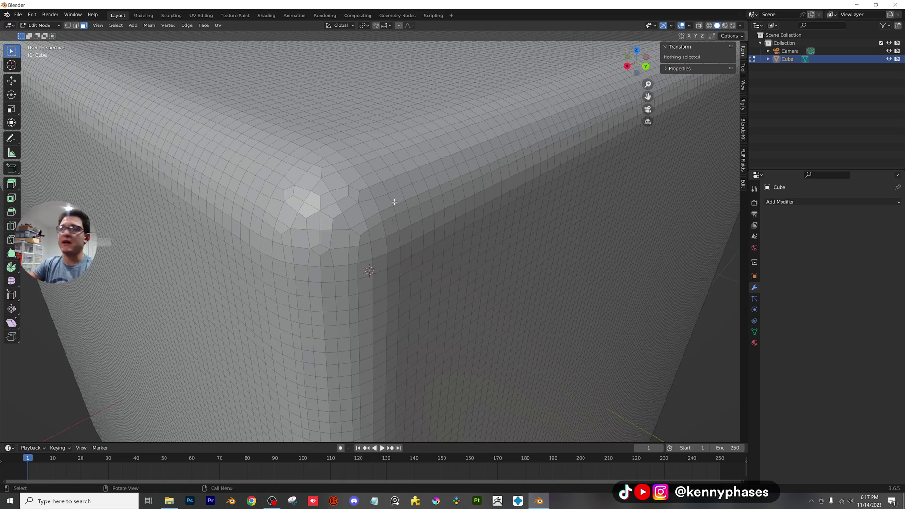
scroll(364, 214, "down", 6)
mouse_move(373, 227)
middle_mouse_down()
mouse_move(396, 241)
mouse_move(452, 236)
mouse_move(357, 231)
mouse_move(360, 222)
middle_mouse_up()
scroll(380, 239, "up", 8)
scroll(449, 237, "down", 5)
scroll(357, 231, "down", 4)
key("Tab")
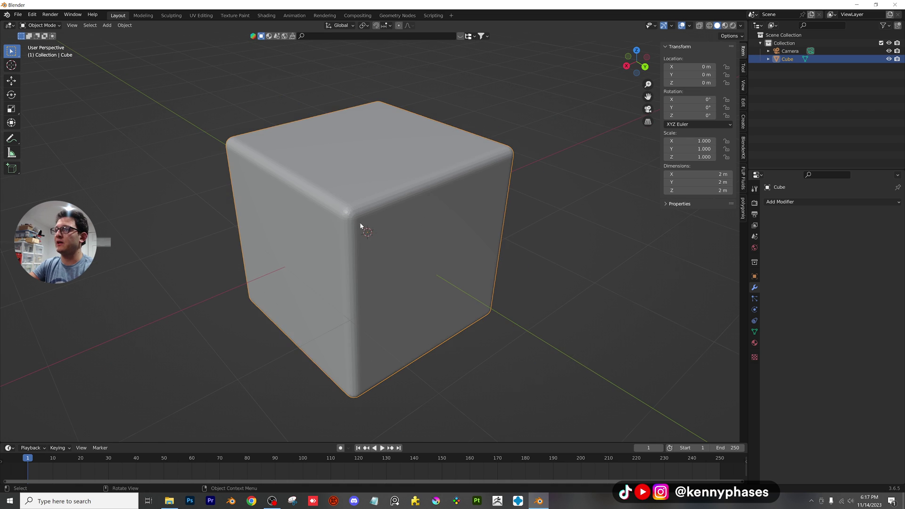
Step: Save the project as Dynamic-Paint-Tutorial.blend in the Instagram-Blender-Files folder
key("ctrl+s")
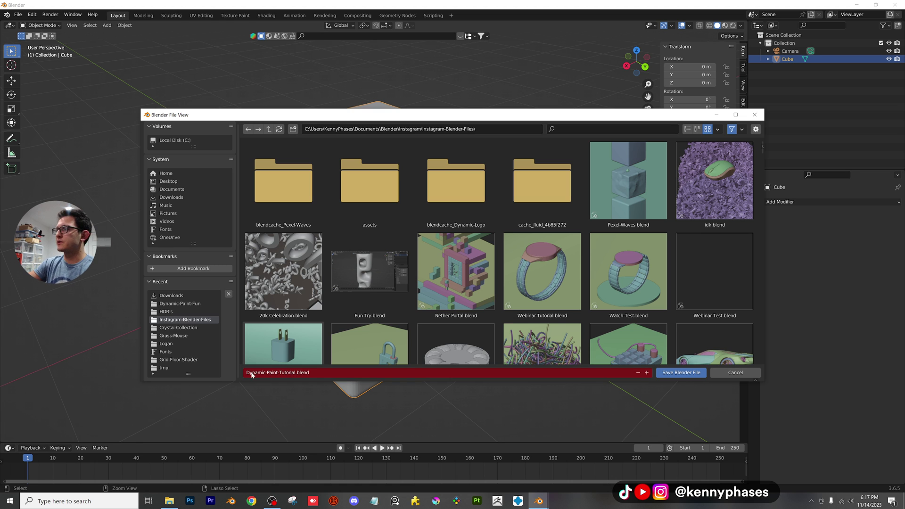
left_click(691, 374)
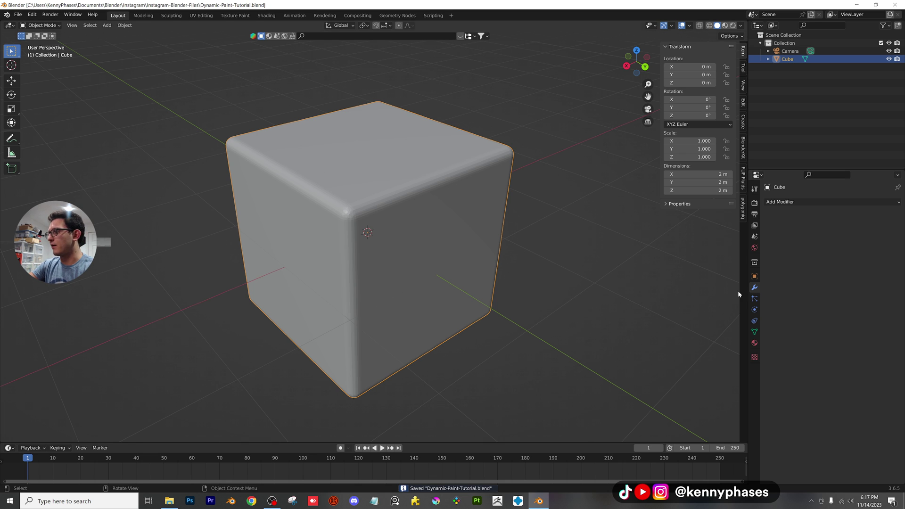
Step: Make the cube a Dynamic Paint canvas with its surface type set to Waves, deselect it and save the file
left_click(754, 310)
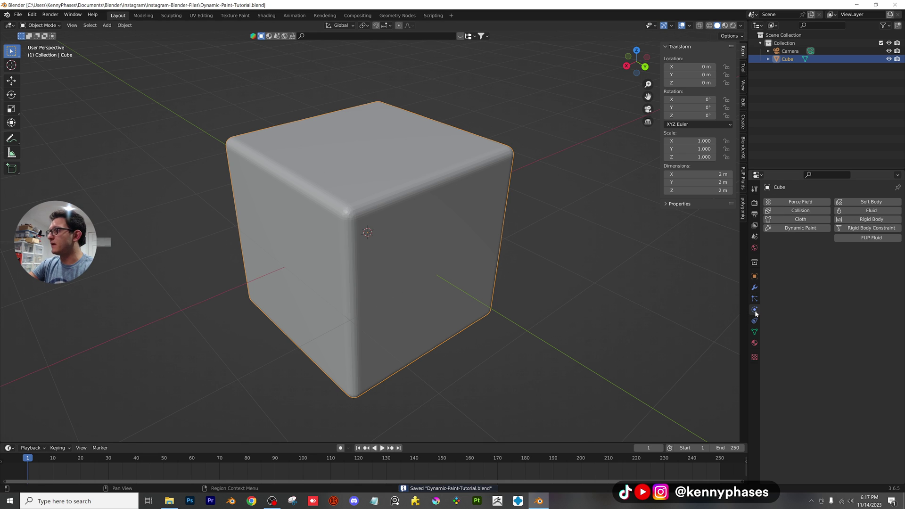
left_click(802, 230)
left_click(840, 288)
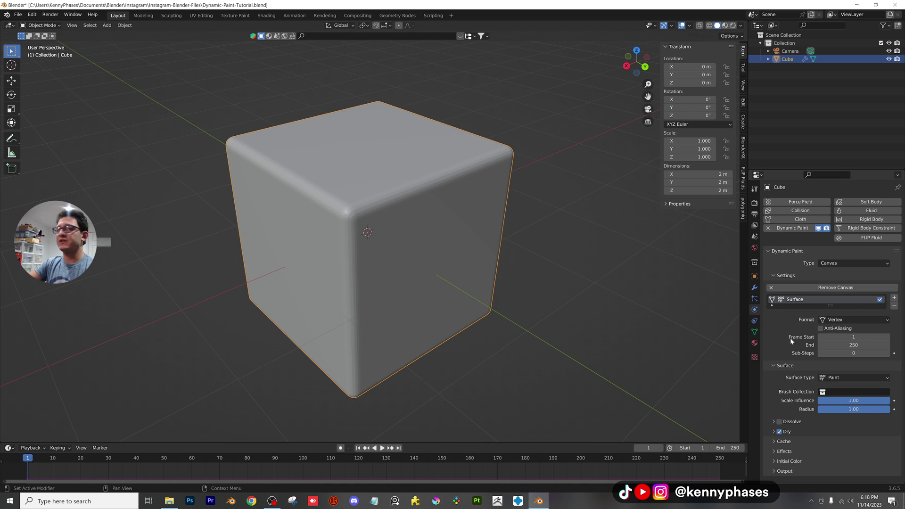
left_click(839, 378)
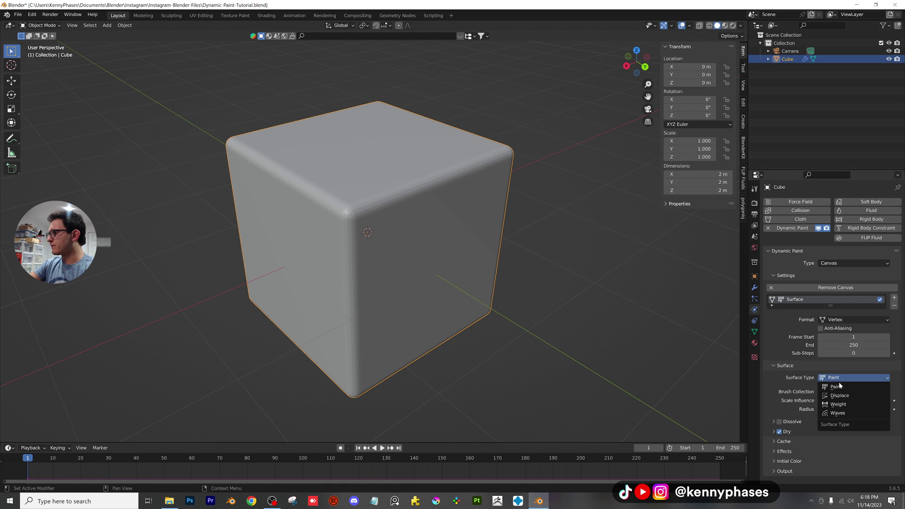
left_click(841, 414)
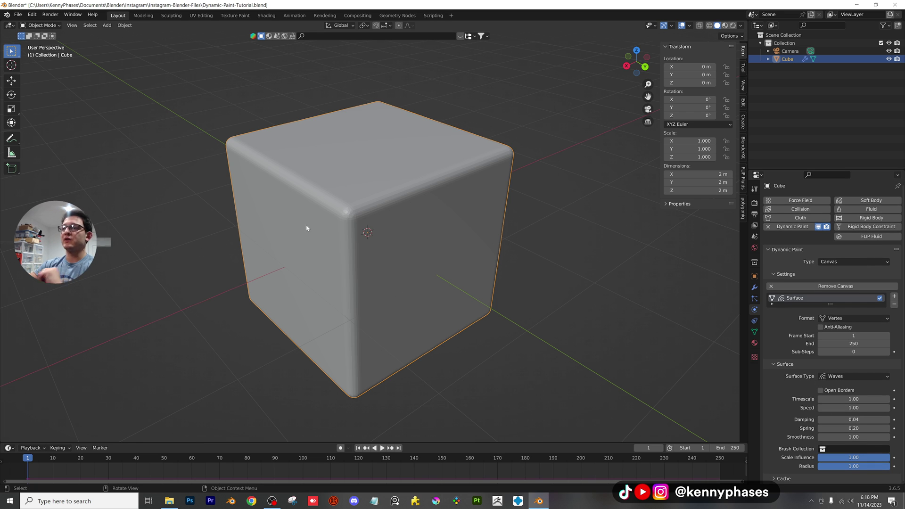
left_click(182, 183)
key("ctrl+s")
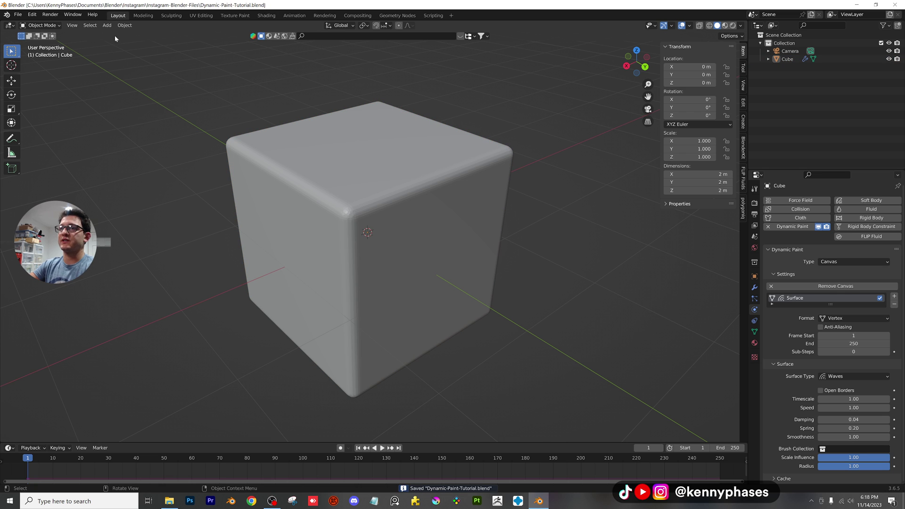
Step: Add a UV sphere, raise it along Z to about 1.29 m and shrink it to a scale of about 0.196
left_click(107, 24)
mouse_move(123, 34)
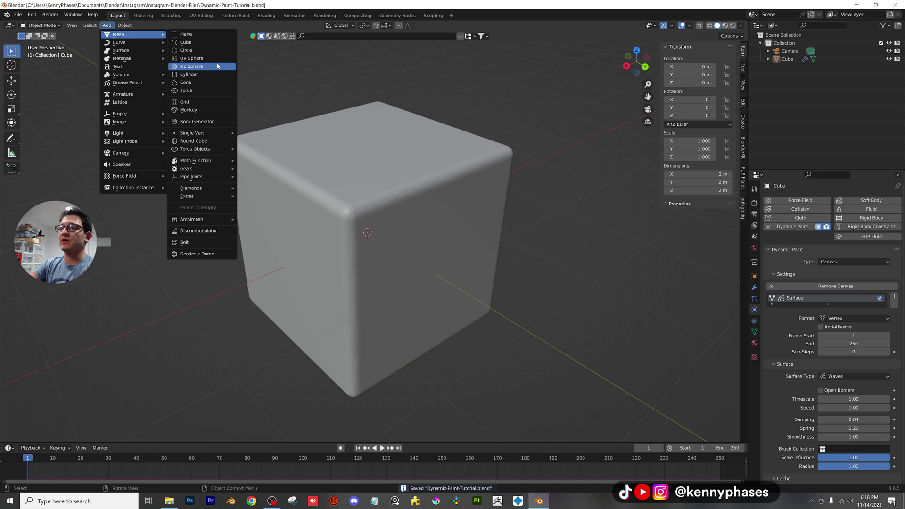
left_click(192, 58)
scroll(369, 278, "down", 2)
key("g")
key("z")
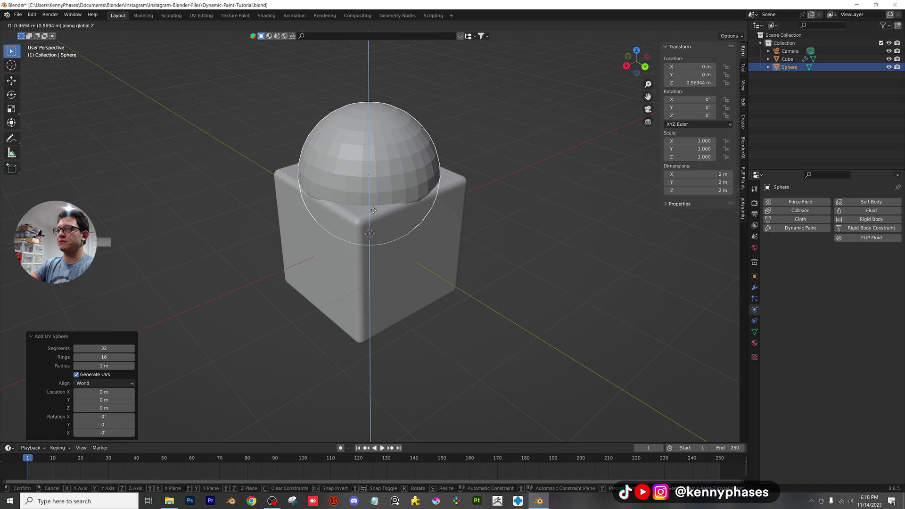
left_click(377, 202)
key("s")
left_click(377, 160)
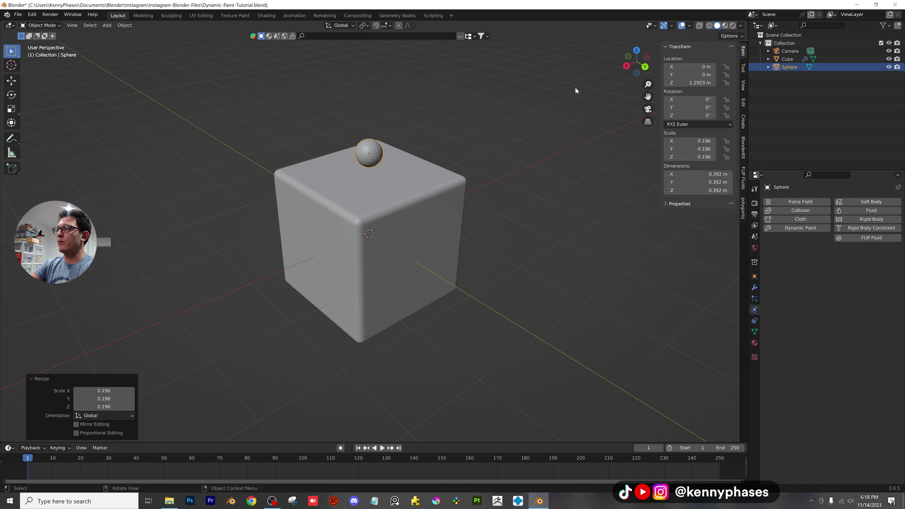
Step: In right view, lower the sphere along Z to about 1.02 m into the cube's top and scale it down to about 0.116
left_click(627, 66)
scroll(370, 212, "up", 5)
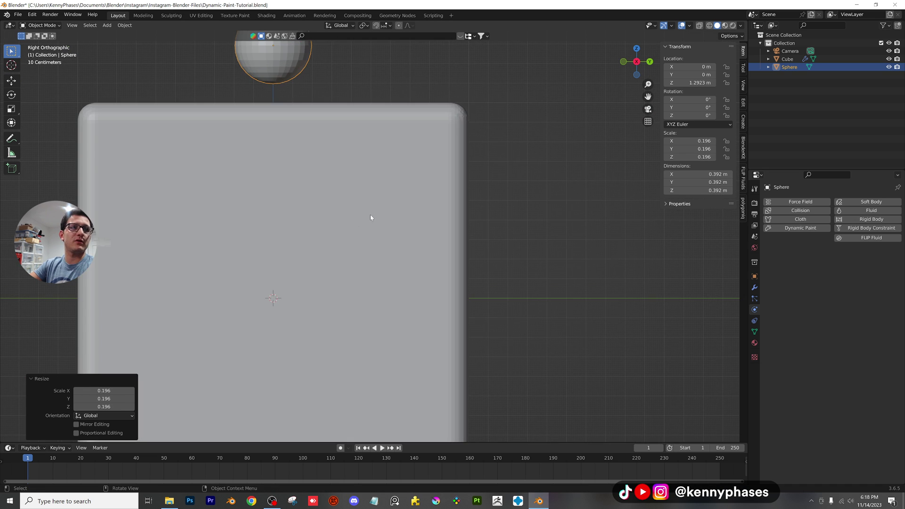
middle_click_drag(370, 215, 415, 227, "shift")
key("g")
key("z")
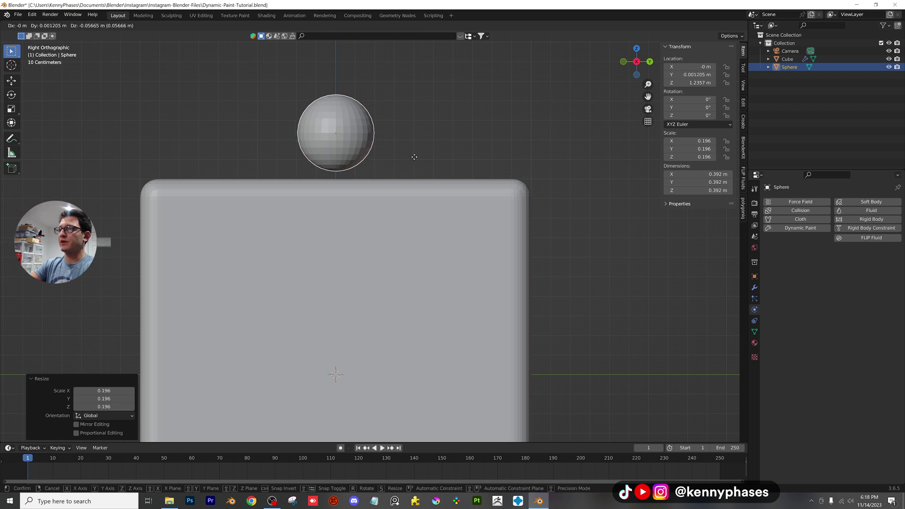
left_click(417, 200)
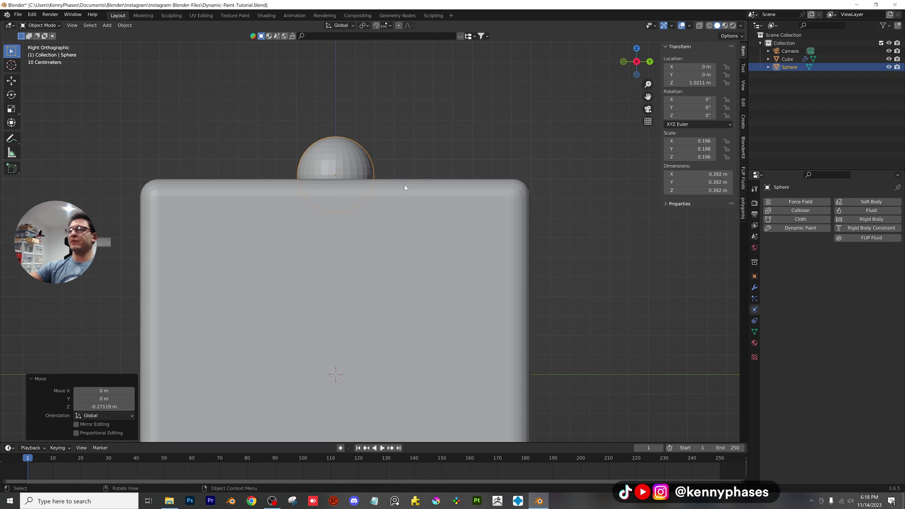
key("s")
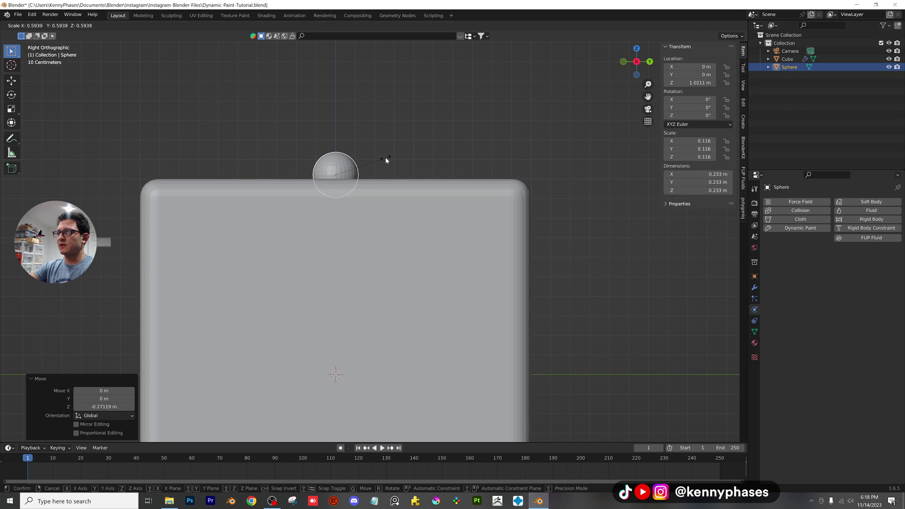
left_click(386, 157)
Step: Shade the sphere smooth with Auto Smooth at 30°
middle_click_drag(386, 157, 349, 187)
scroll(386, 207, "up", 5)
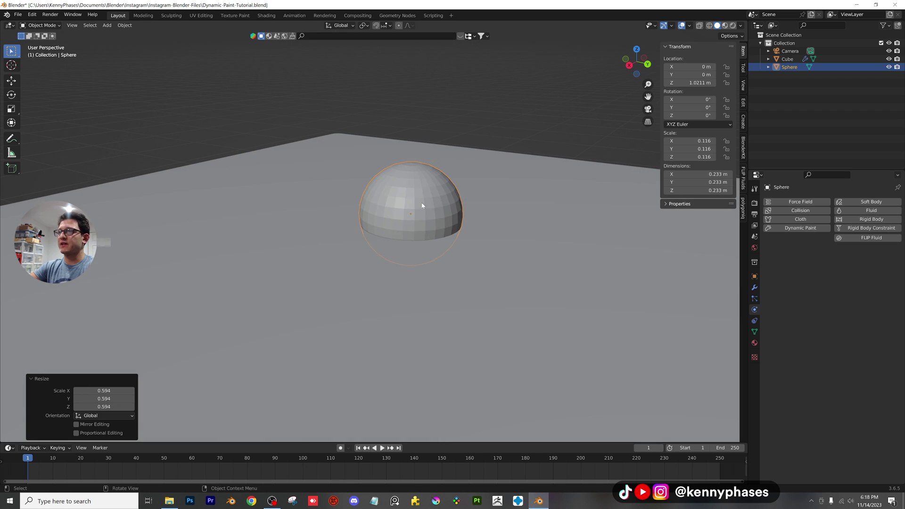
right_click(418, 221)
left_click(416, 211)
scroll(421, 225, "down", 5)
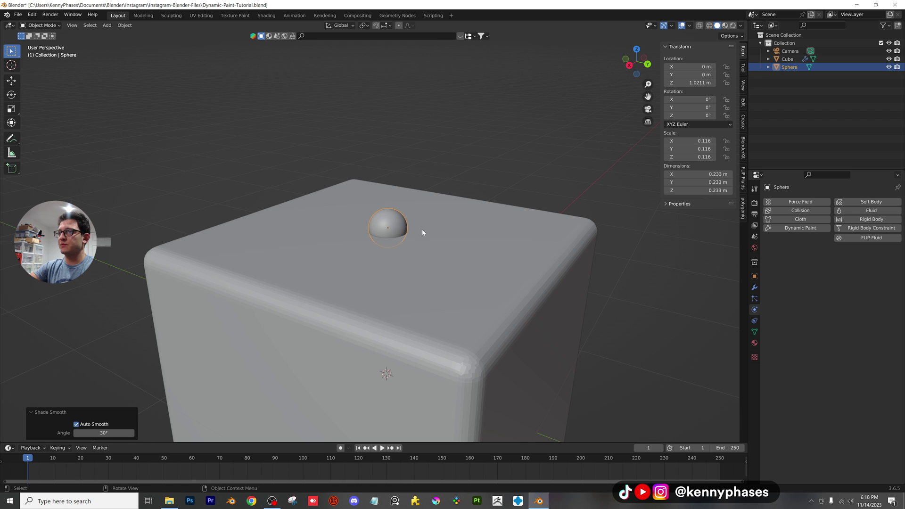
Step: Shade the cube smooth with Auto Smooth at 30° and save the file
left_click(460, 290)
right_click(460, 291)
left_click(460, 288)
scroll(415, 265, "up", 2)
key("ctrl+s")
scroll(410, 222, "up", 3)
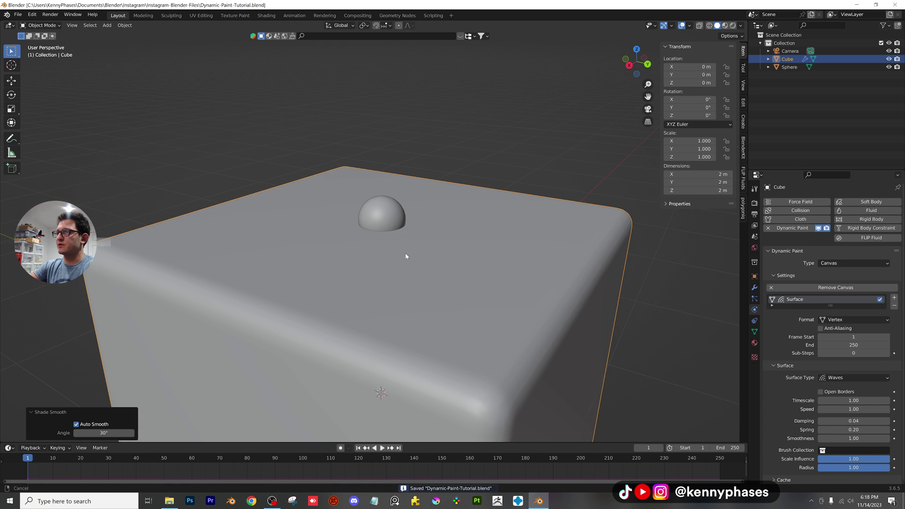
Step: Add Dynamic Paint physics to the sphere, set its type to Brush and add the brush
left_click(403, 185)
scroll(391, 214, "down", 4)
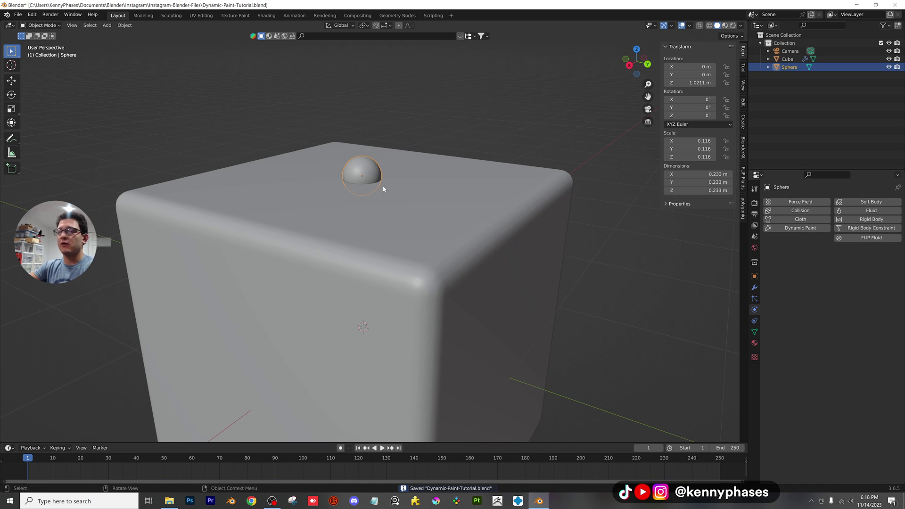
middle_click_drag(387, 207, 464, 239)
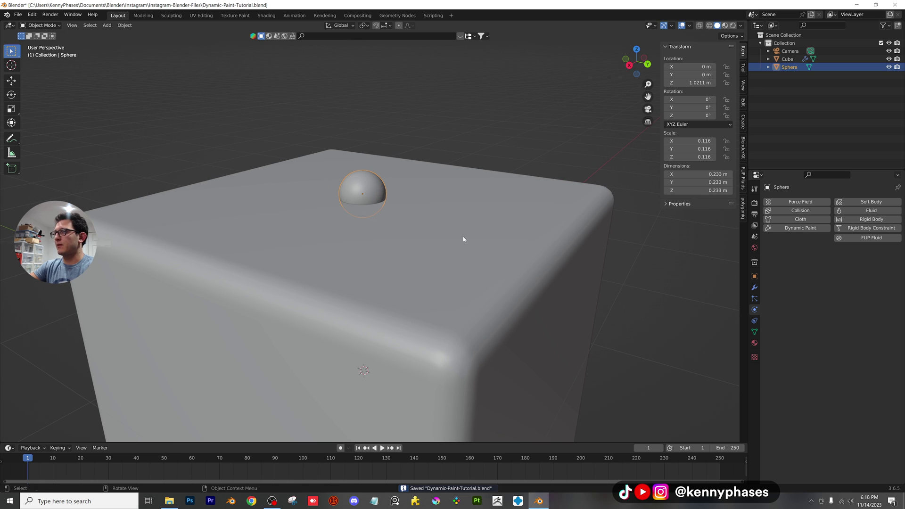
left_click(790, 230)
left_click(837, 265)
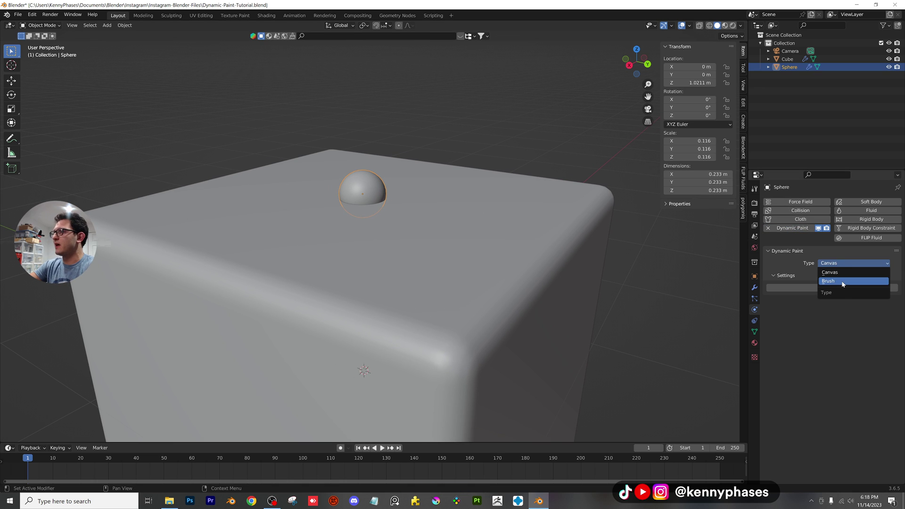
left_click(841, 279)
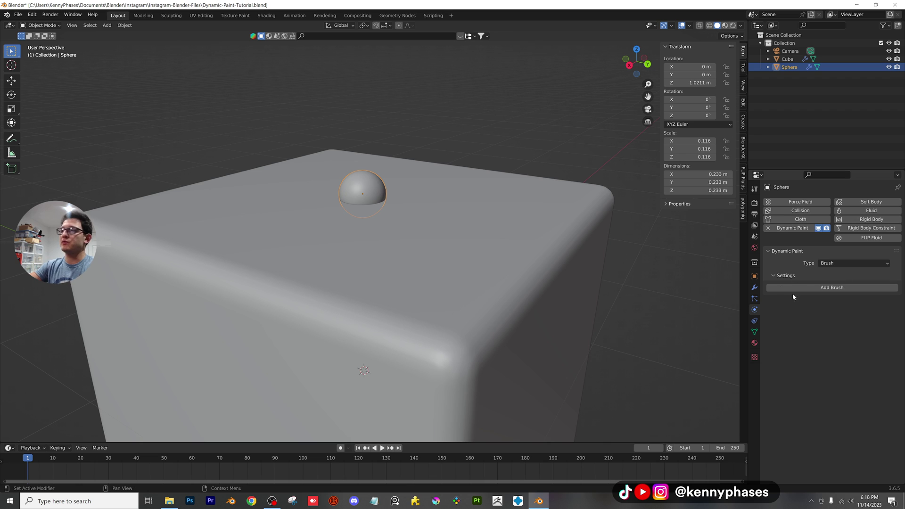
left_click(826, 287)
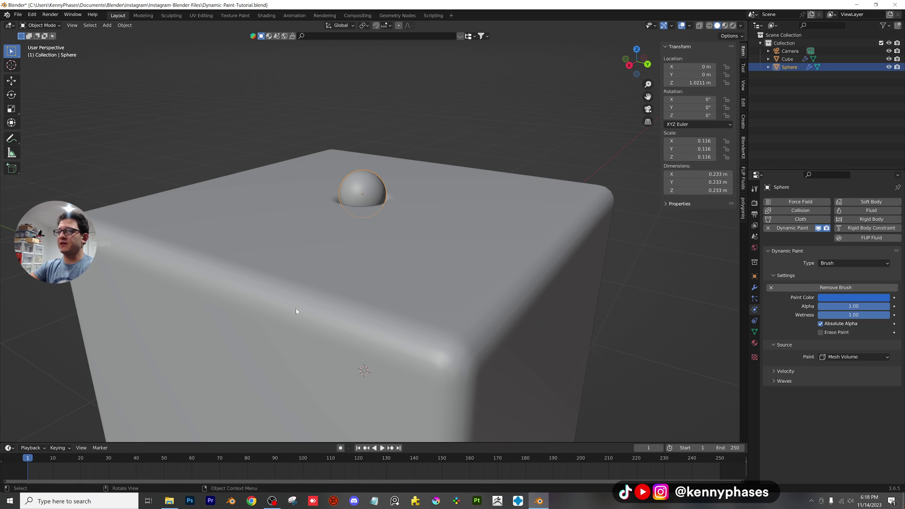
Step: Play the animation while moving the sphere around the cube's top to test the waves, then stop playback
key("space")
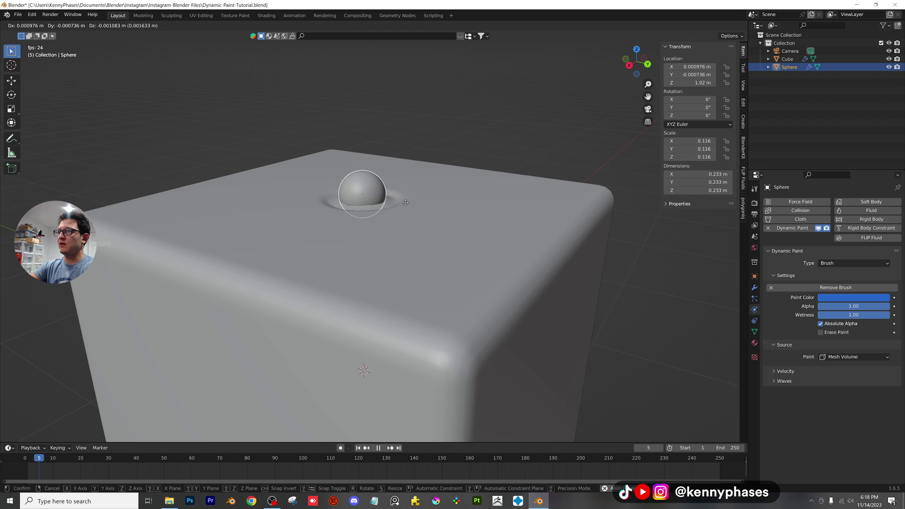
key("g")
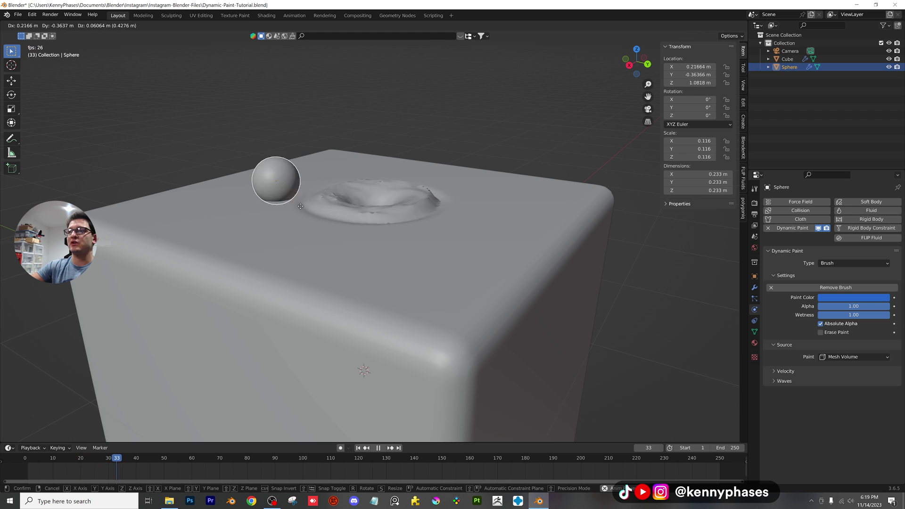
left_click(415, 177)
key("space")
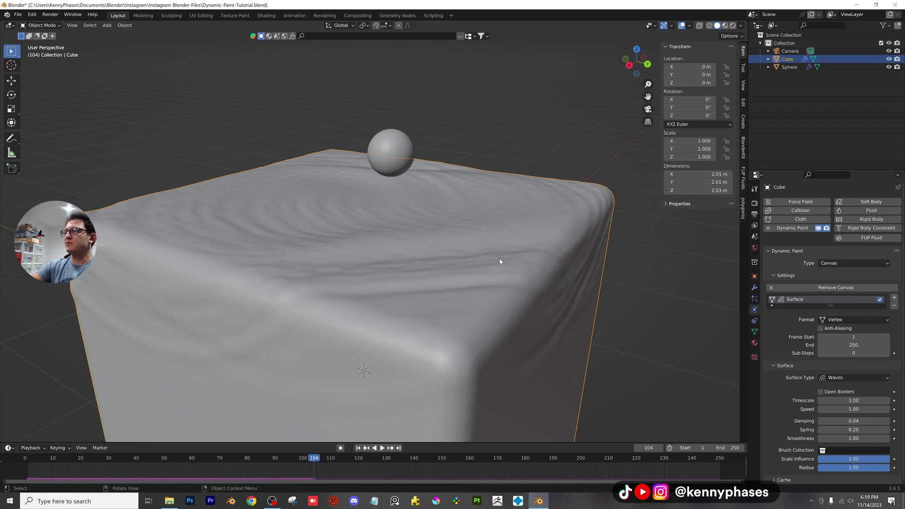
Step: Save the file and add a Subdivision Surface modifier to the cube with a viewport level of 2
left_click(755, 288)
key("ctrl+s")
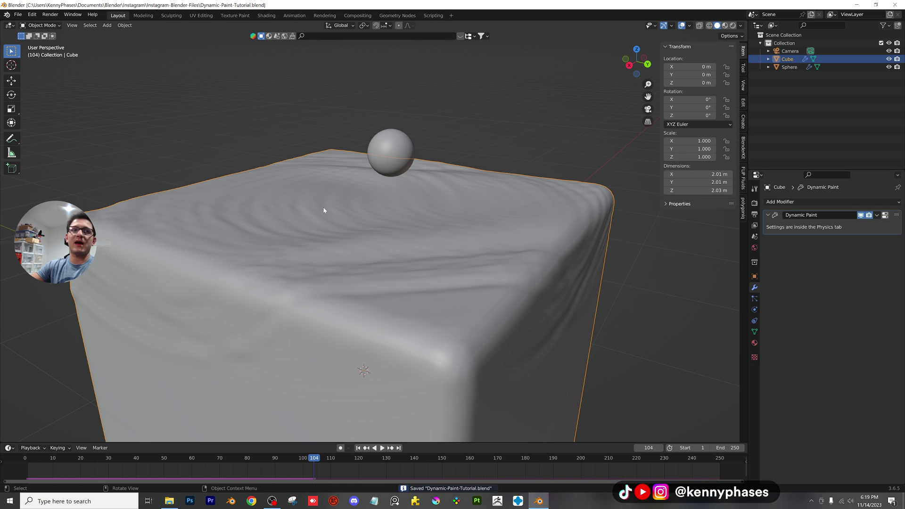
left_click(791, 203)
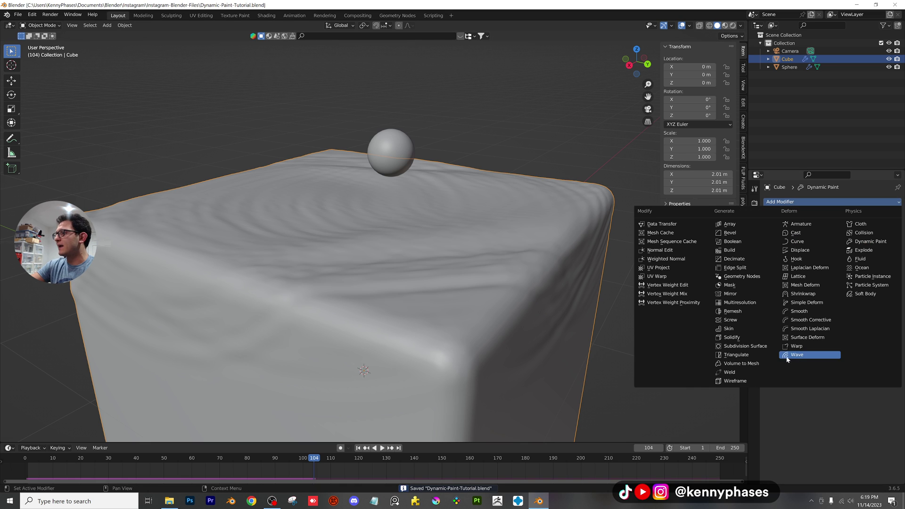
left_click(745, 346)
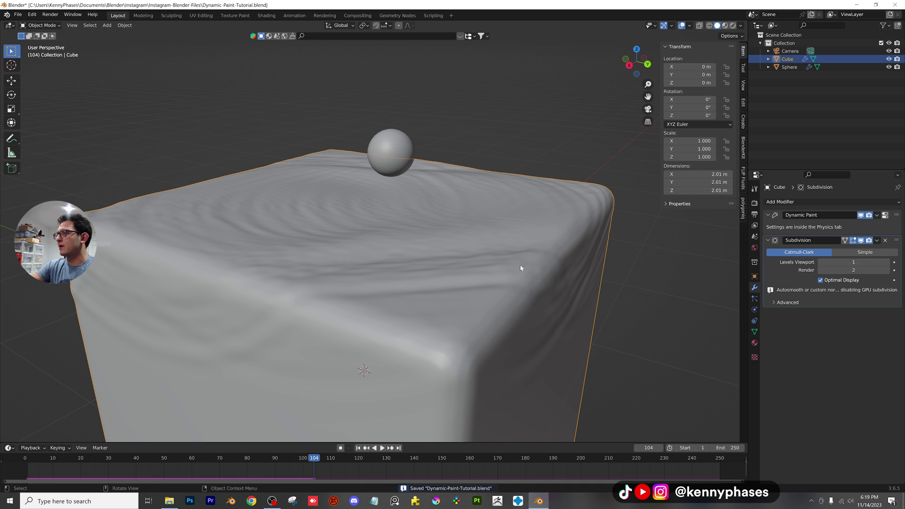
key("ctrl+2")
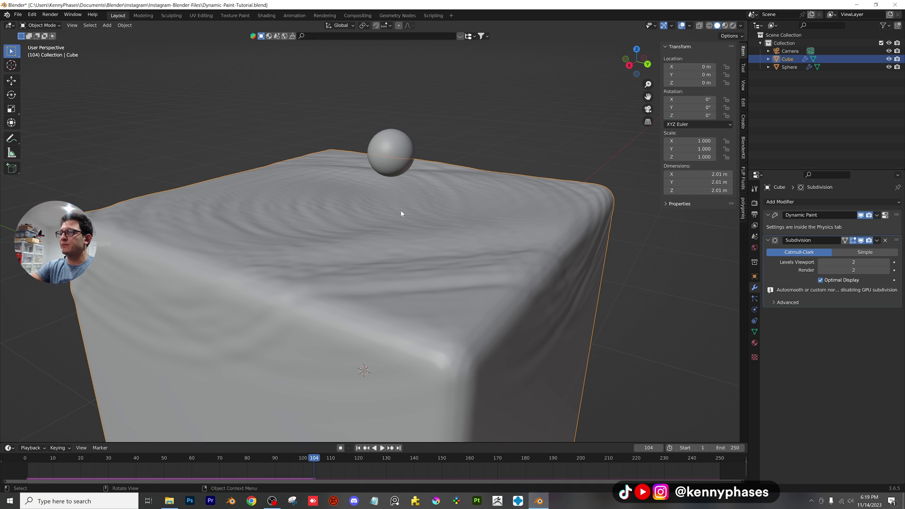
Step: Rewind to frame 0, play while dipping the sphere into the cube's top, stop at frame 10 and examine the ripple
left_click(25, 459)
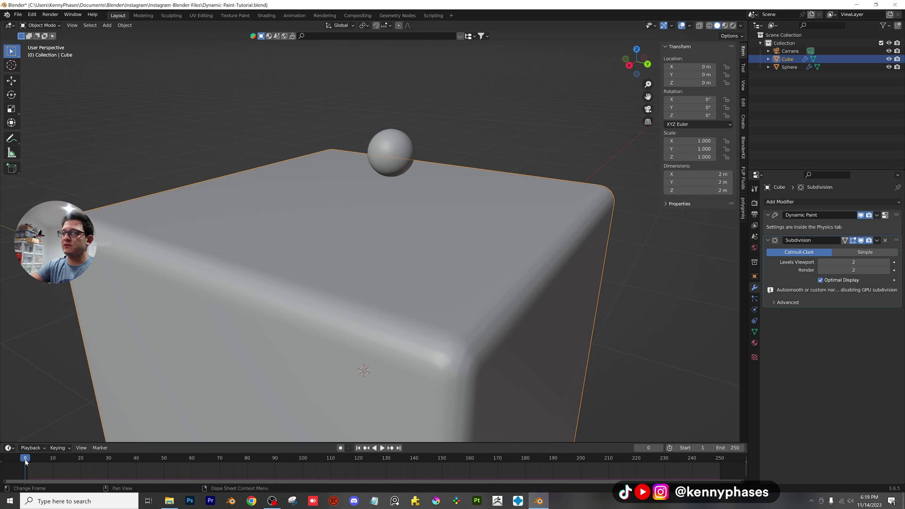
left_click(381, 174)
key("space")
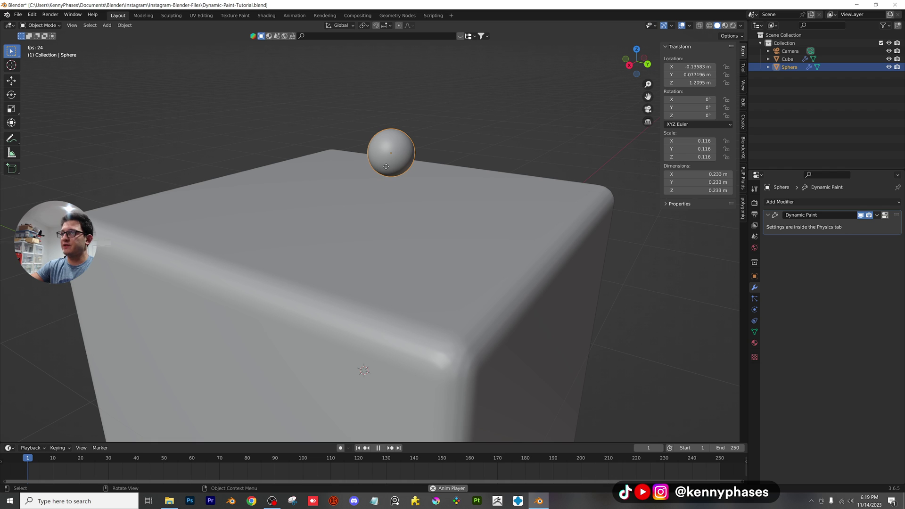
key("g")
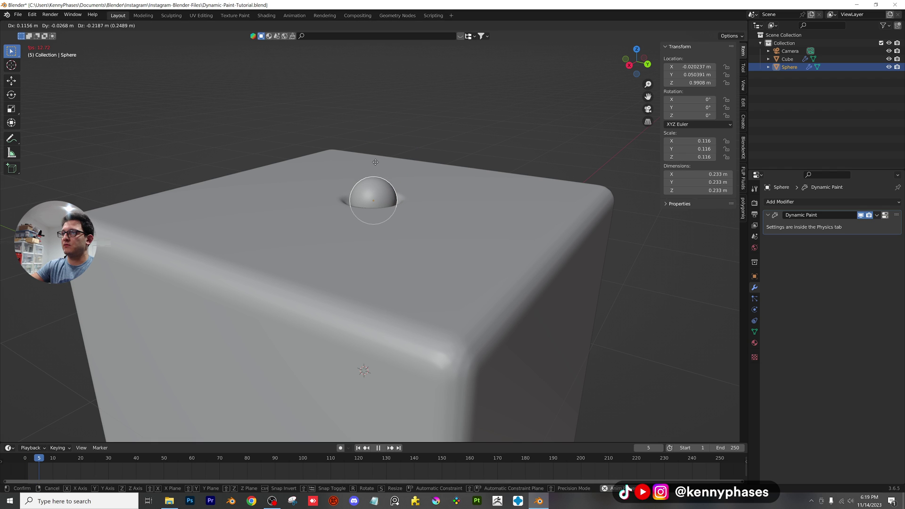
left_click(381, 135)
key("space")
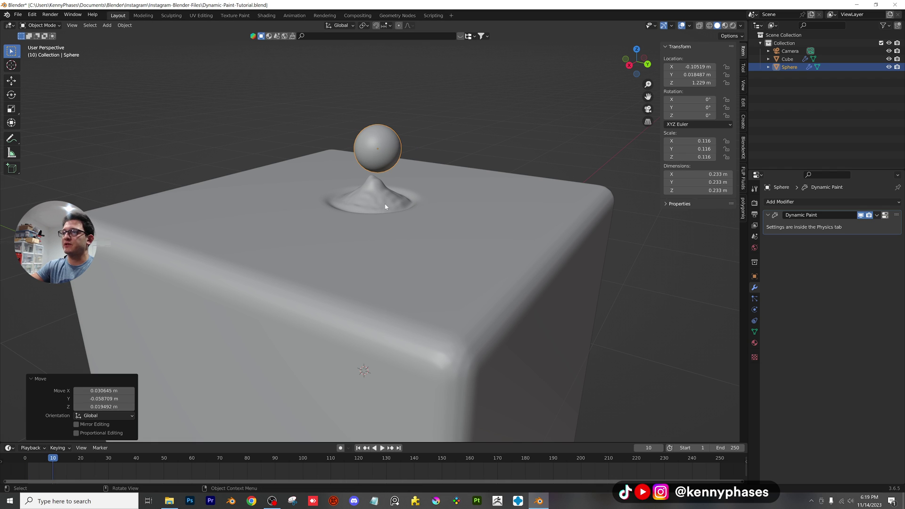
scroll(375, 212, "up", 3)
mouse_move(411, 218)
middle_mouse_down()
mouse_move(400, 214)
mouse_move(402, 254)
middle_mouse_up()
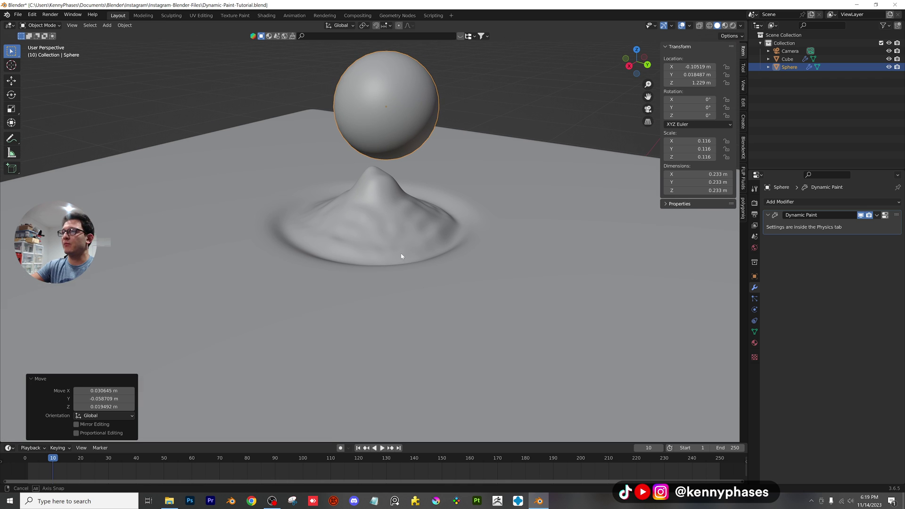
Step: Set the cube's Subdivision viewport level to 1 and check the ripple's smoothness up close
left_click(403, 255)
left_click_drag(827, 262, 816, 263)
scroll(473, 224, "up", 4)
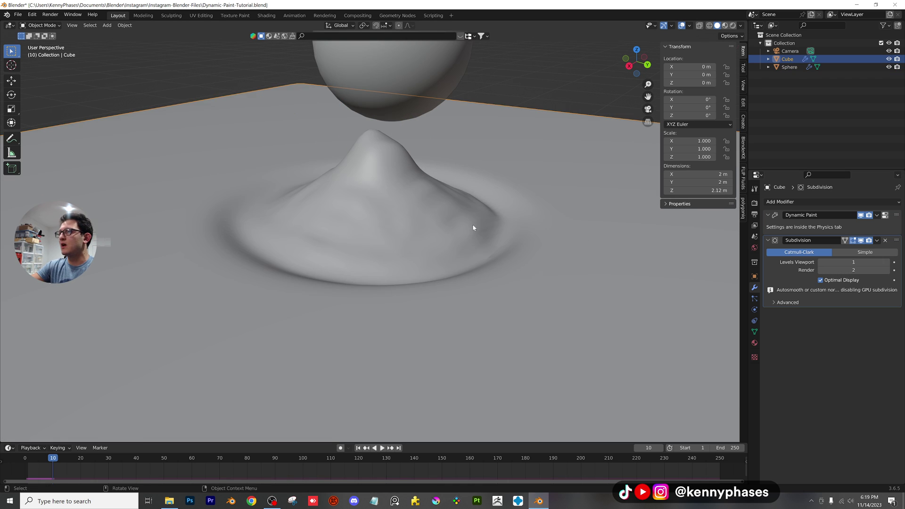
Step: Raise the cube's Subdivision viewport level to 2 to compare the ripple's smoothness, and return it to 1
left_click(889, 262)
left_click(822, 263)
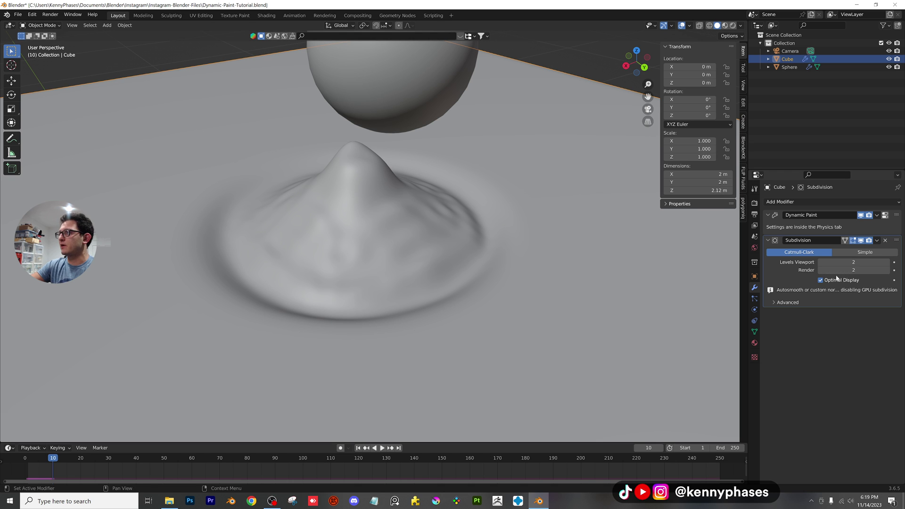
scroll(415, 240, "down", 4)
middle_click_drag(415, 242, 350, 181)
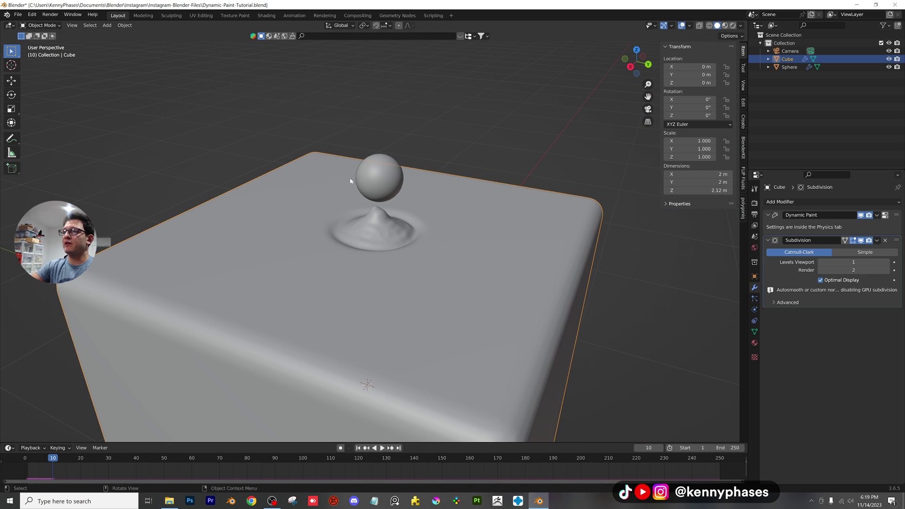
Step: Rewind the timeline to frame 1 and set the scene's end frame to 120 in the output properties
left_click(25, 460)
key("space")
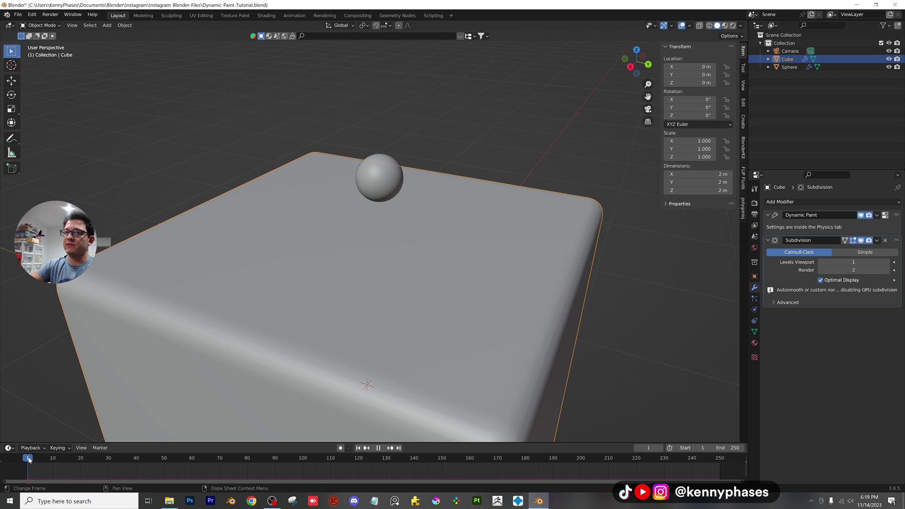
left_click(755, 214)
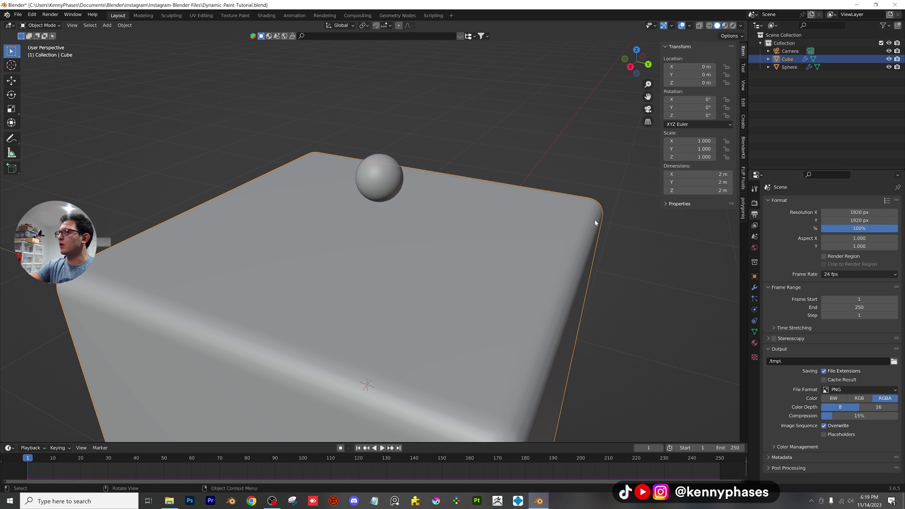
scroll(432, 267, "down", 3)
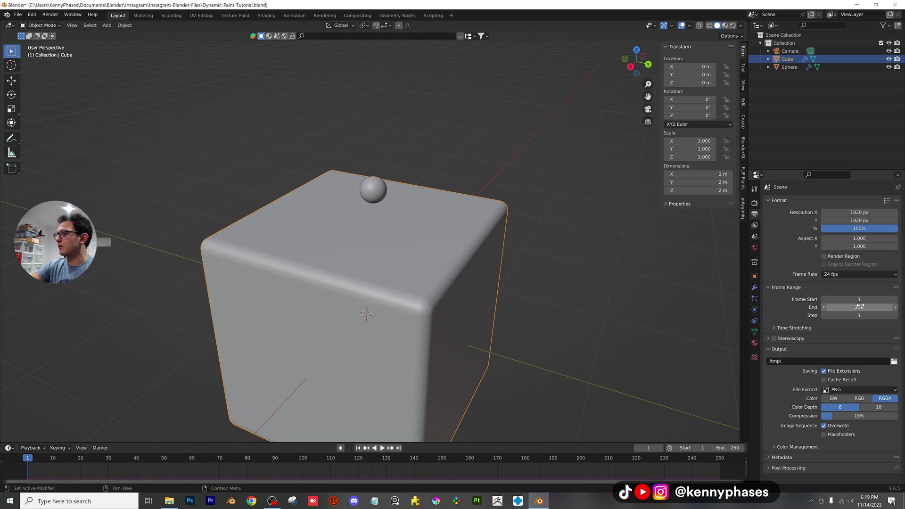
type("120")
key("Return")
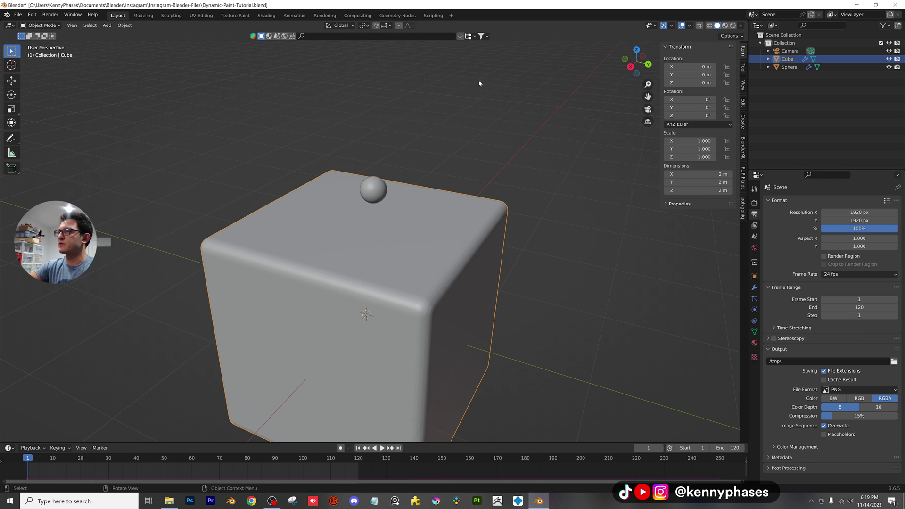
Step: Select the sphere in top view and set its X and Y location to 0 to centre it over the cube
scroll(585, 90, "down", 1)
left_click(637, 49)
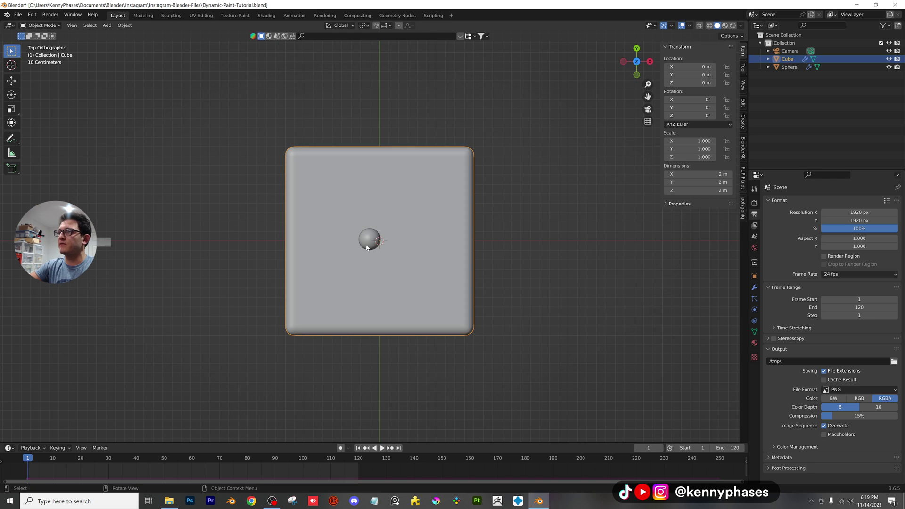
left_click(370, 240)
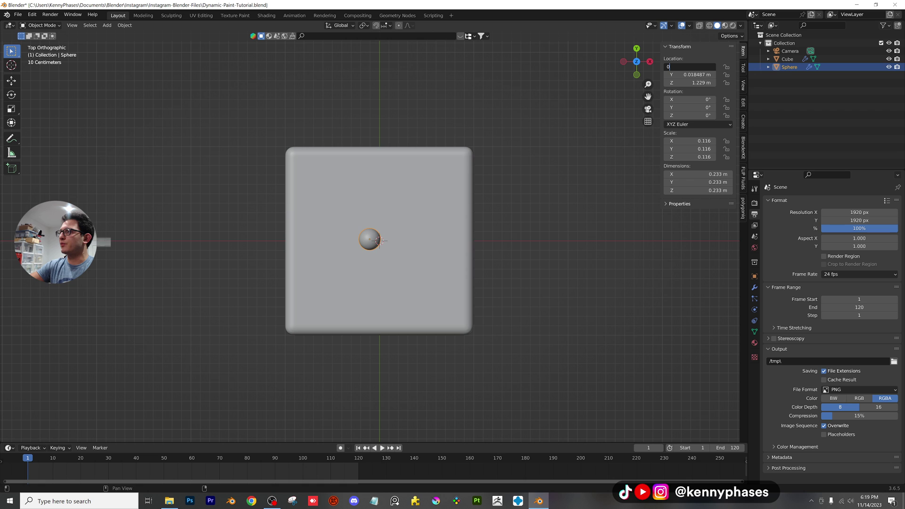
type("0")
key("Tab")
type("0")
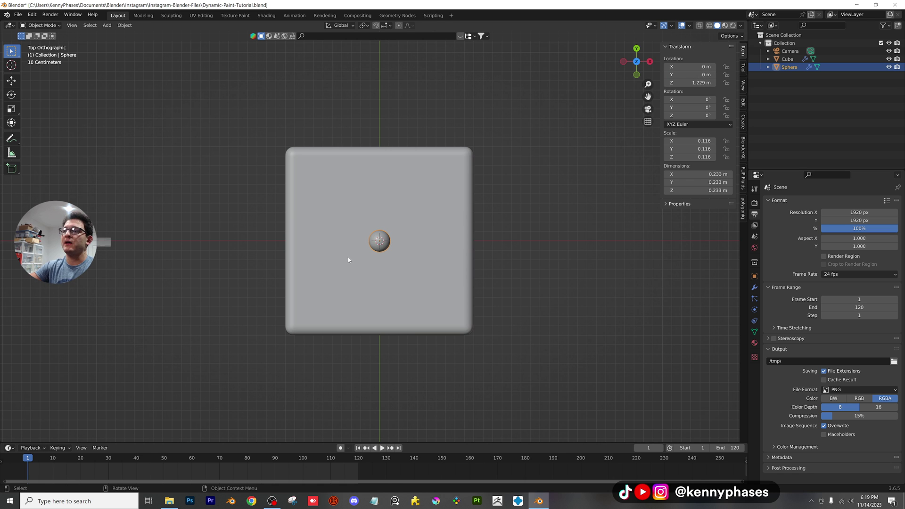
Step: Switch to the right orthographic view and insert a Location keyframe for the sphere at frame 1
middle_click_drag(349, 260, 265, 186)
left_click(640, 67)
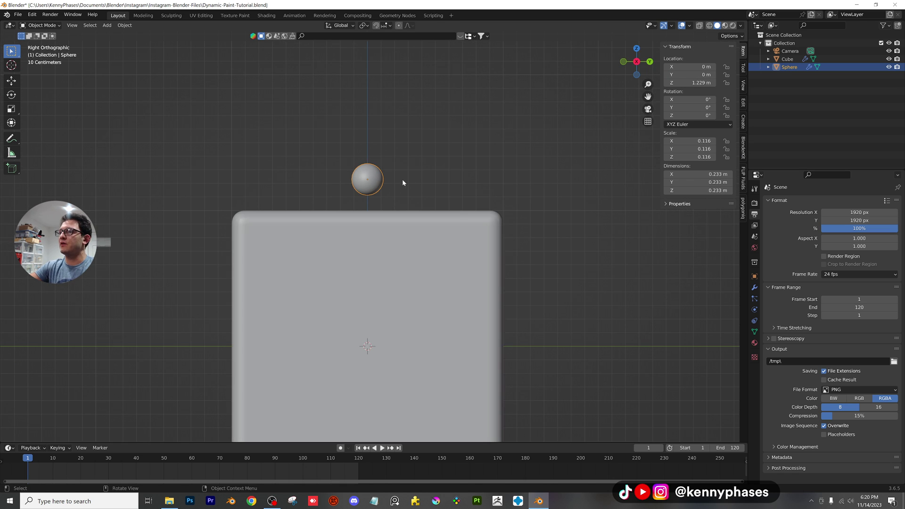
key("g")
left_click(403, 183)
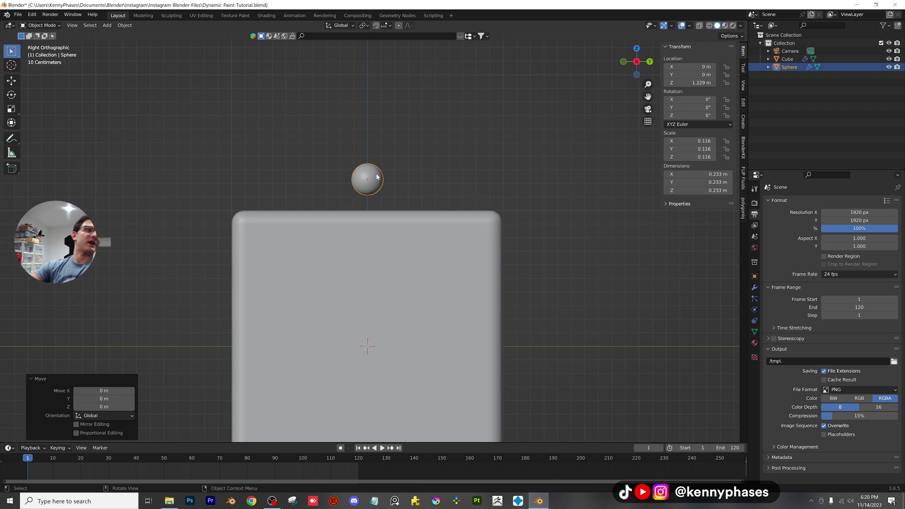
key("i")
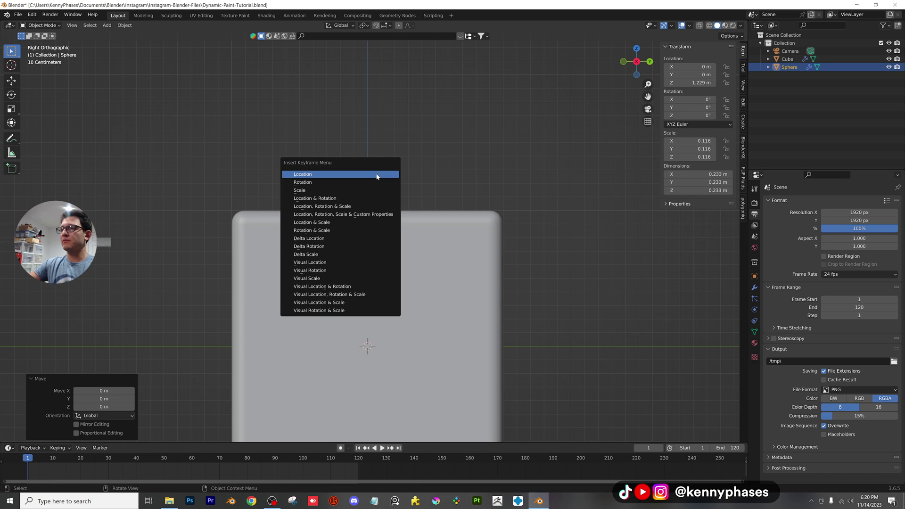
left_click(378, 176)
Step: Enlarge the timeline, lower the sphere along Z to about 1.0 m at frame 5, and insert a Location keyframe
scroll(283, 460, "up", 3)
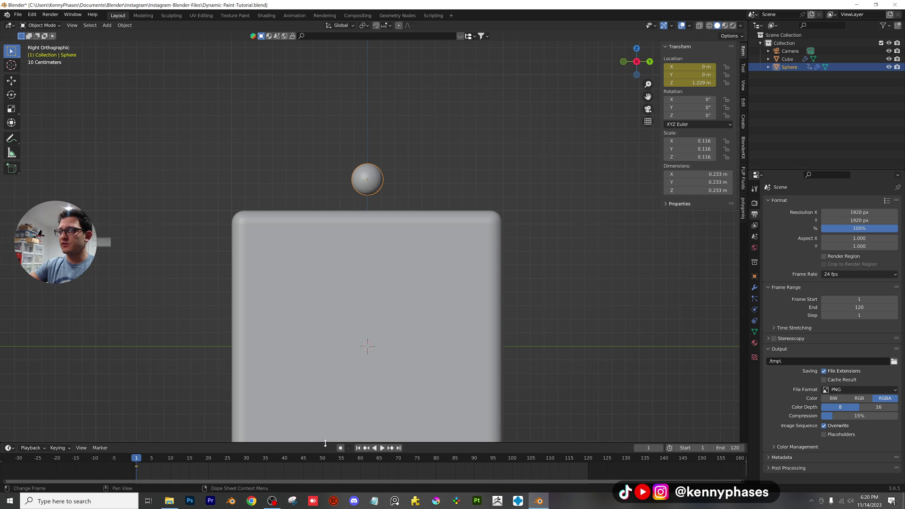
left_click_drag(325, 444, 325, 361)
scroll(229, 416, "up", 2)
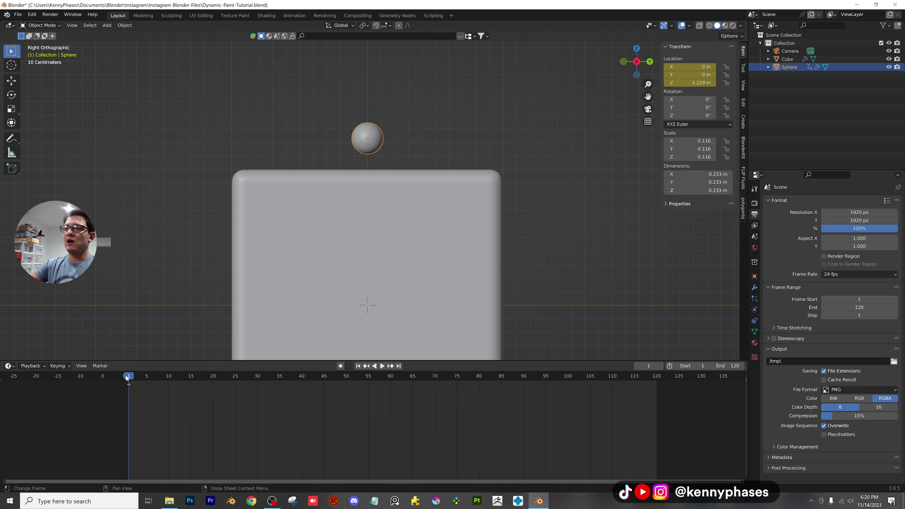
left_click(164, 376)
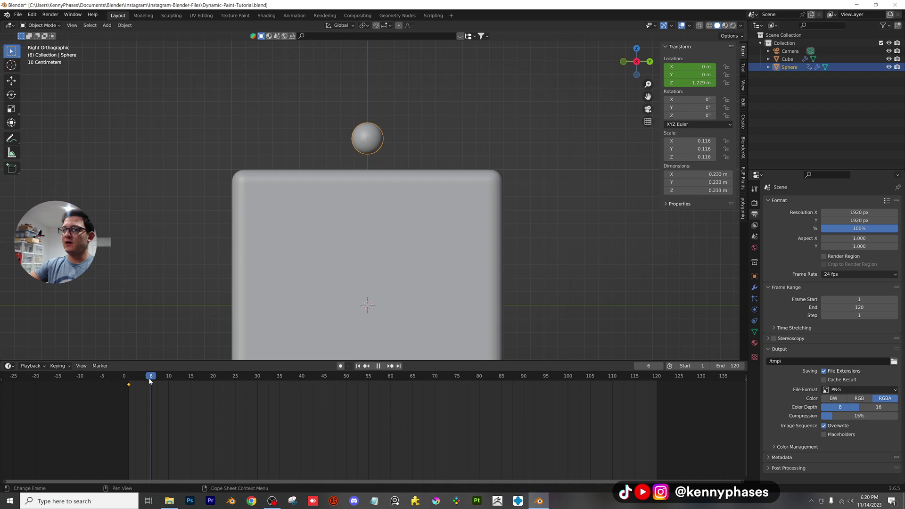
key("g")
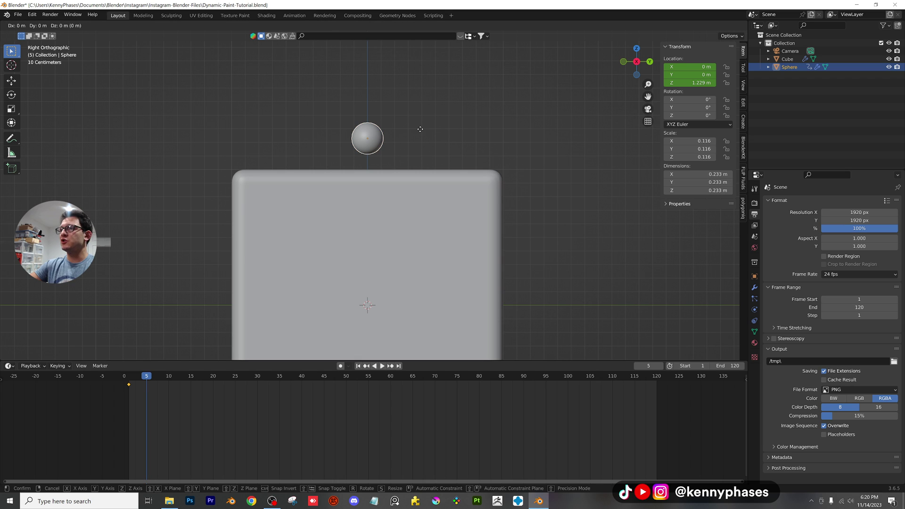
key("z")
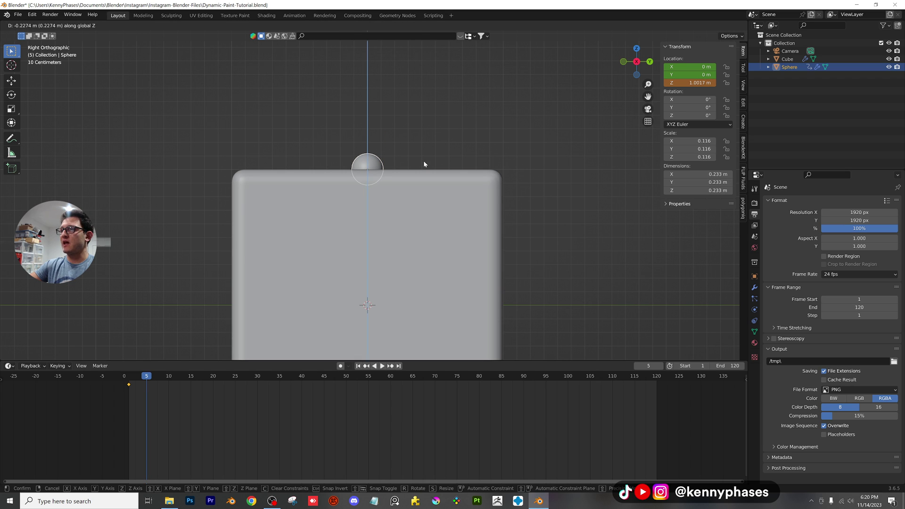
left_click(423, 164)
key("i")
left_click(405, 165)
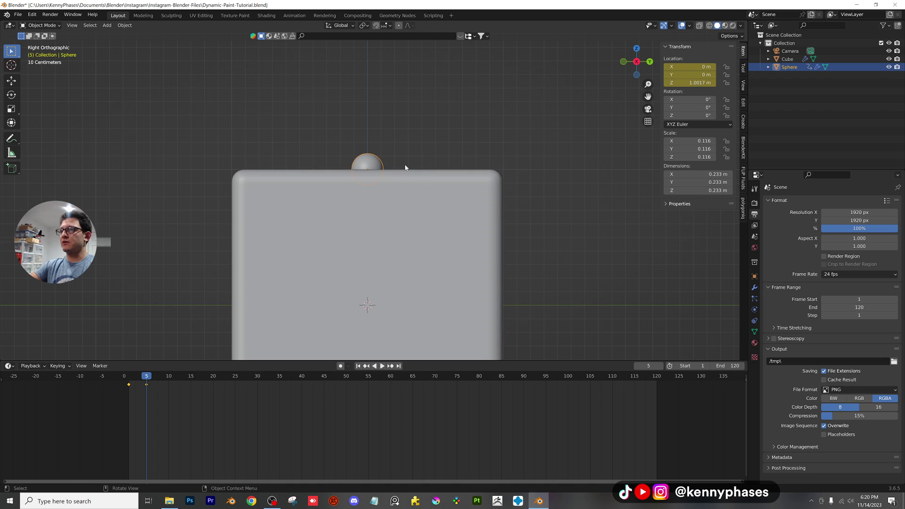
key("i")
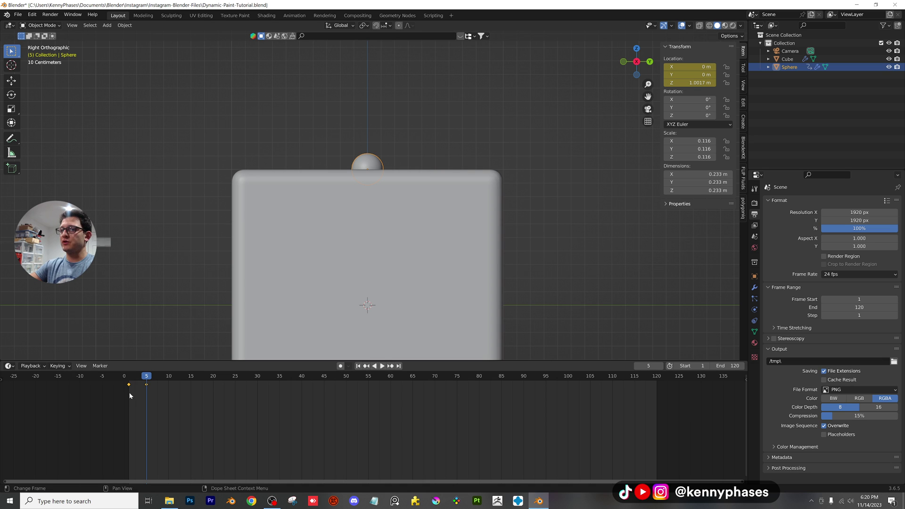
Step: Save the file, rewind to frame 1 and play the sphere's drop into the cube from a perspective view
key("ctrl+s")
left_click_drag(143, 375, 128, 376)
mouse_move(152, 330)
middle_mouse_down()
mouse_move(177, 238)
mouse_move(162, 246)
middle_mouse_up()
key("space")
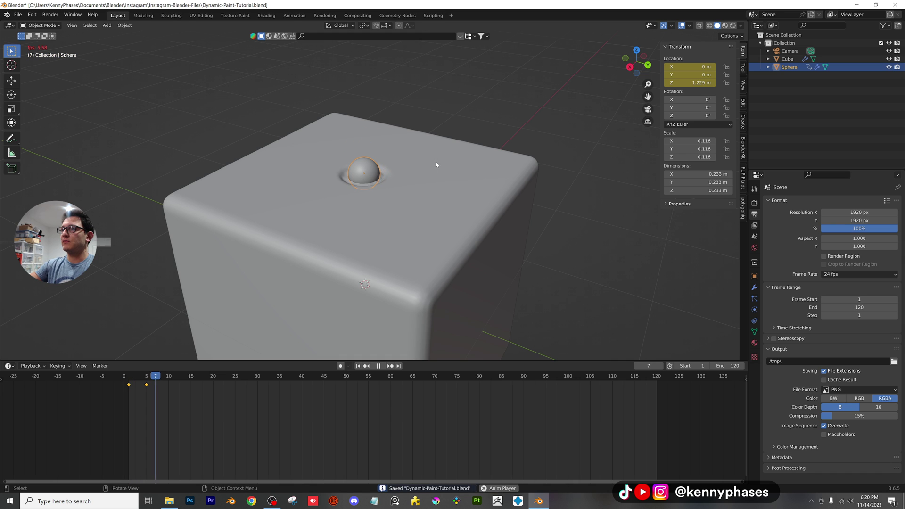
key("space")
Step: Turn off the viewport display of the cube's Subdivision modifier and collapse its settings
left_click(438, 178)
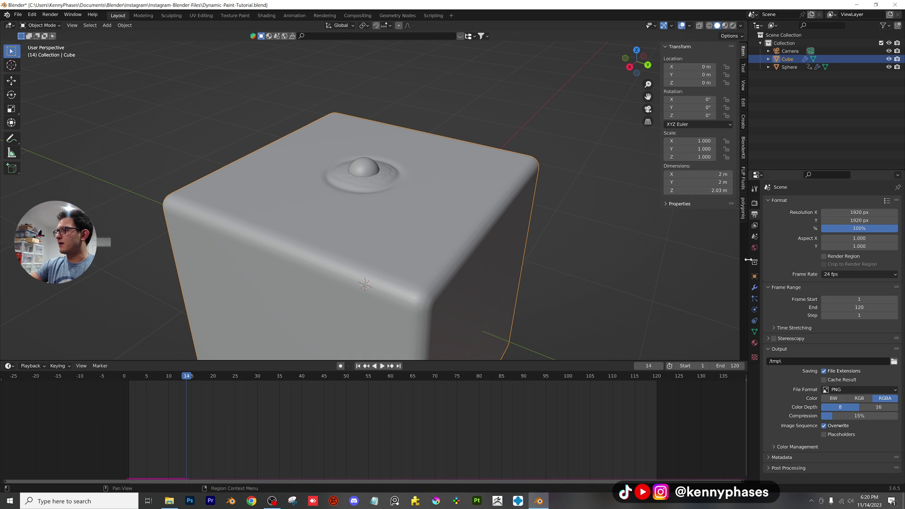
left_click(756, 288)
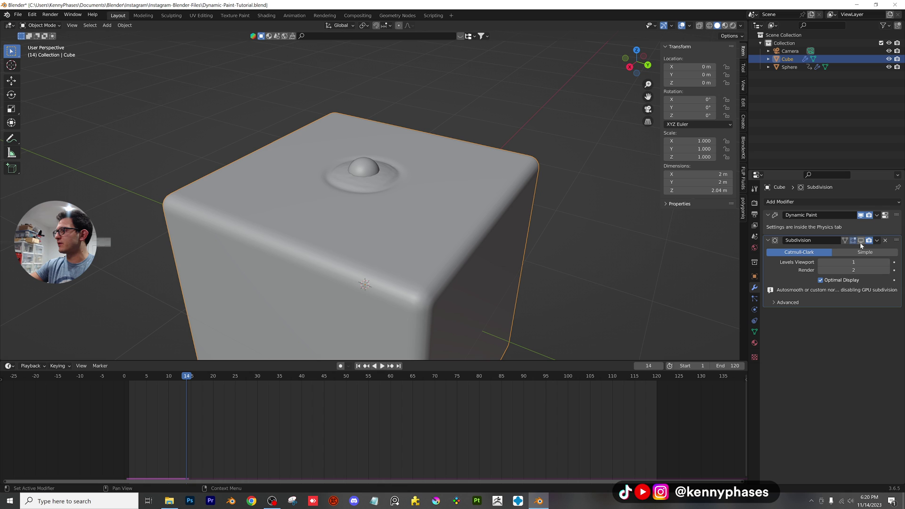
left_click(768, 240)
scroll(424, 283, "up", 1)
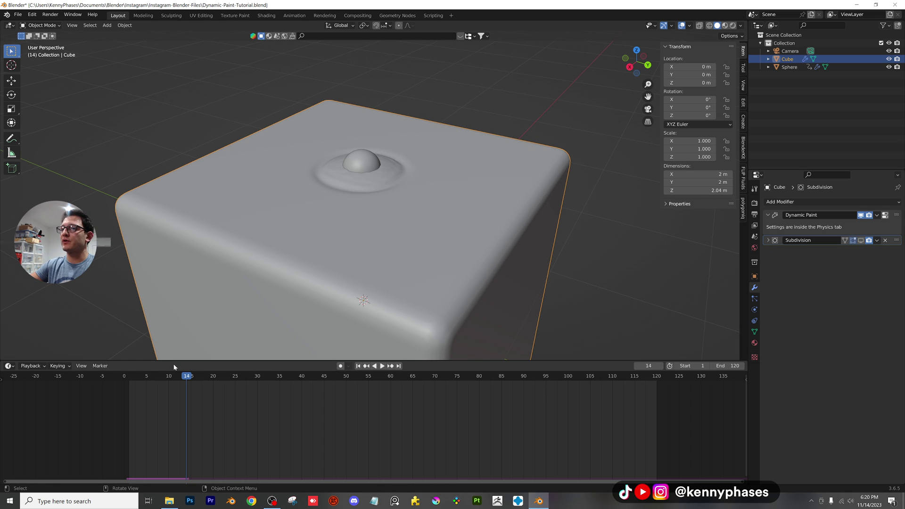
Step: Play the animation from the start to check the ripple without subdivision, and return to frame 1
left_click(124, 377)
key("space")
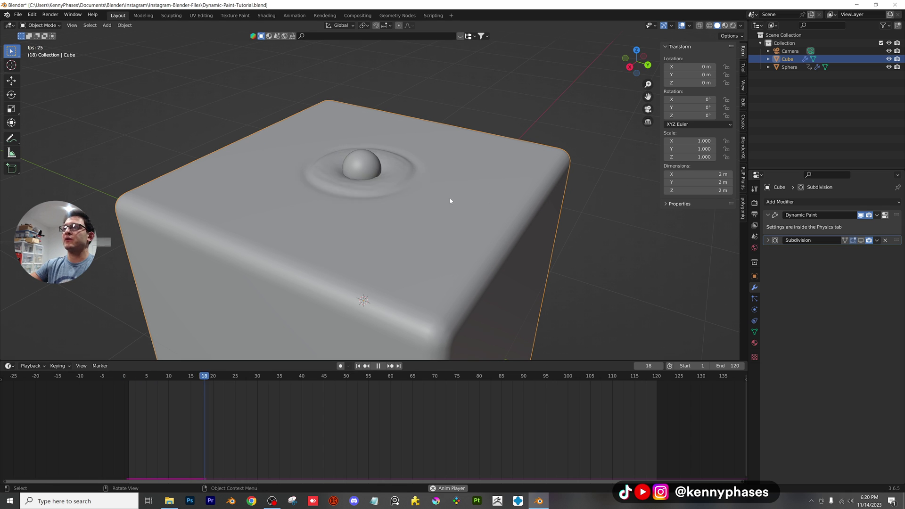
left_click_drag(137, 377, 130, 378)
Step: Select the sphere, set its Y location to 1 m at frame 25, and insert a Location keyframe
left_click(373, 142)
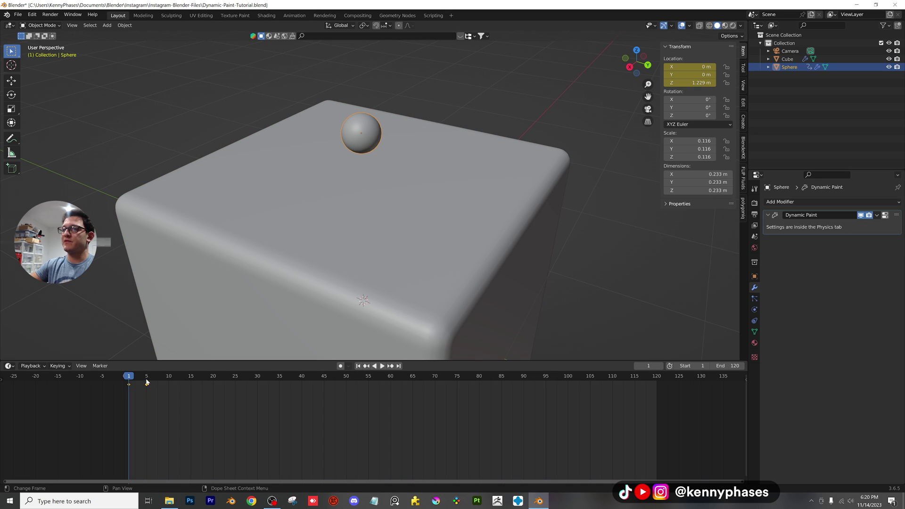
key("space")
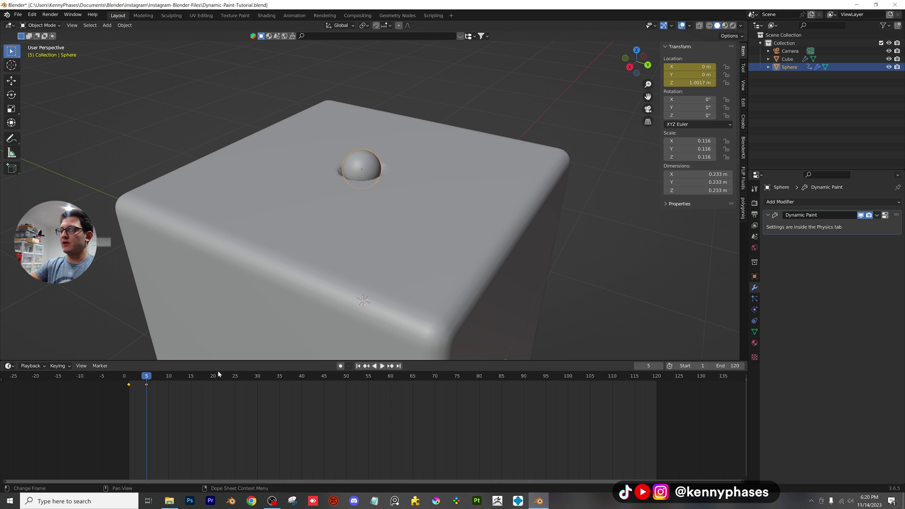
left_click_drag(199, 374, 236, 375)
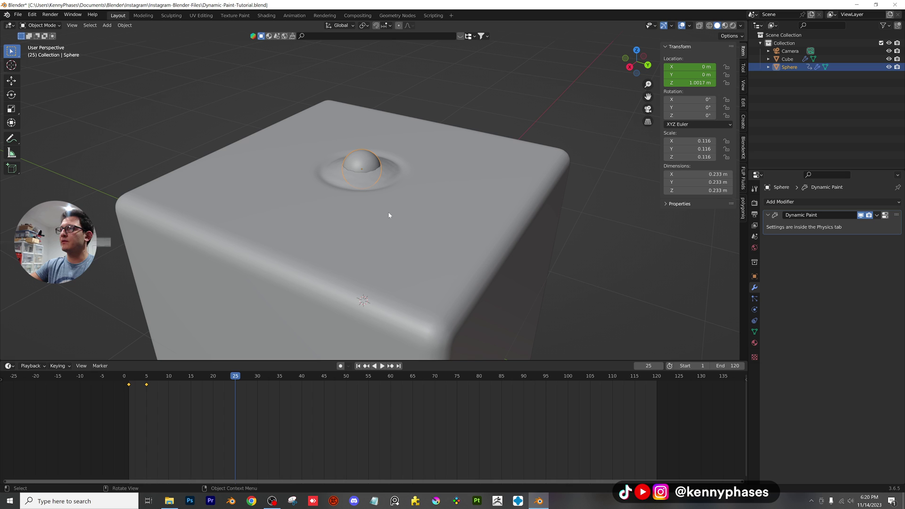
key("g")
key("y")
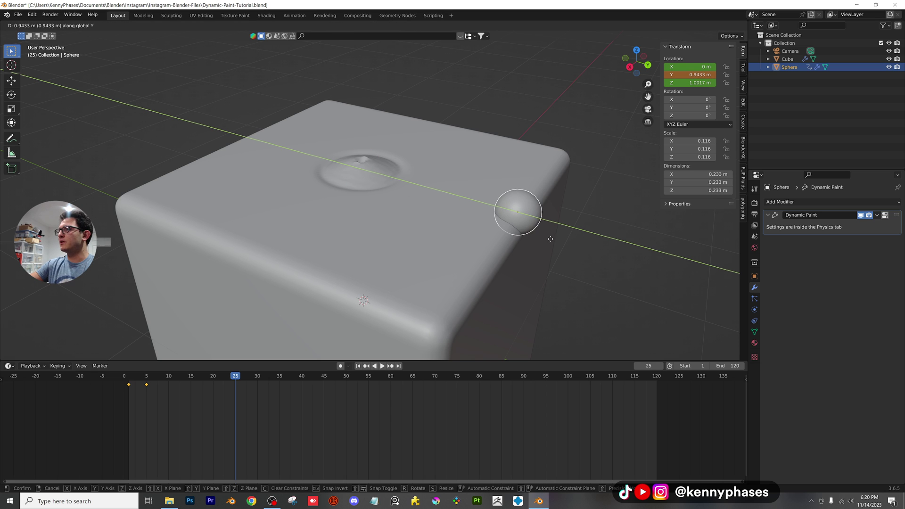
left_click(554, 240)
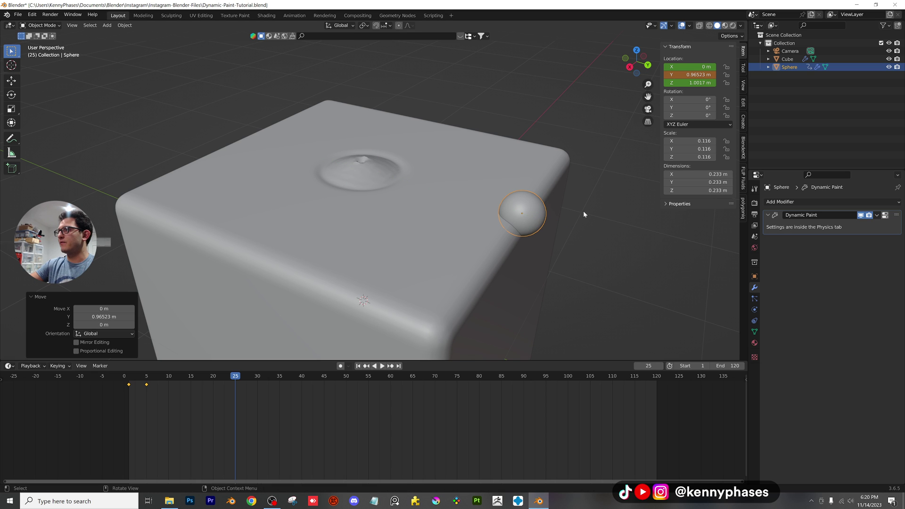
double_click(693, 75)
type("1")
key("Return")
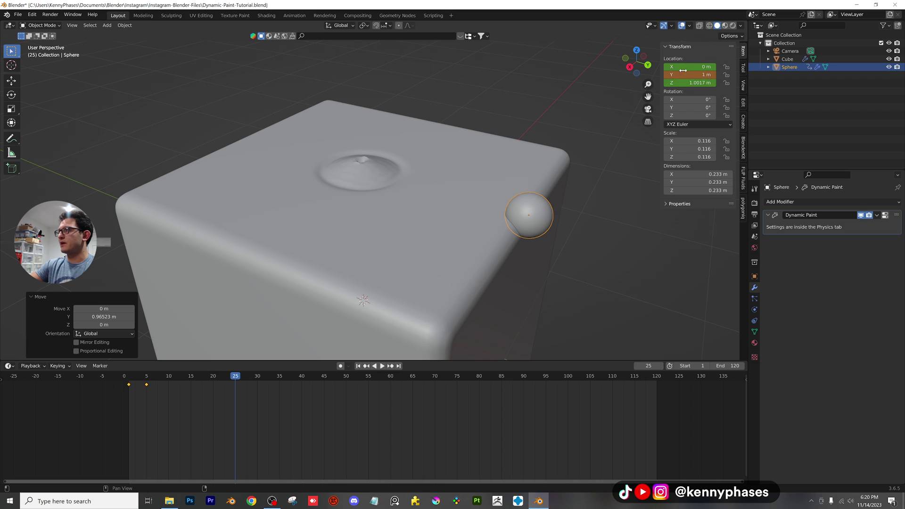
key("i")
left_click(536, 220)
Step: Save the file and play the animation from frame 1 to check the wave as the sphere travels to the cube's edge
left_click_drag(235, 371, 129, 377)
key("ctrl+s")
key("space")
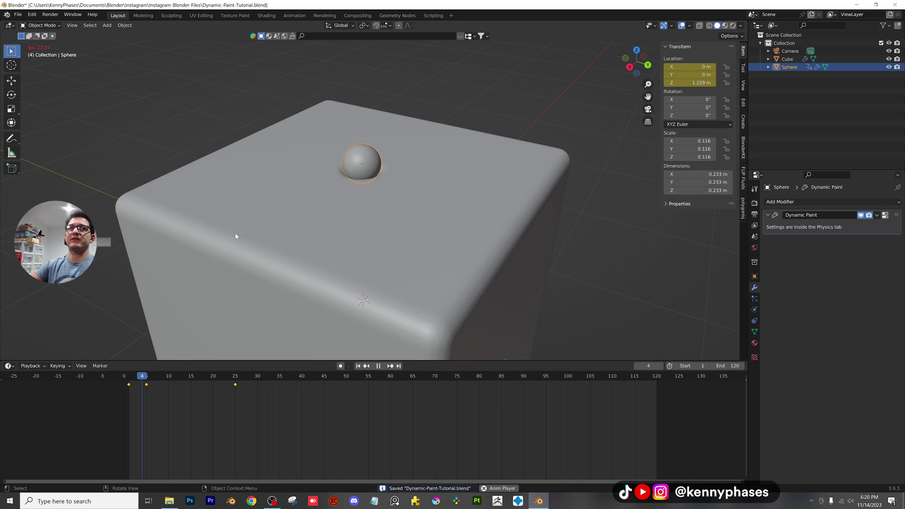
scroll(392, 159, "down", 1)
key("space")
middle_click_drag(437, 212, 359, 179, "shift")
Step: At frame 45, lower the sphere to a Z location of 0 m and insert a Location keyframe
left_click_drag(259, 379, 323, 387)
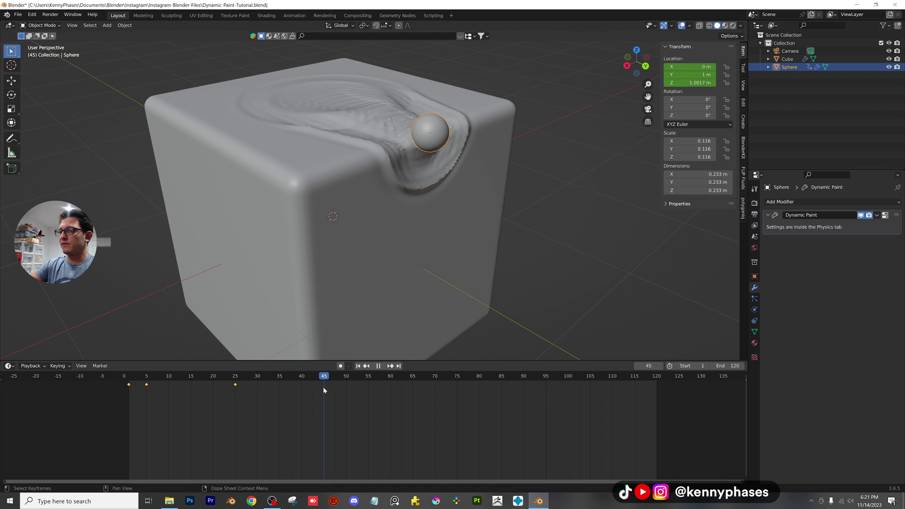
middle_click_drag(483, 217, 447, 204)
key("g")
key("z")
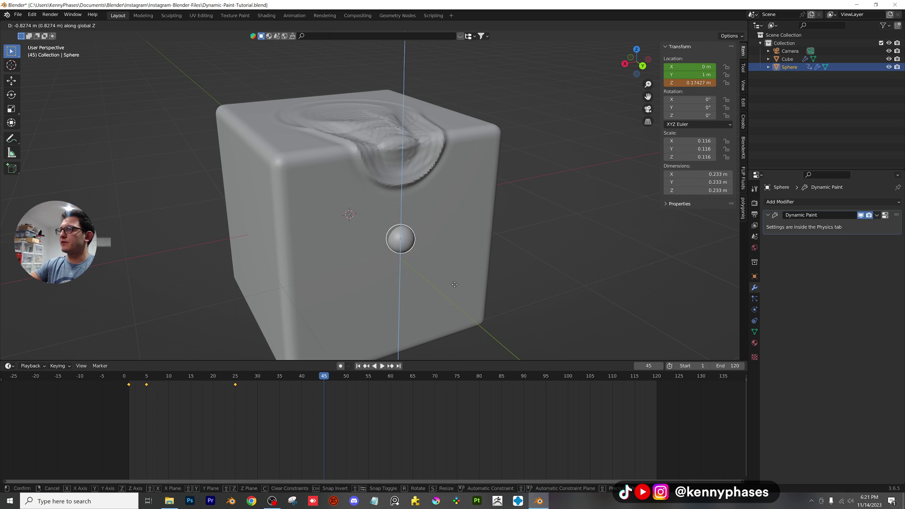
left_click(455, 288)
left_click(689, 82)
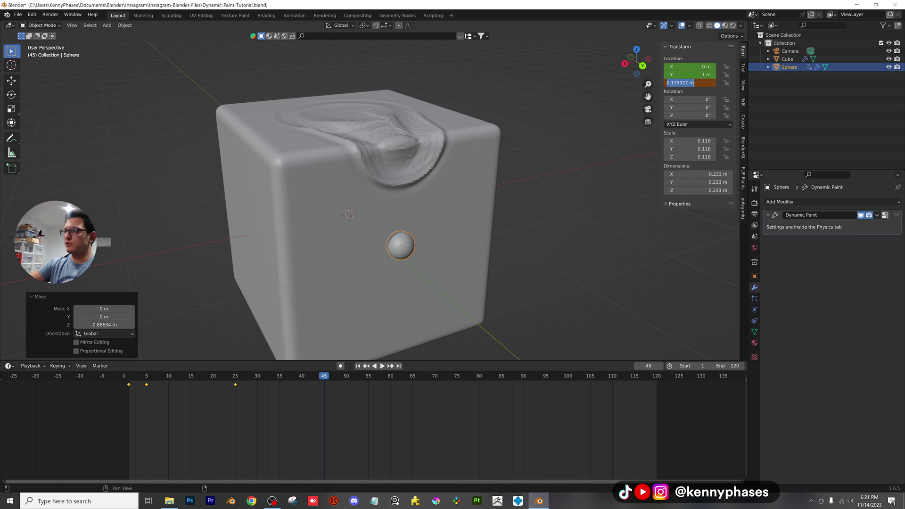
key("ctrl+v")
key("Return")
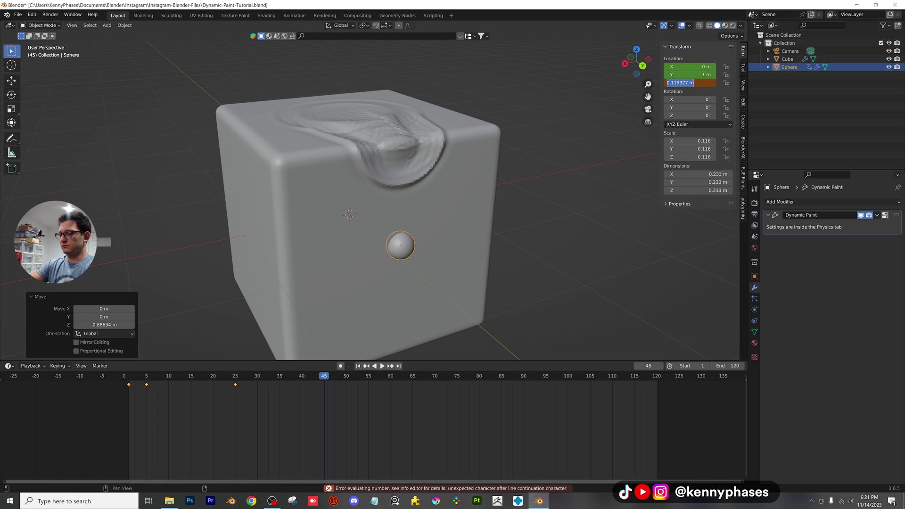
type("0")
key("Return")
key("i")
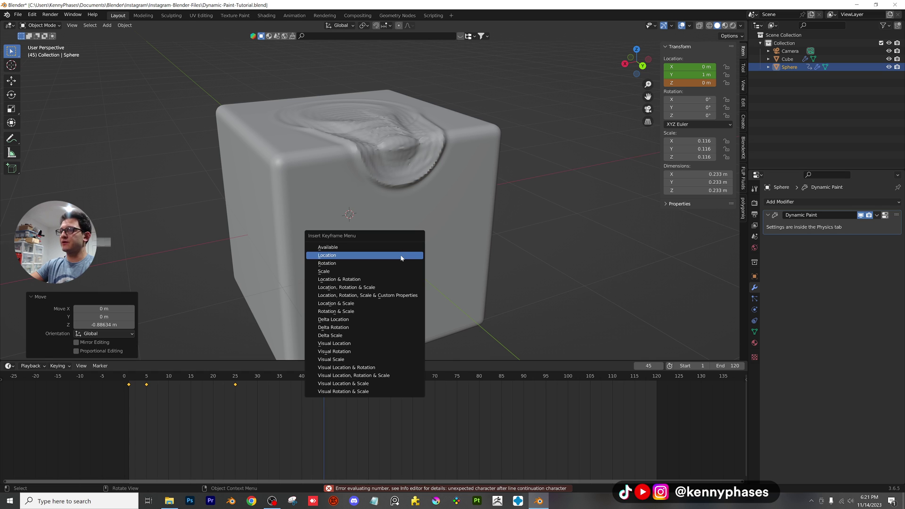
left_click(403, 255)
Step: Play the animation from frame 1 to check the wave as the sphere moves down the cube's side face
scroll(429, 258, "down", 2)
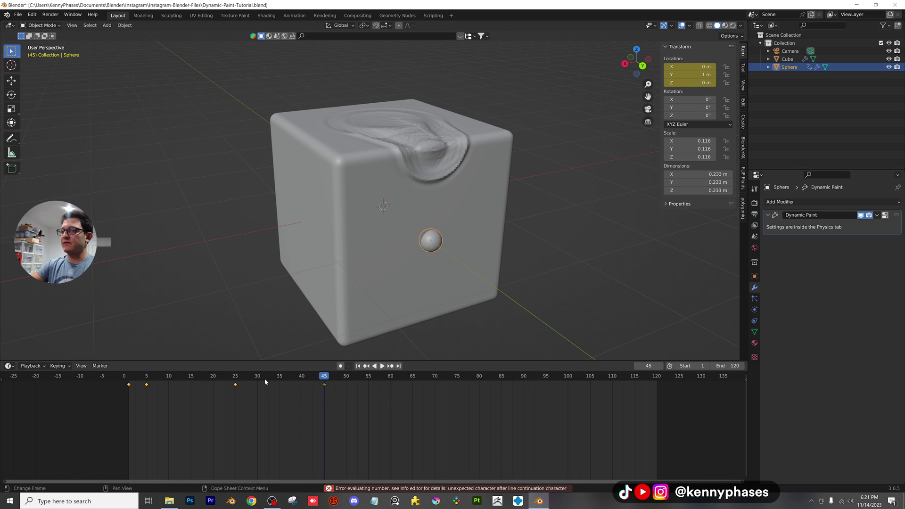
key("shift+Left")
key("space")
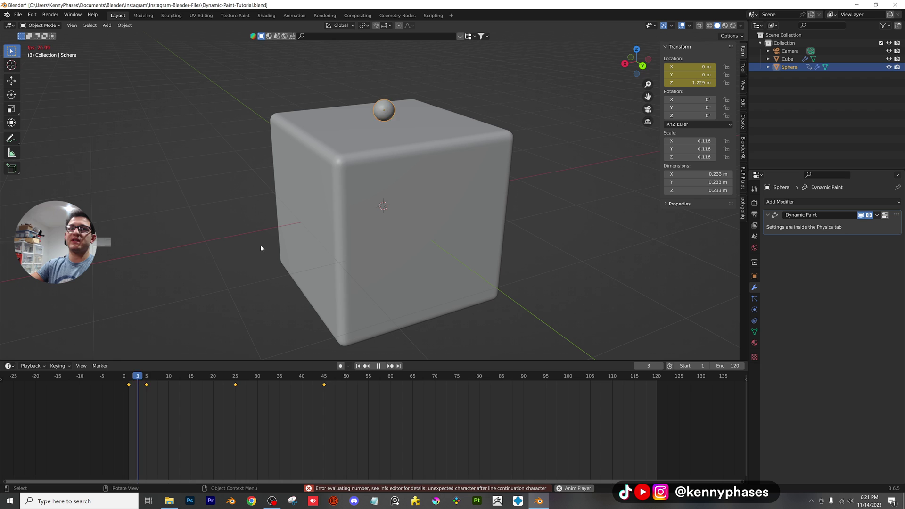
key("space")
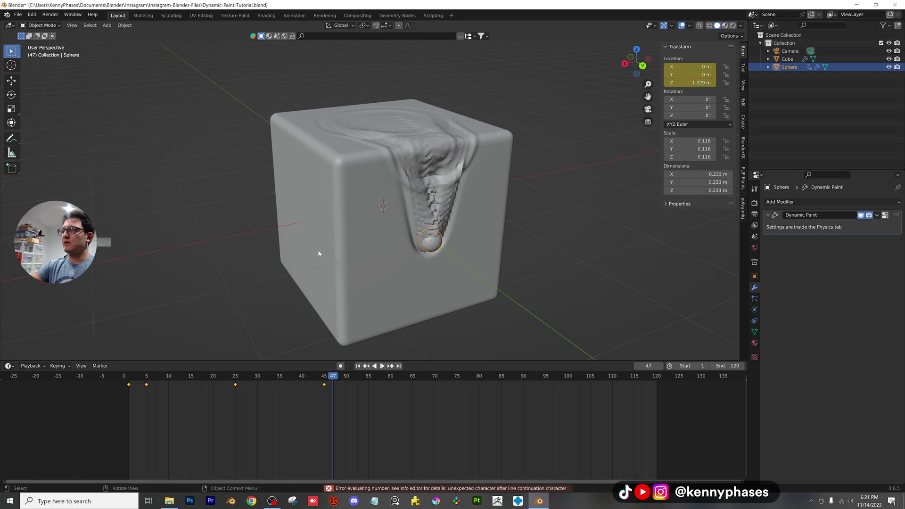
Step: At frame 65, move the sphere 1 m along X to the cube's vertical edge and insert a Location keyframe
key("space")
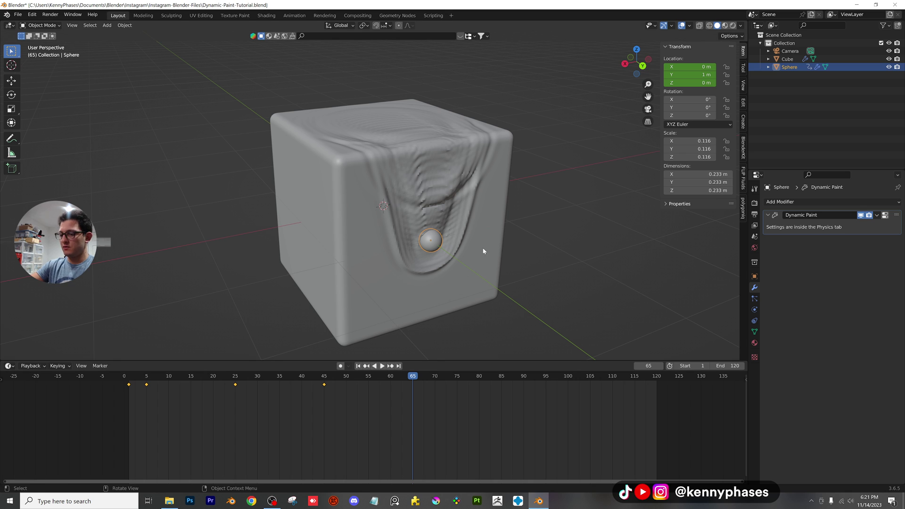
key("g")
key("x")
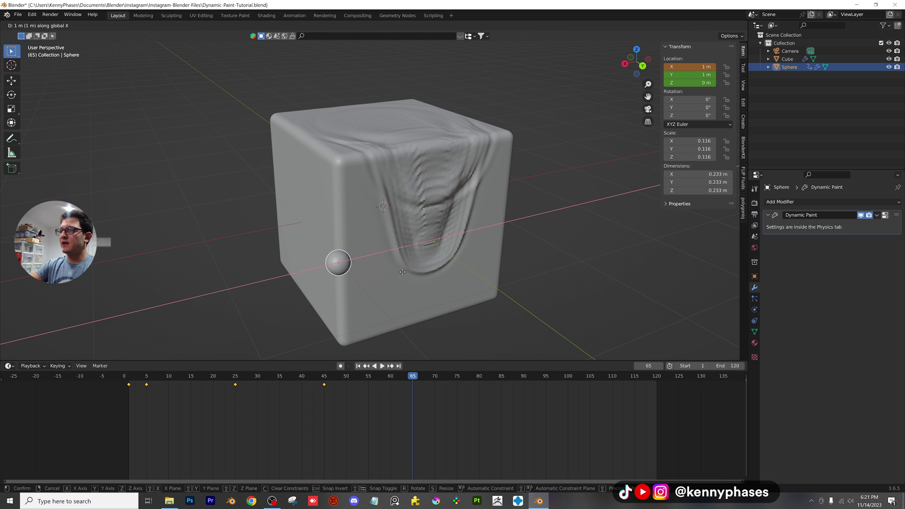
left_click(402, 272)
key("i")
left_click(327, 269)
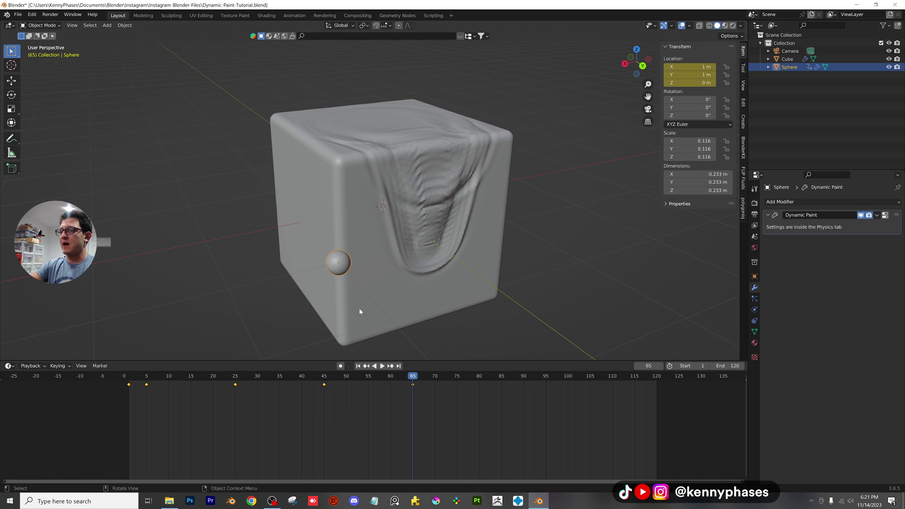
Step: At frame 85, move the sphere -1 m along Y to the middle of the adjacent face and insert a Location keyframe
key("space")
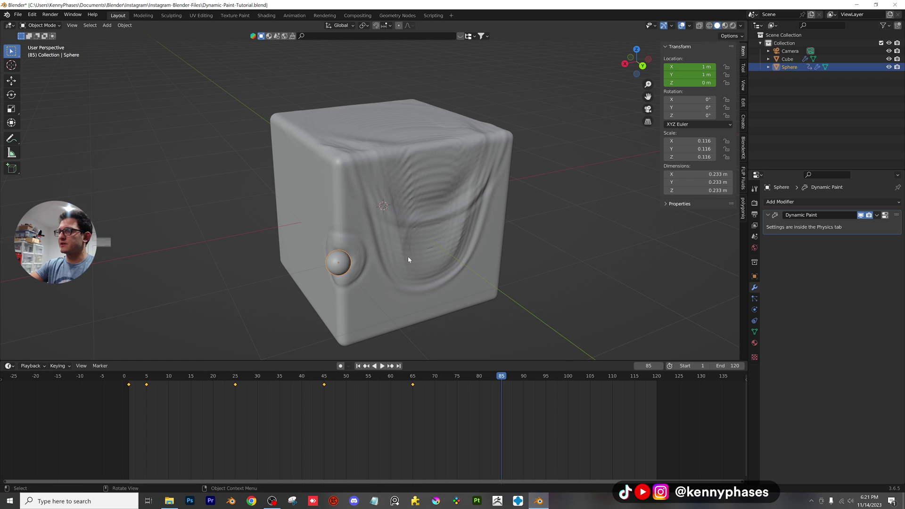
middle_click_drag(408, 258, 455, 272)
key("g")
key("y")
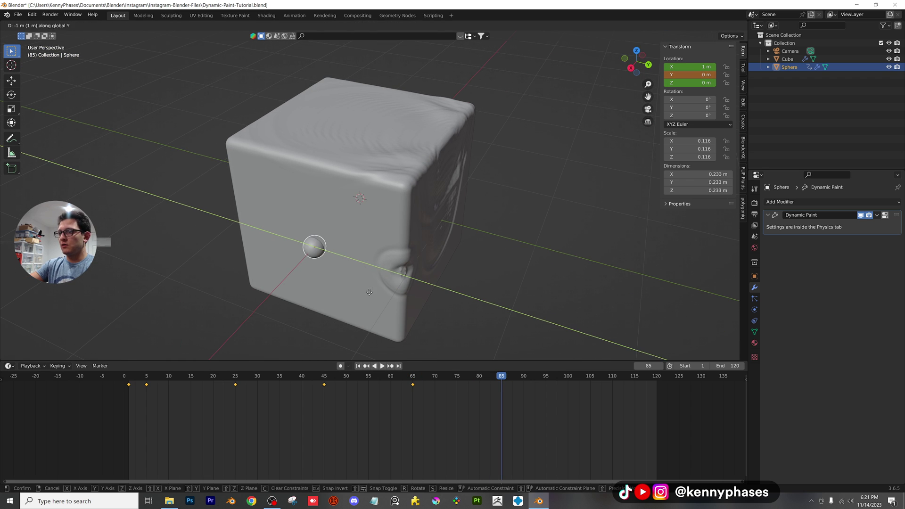
left_click(365, 293)
key("i")
left_click(330, 263)
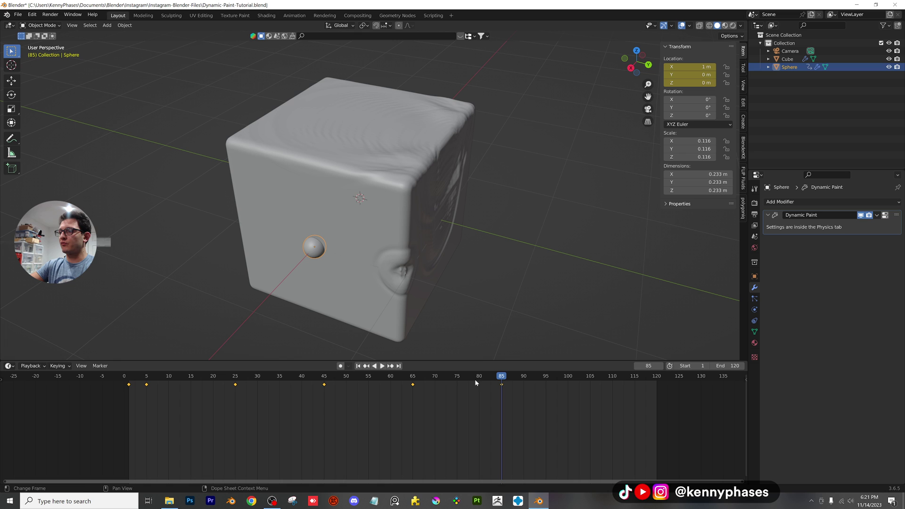
Step: At frame 105, raise the sphere 1 m along Z to the cube's upper edge and insert a Location keyframe
left_click_drag(509, 376, 592, 380)
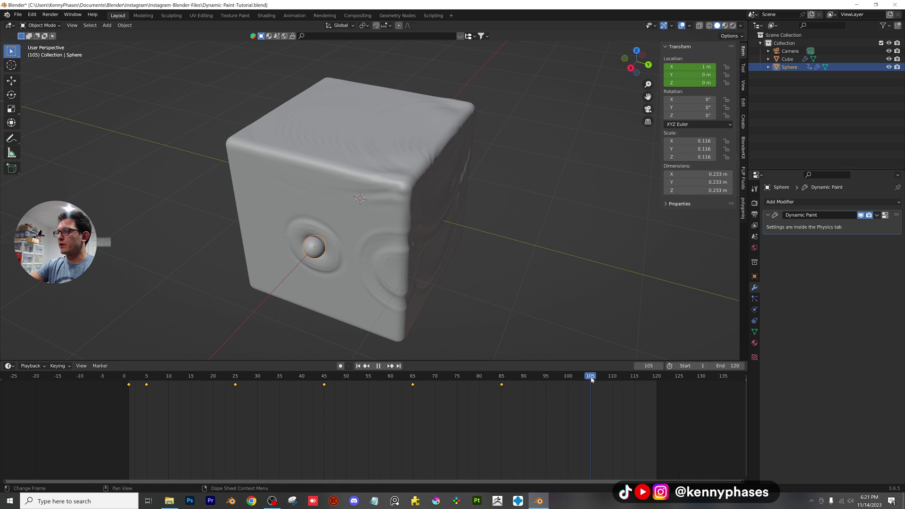
key("g")
key("z")
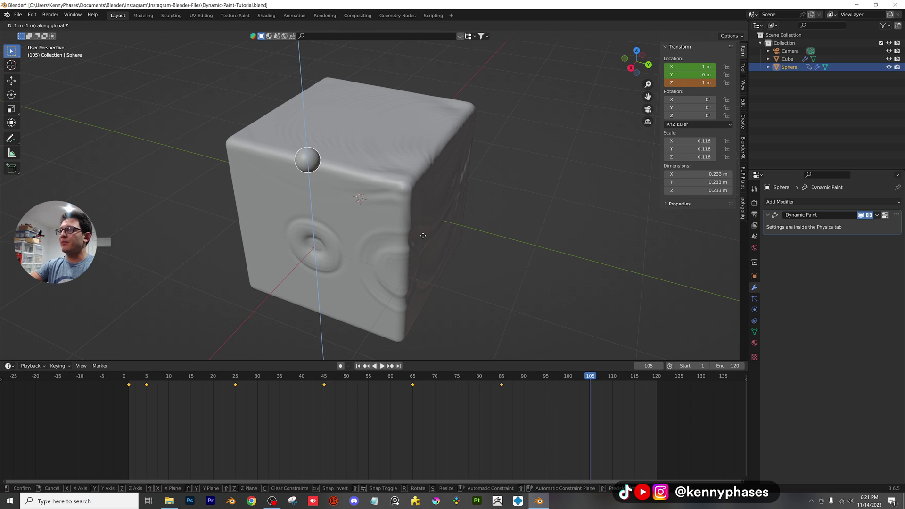
left_click(367, 184)
key("i")
left_click(314, 165)
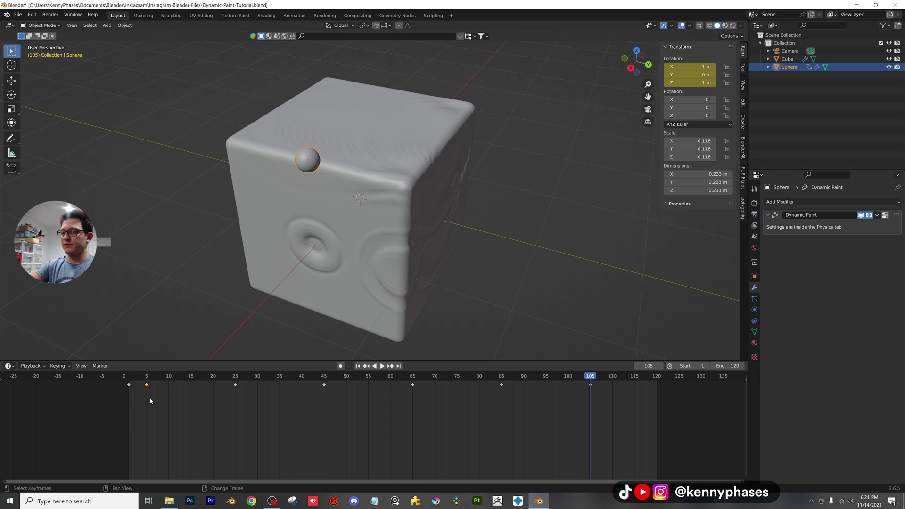
Step: Duplicate the sphere's frame 5 keyframe to frame 125 and set the scene's end frame to 125
key("shift+d")
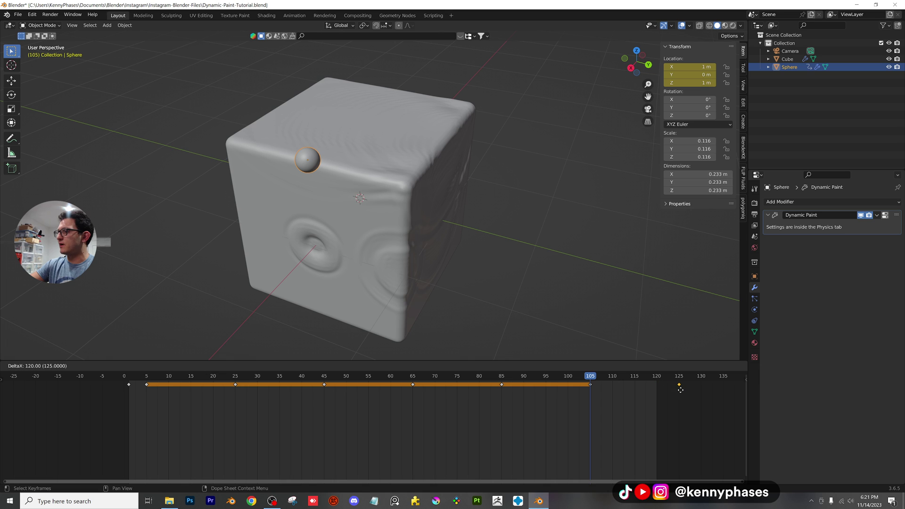
left_click(681, 389)
left_click(755, 214)
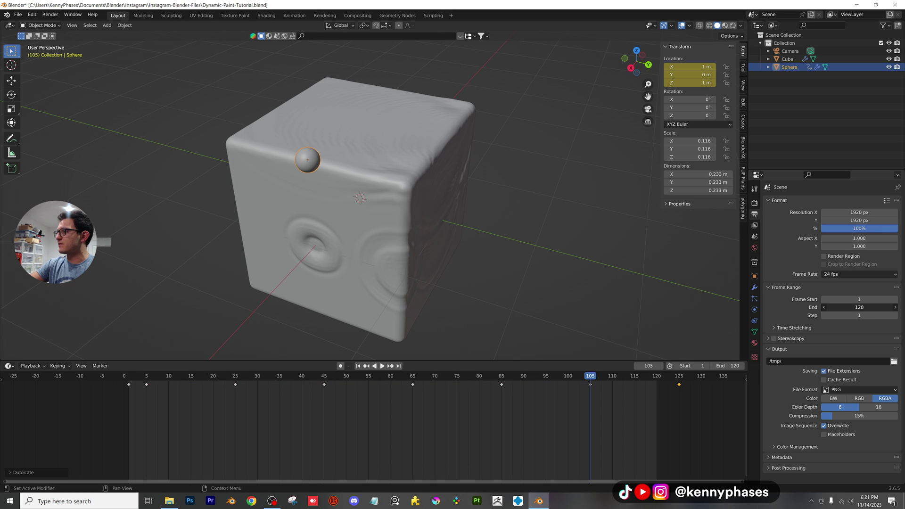
key("Return")
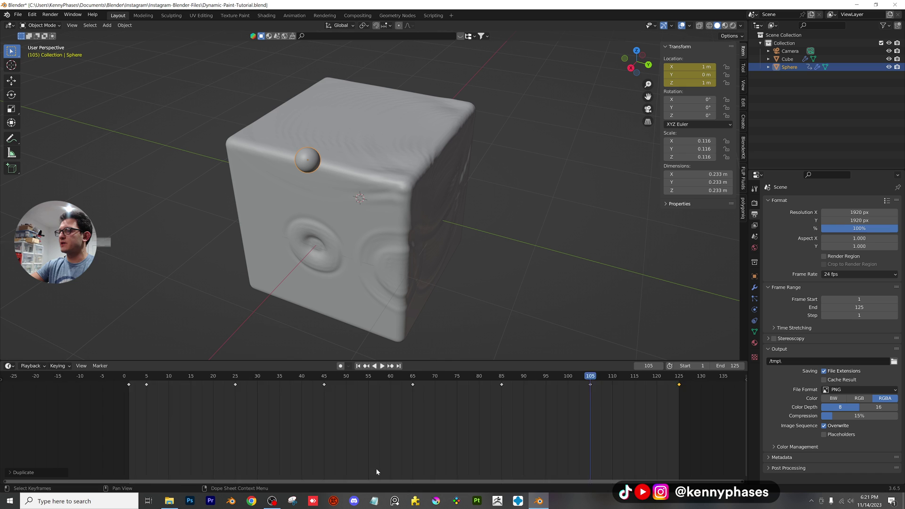
Step: Save the file and play the animation to check the wave trail across the cube's faces
scroll(178, 415, "down", 2)
key("ctrl+s")
key("space")
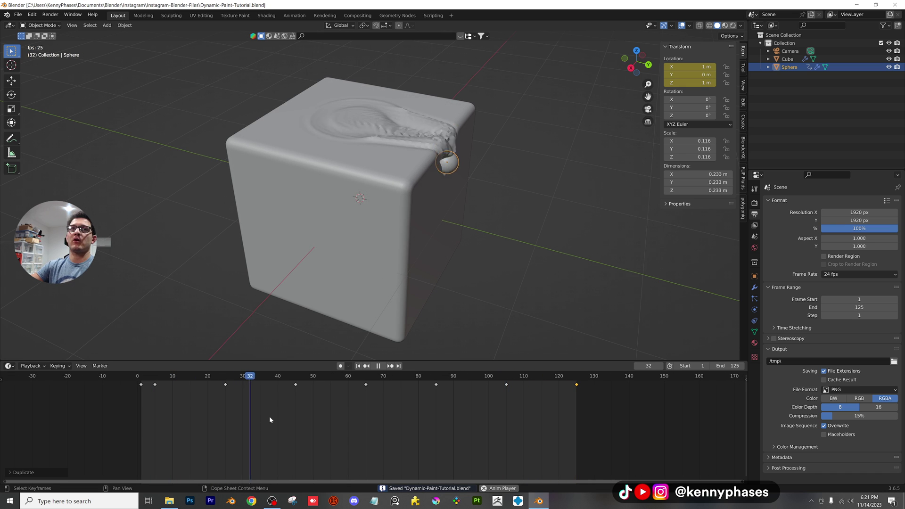
middle_click_drag(454, 265, 539, 232)
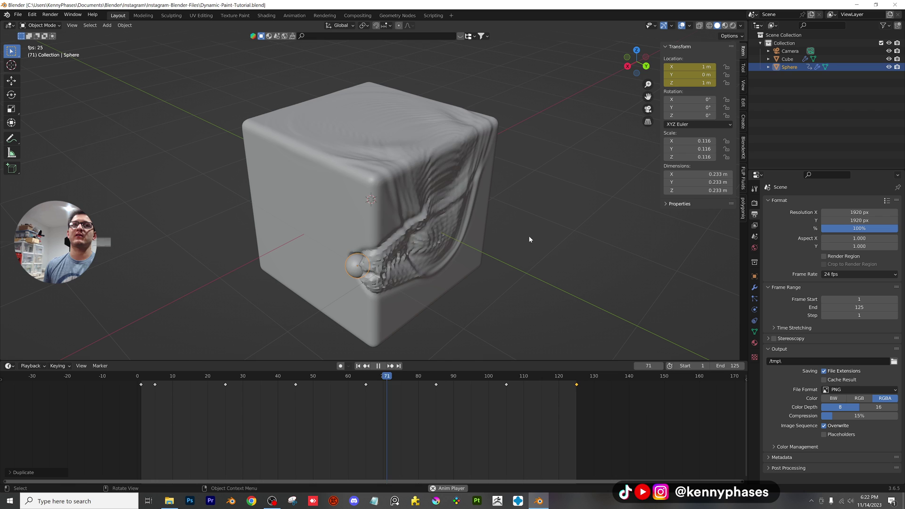
key("space")
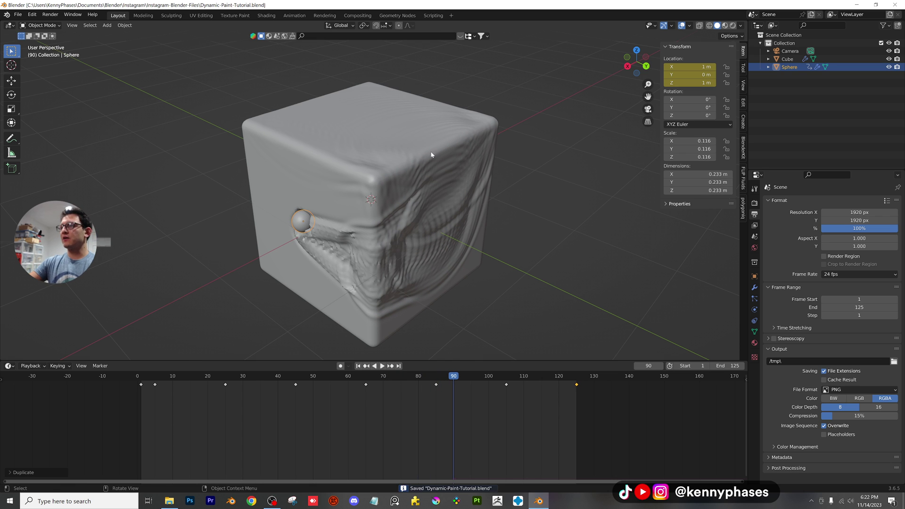
Step: Select the cube, turn its Subdivision modifier's viewport display back on, expand its settings, and save the file
left_click(431, 155)
scroll(607, 256, "up", 2)
middle_click_drag(606, 256, 519, 283)
scroll(693, 305, "up", 5)
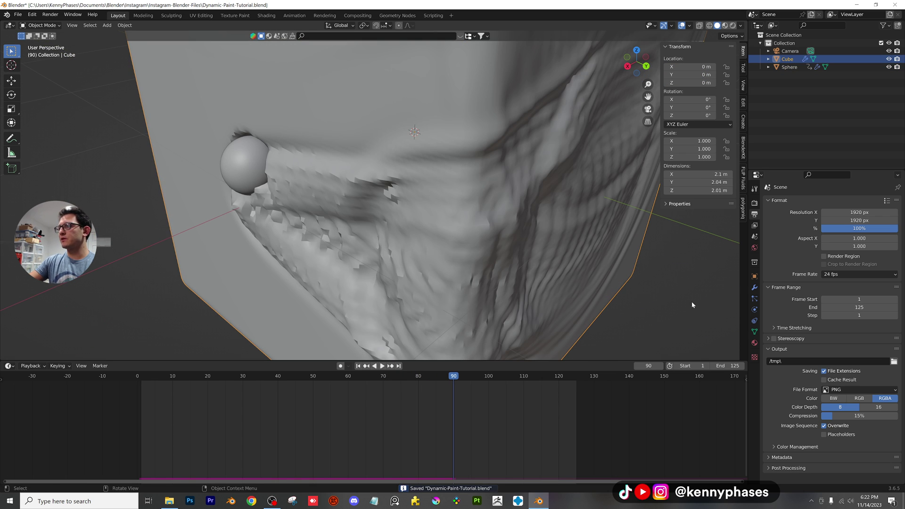
left_click(755, 287)
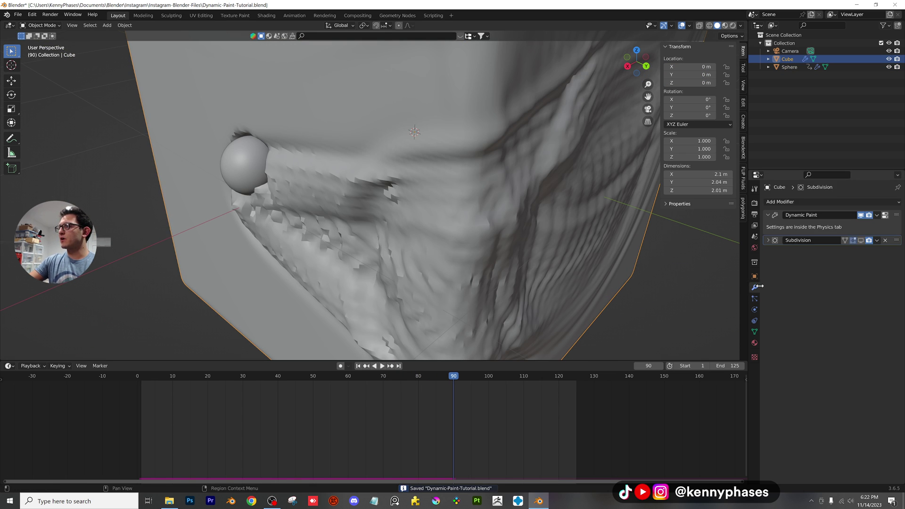
left_click(861, 241)
left_click(783, 242)
mouse_move(472, 198)
middle_mouse_down()
mouse_move(508, 181)
mouse_move(445, 212)
mouse_move(468, 212)
mouse_move(441, 208)
middle_mouse_up()
scroll(491, 186, "down", 3)
key("ctrl+s")
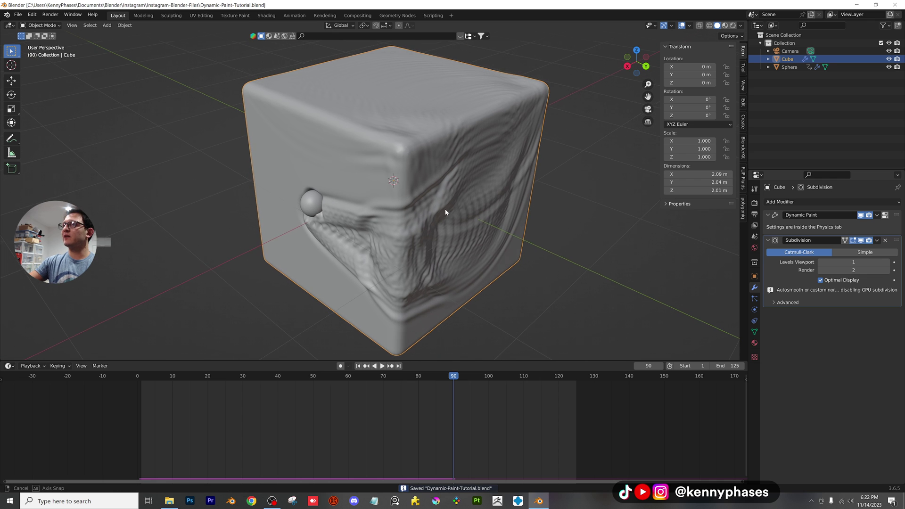
Step: Switch to rendered viewport shading and set the world color to an Environment Texture using peppermint_powerplant_2_4k.hdr from the HDRIs folder
left_click(737, 26)
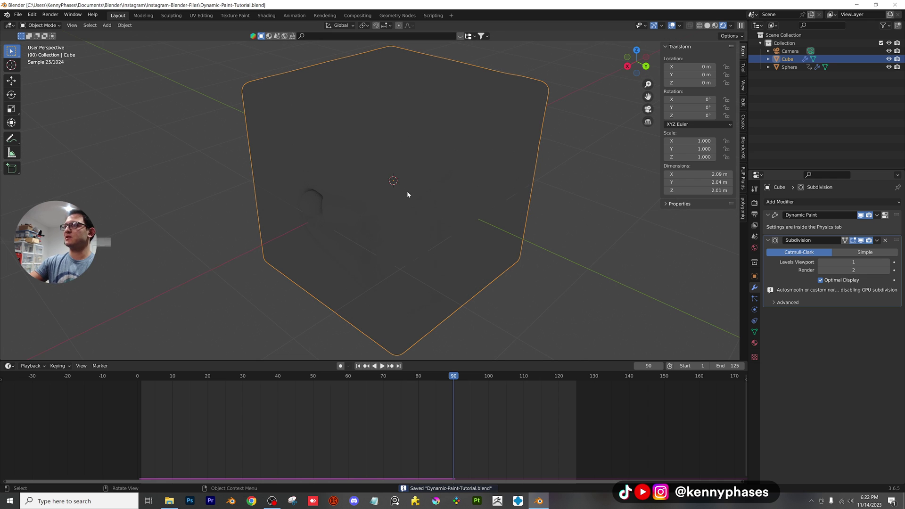
left_click(755, 248)
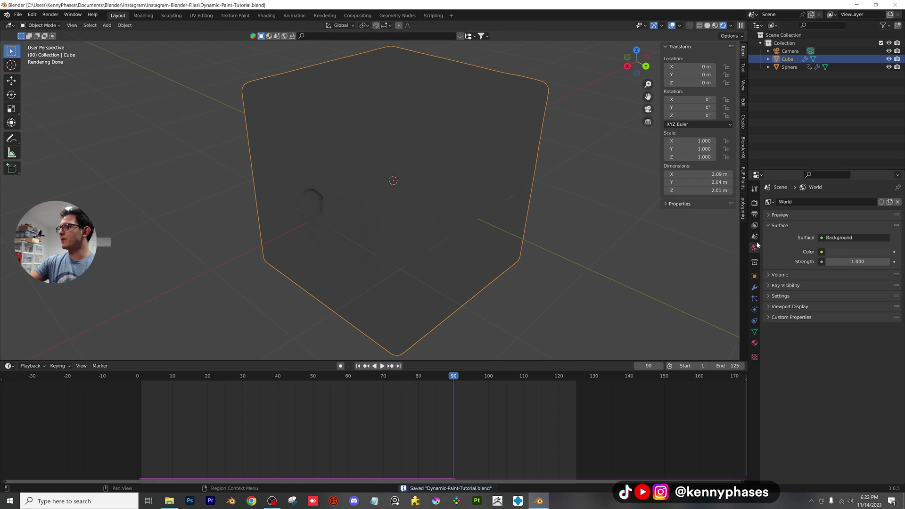
left_click(823, 252)
left_click(646, 288)
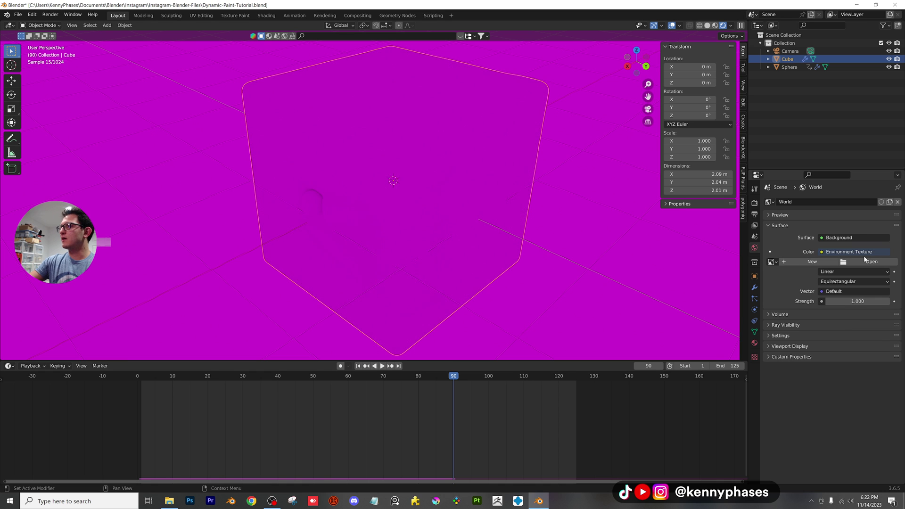
left_click(872, 262)
left_click(190, 319)
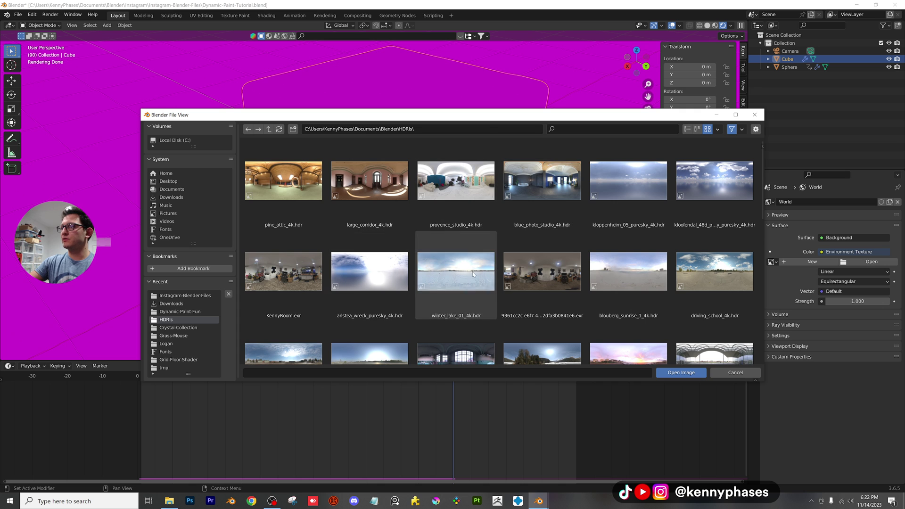
scroll(473, 271, "down", 2)
double_click(475, 296)
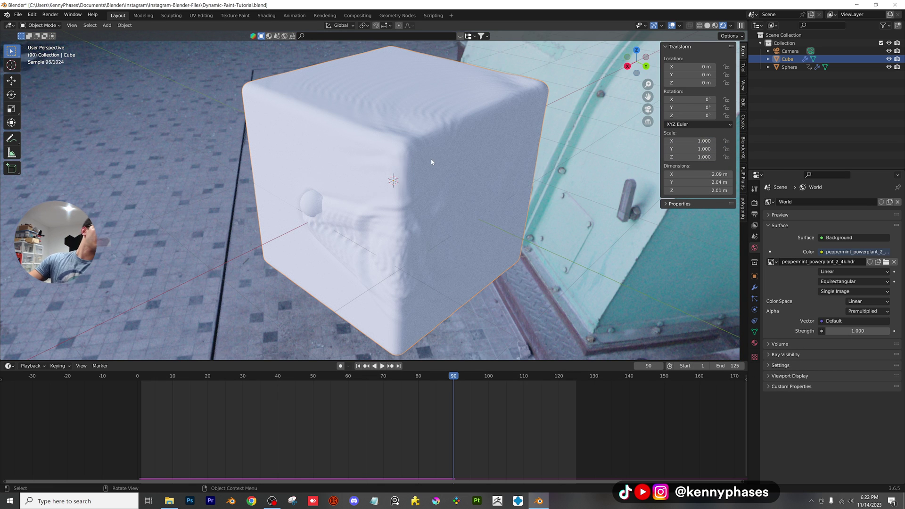
Step: Give the cube a new material with a Glass BSDF surface, IOR 1.330 and roughness 0
left_click(755, 344)
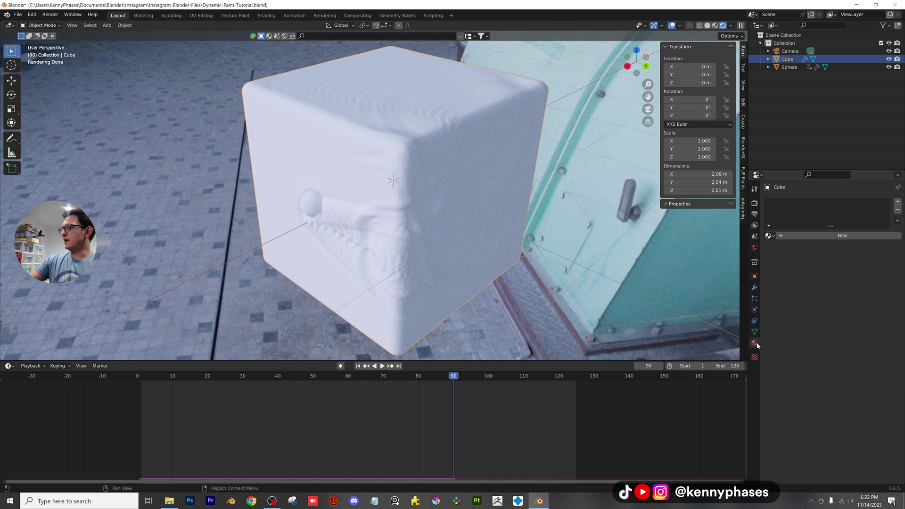
left_click(834, 236)
left_click(833, 269)
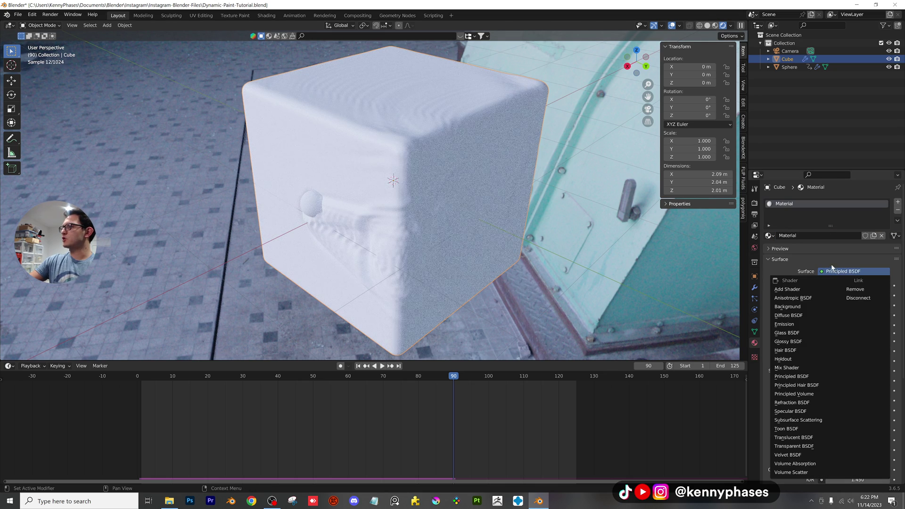
left_click(787, 333)
left_click(834, 315)
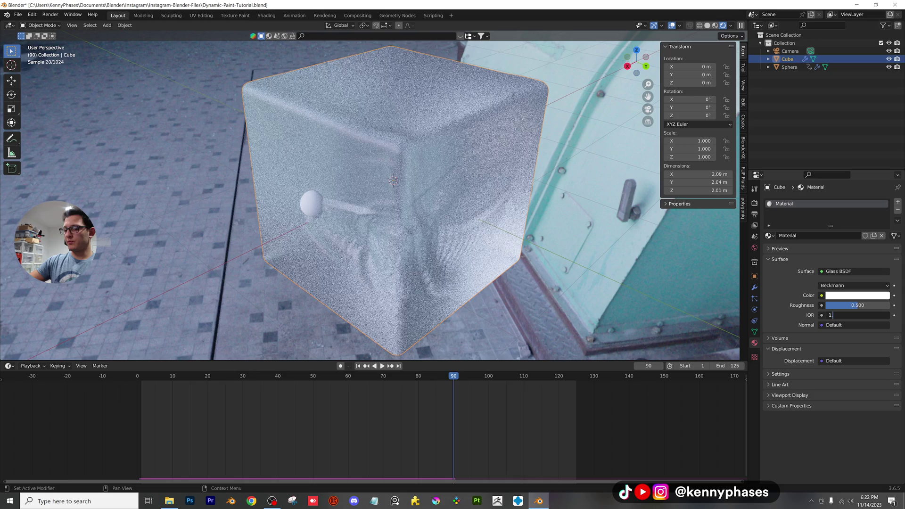
key("Return")
left_click(858, 305)
type("0")
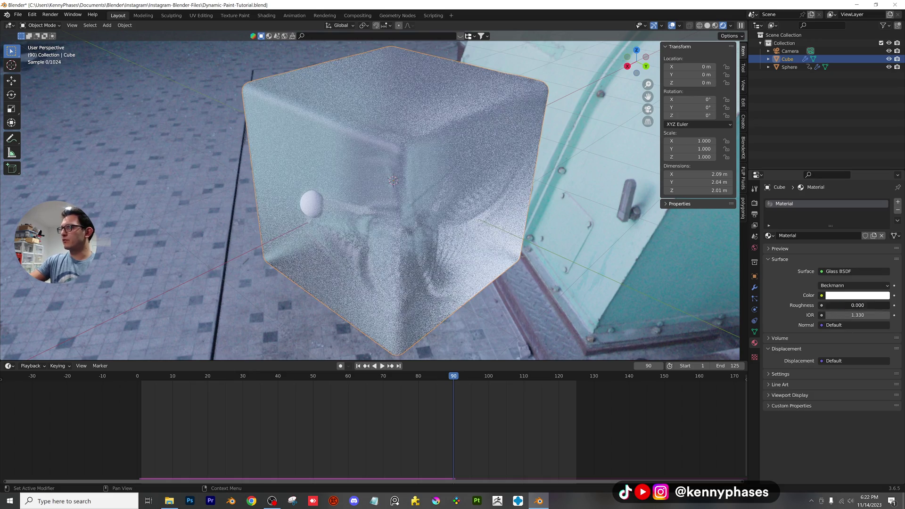
Step: View the scene through the camera, select the camera, and play the animation to check how the glass cube is framed
key("Return")
scroll(447, 181, "down", 3)
key("KP_0")
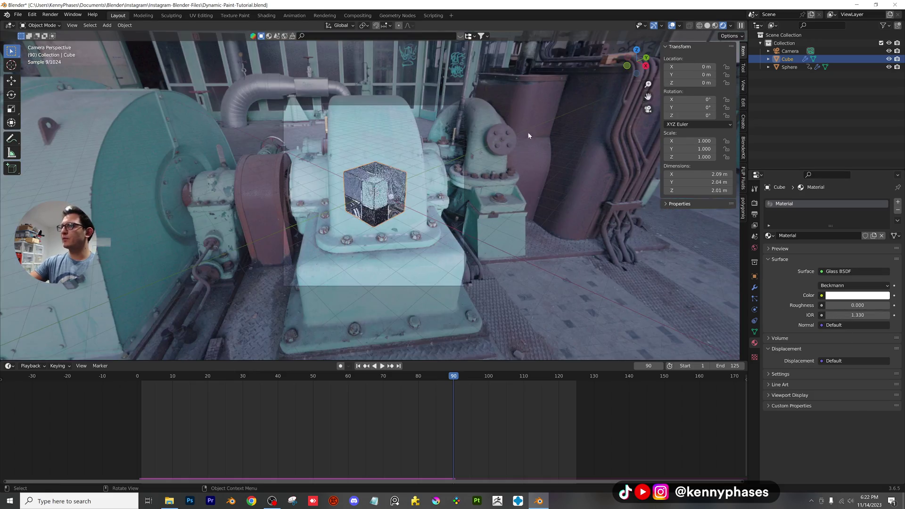
left_click(791, 51)
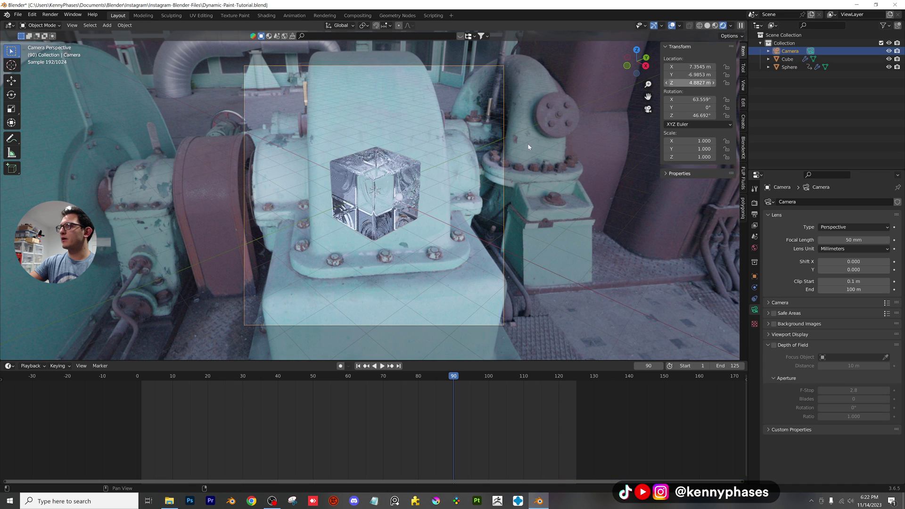
scroll(430, 203, "up", 2)
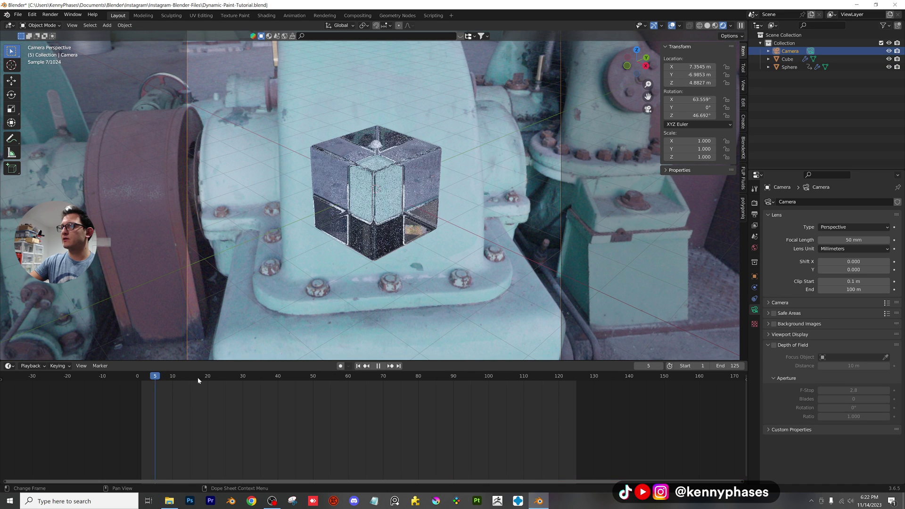
key("space")
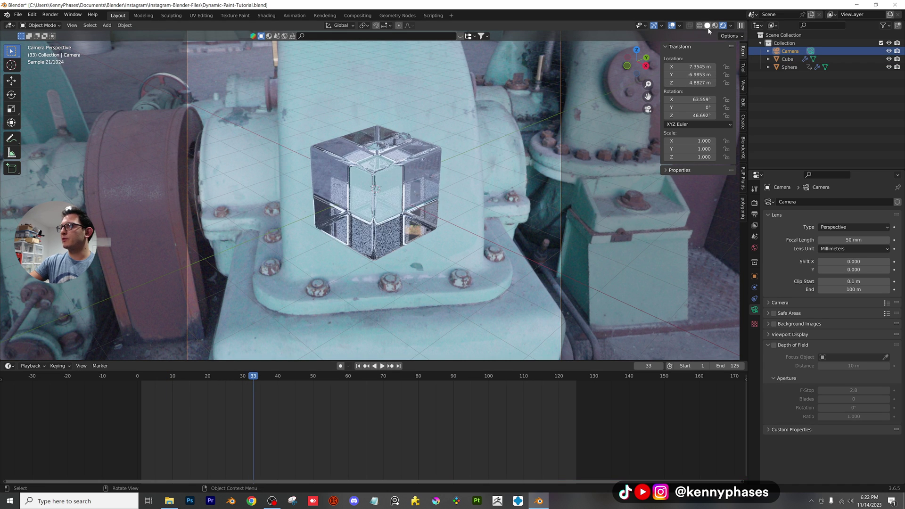
Step: In solid shading and top view, move the camera to the opposite side of the cube, about X -2.04 m, Y 2.89 m
left_click(708, 25)
left_click(630, 54)
scroll(424, 289, "down", 3)
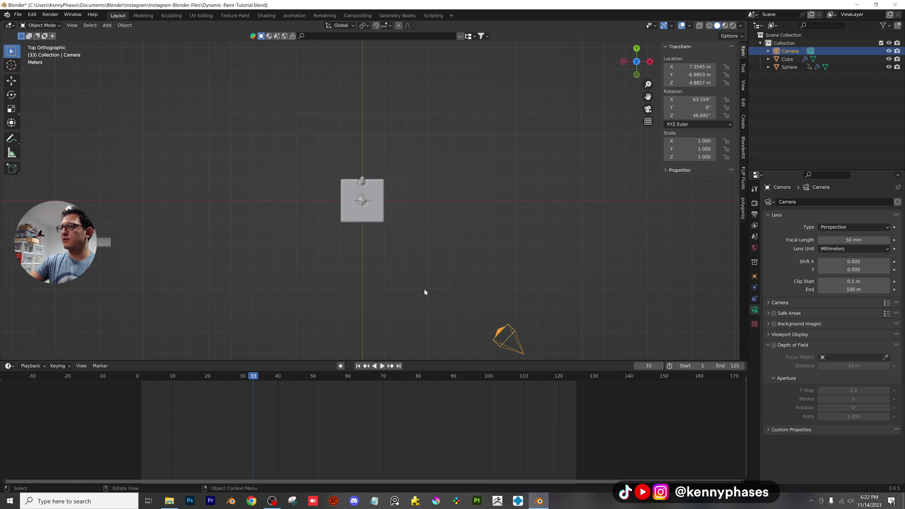
left_click_drag(505, 335, 312, 130)
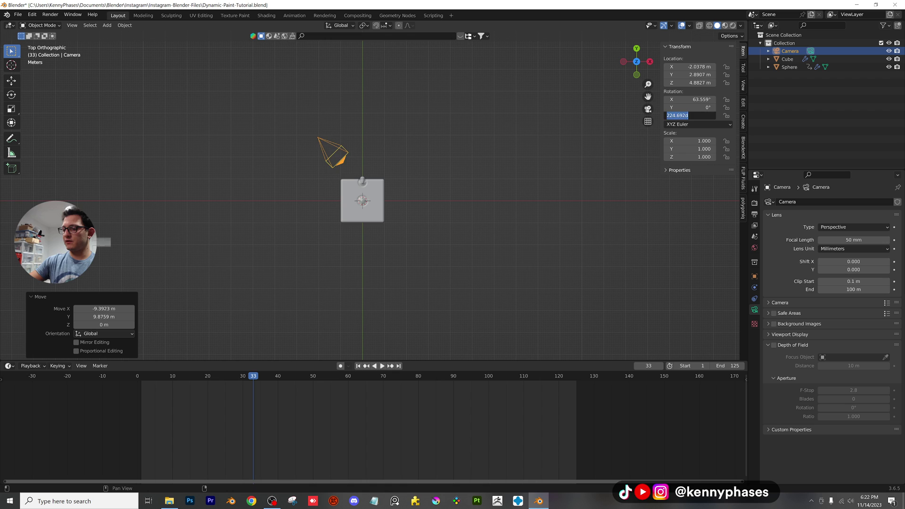
Step: Try Z rotations of 46° and -45° for the camera
type("46")
key("Return")
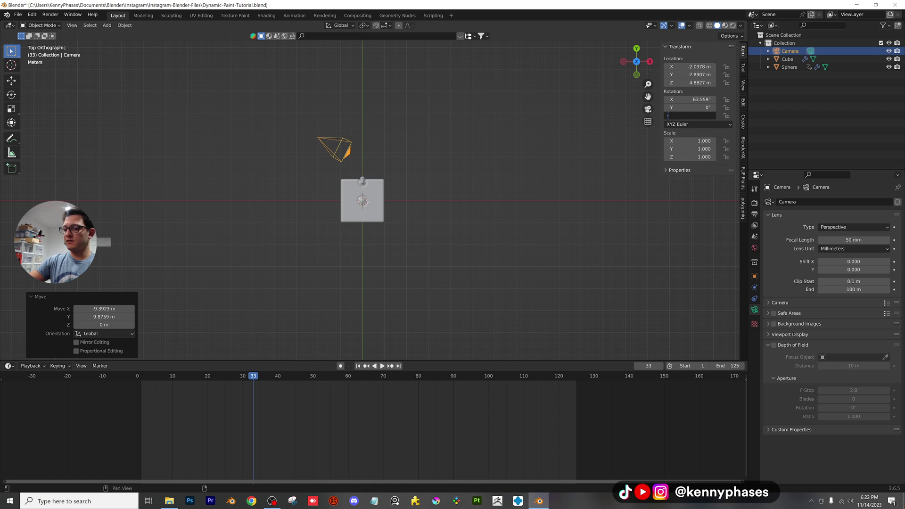
type("-45")
key("Return")
scroll(521, 151, "down", 2)
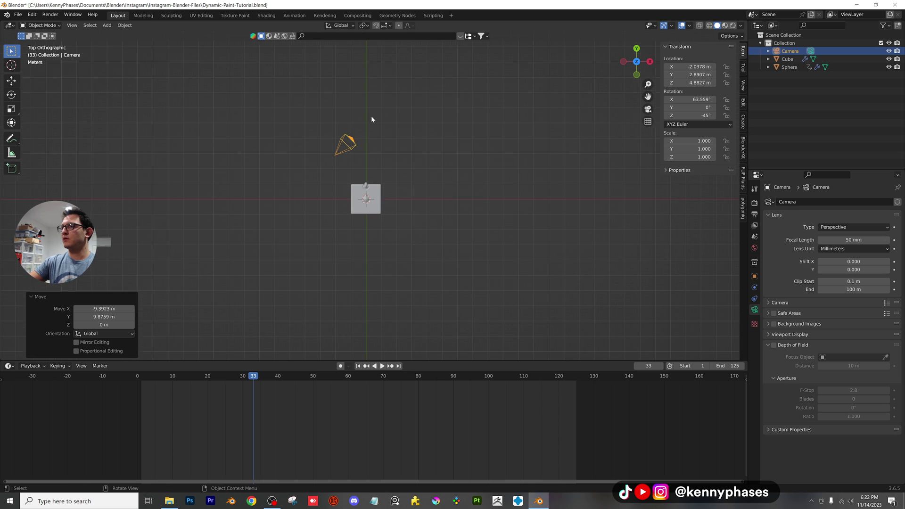
Step: Move the camera to about X -4.00 m, Y 4.39 m and rotate it to -140° on Z so it faces the cube
key("g")
left_click(344, 108)
key("r")
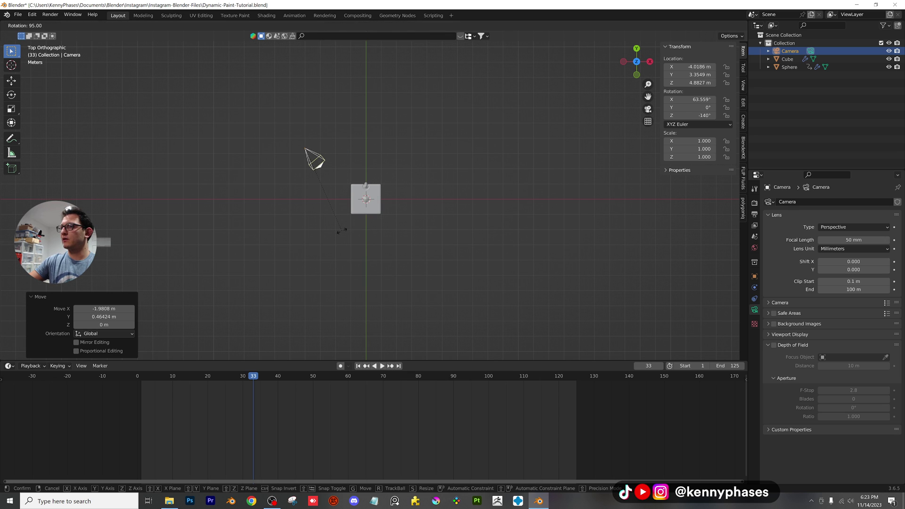
left_click(342, 231)
key("g")
left_click(356, 193)
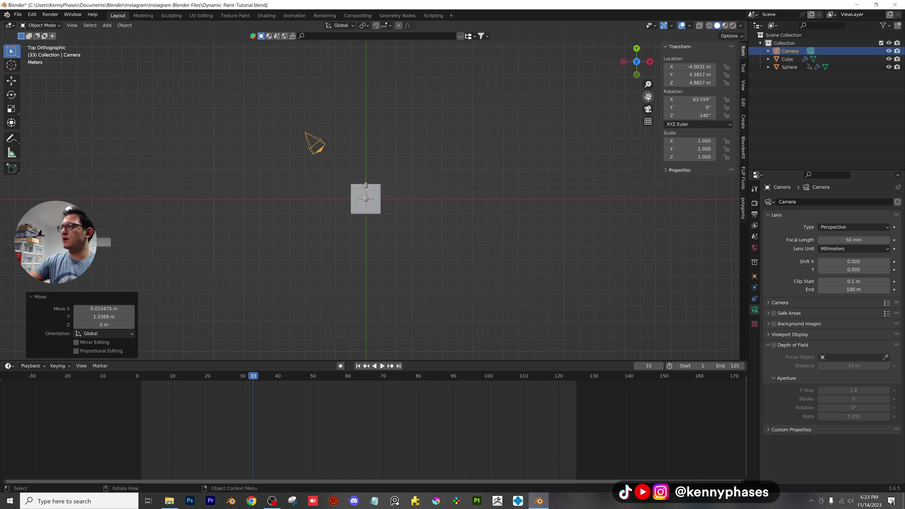
Step: Look through the camera and move it to frame the cube, at about X -4.25 m, Y 5.03 m, Z 3.58 m
left_click(648, 109)
key("g")
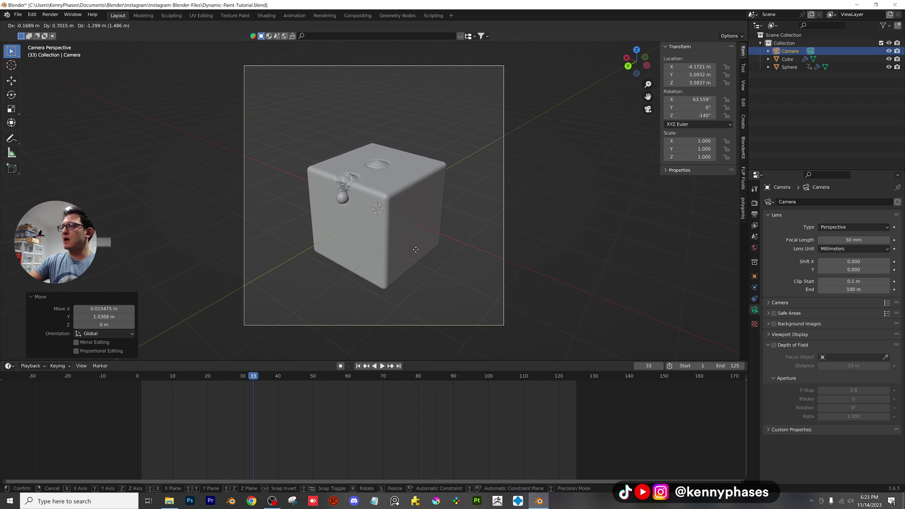
left_click(412, 247)
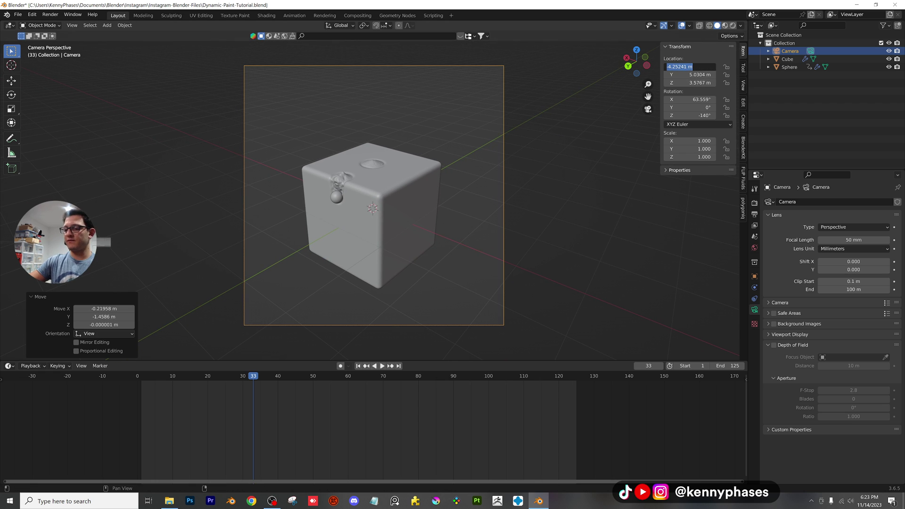
Step: Try a camera location of X 5 m and Y -5 m, and undo it
type("5")
key("Tab")
type("-5")
key("Return")
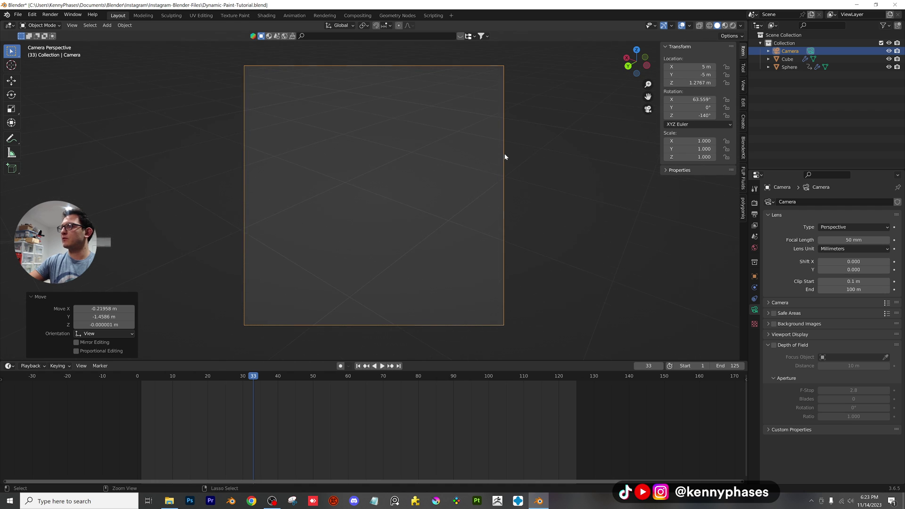
key("ctrl+z")
key("ctrl+z")
key("ctrl+z")
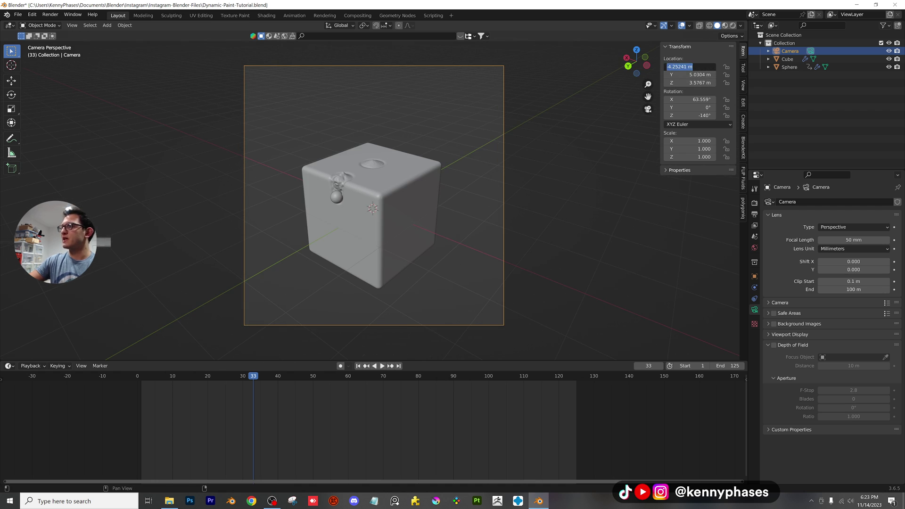
Step: Set the camera's location to X -5 m and Y 5 m
key("Tab")
type("5")
key("Return")
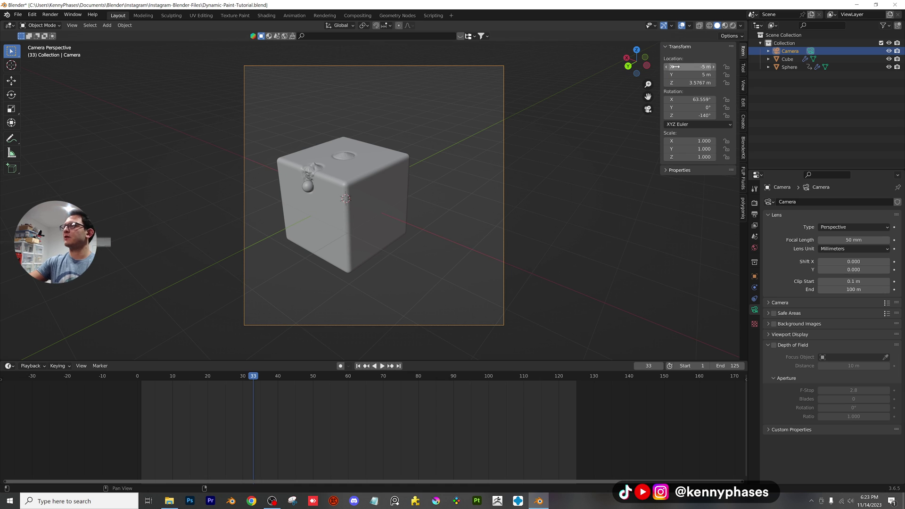
Step: Set the camera's rotation to about 64.559° on X and -135° on Z to center the cube, and save the file
left_click_drag(692, 99, 691, 115)
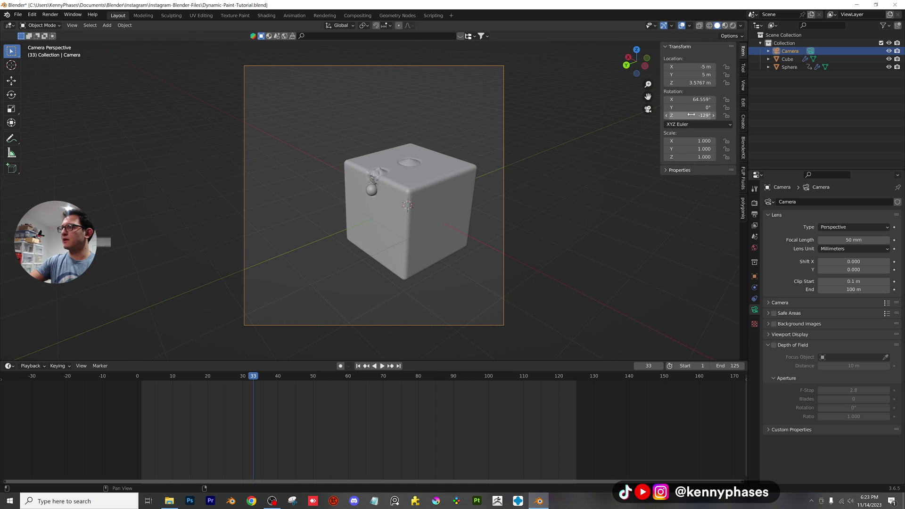
type("-135")
key("Return")
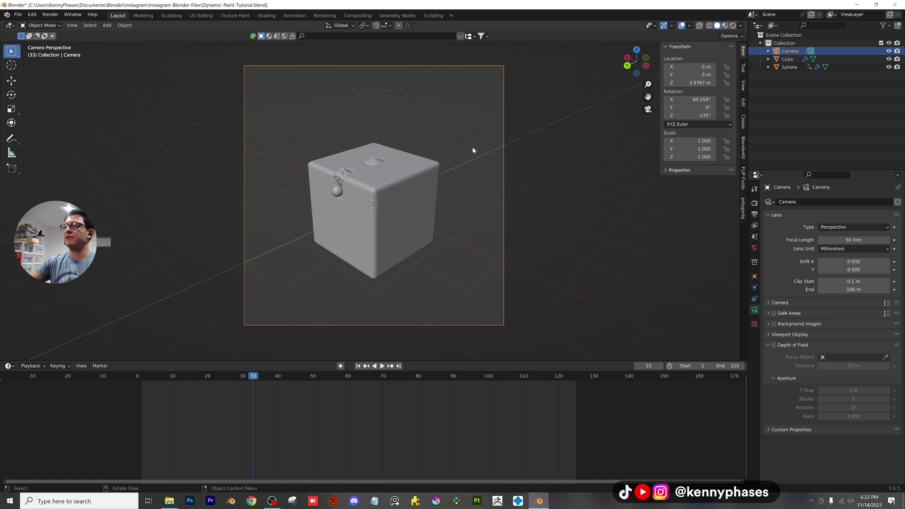
key("ctrl+s")
scroll(388, 214, "up", 3)
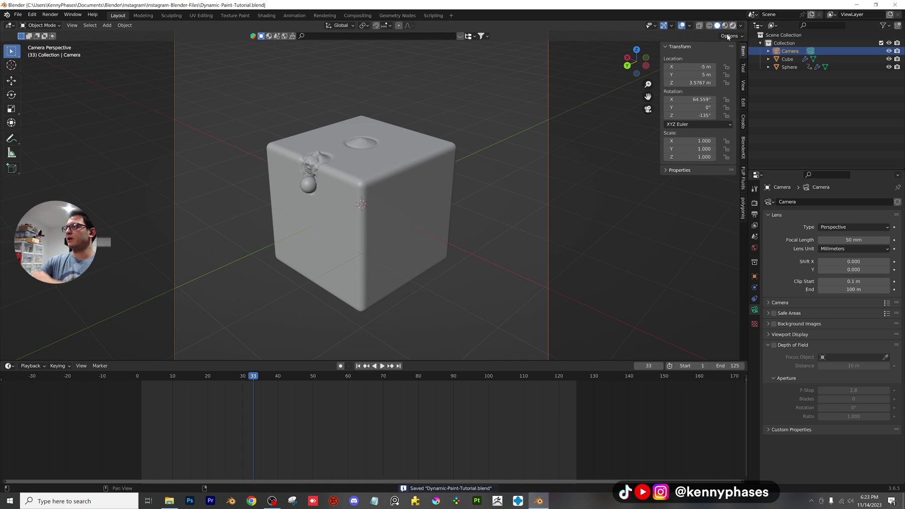
Step: In rendered shading, enable the camera's Depth of Field and change its lens type to Orthographic
left_click(733, 26)
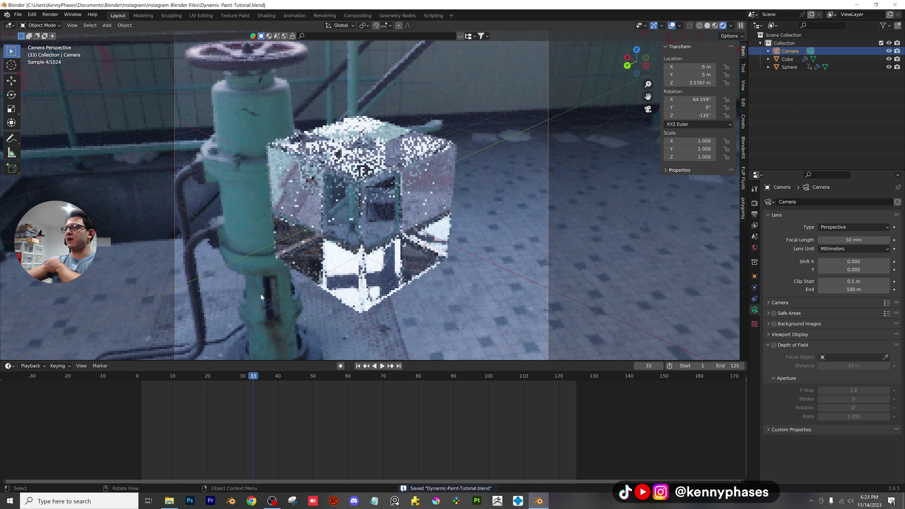
scroll(378, 221, "down", 2)
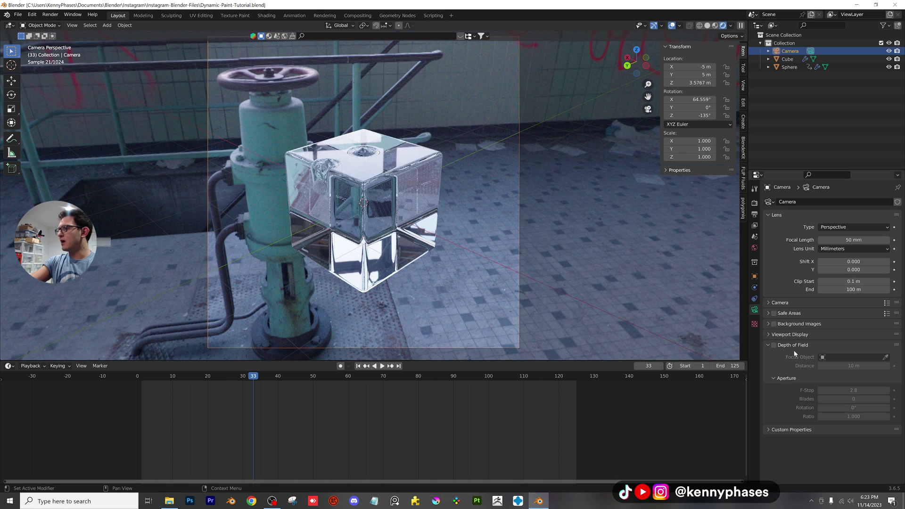
left_click(775, 345)
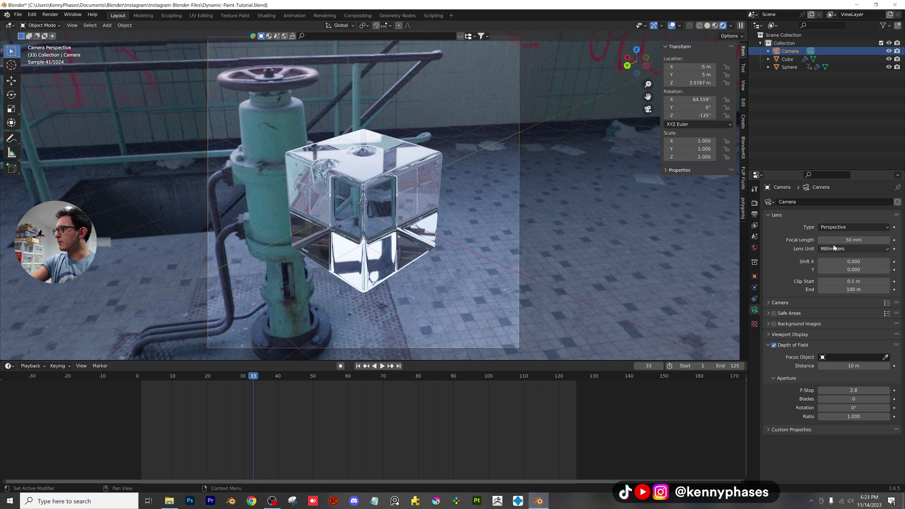
left_click(834, 227)
left_click(836, 245)
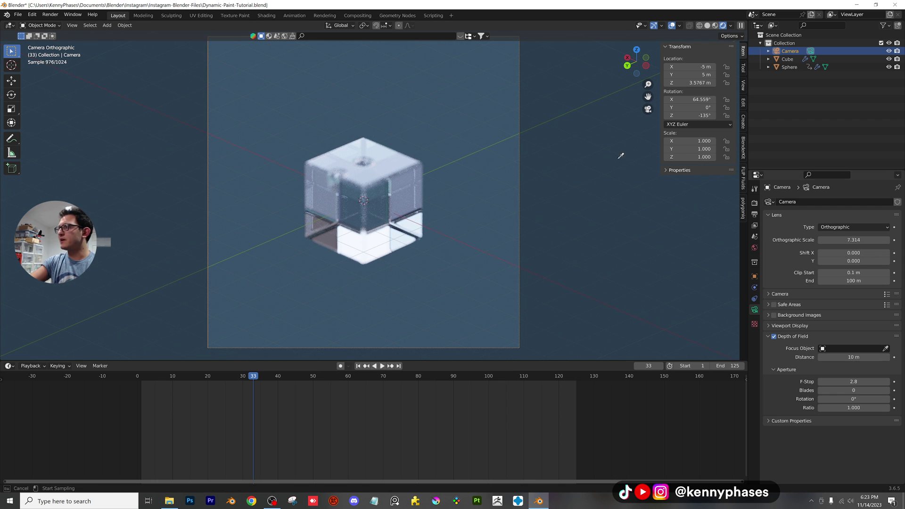
Step: Pick the Sphere as the camera's focus object and reduce the Orthographic Scale to about 3.614
left_click(795, 66)
scroll(375, 211, "up", 4)
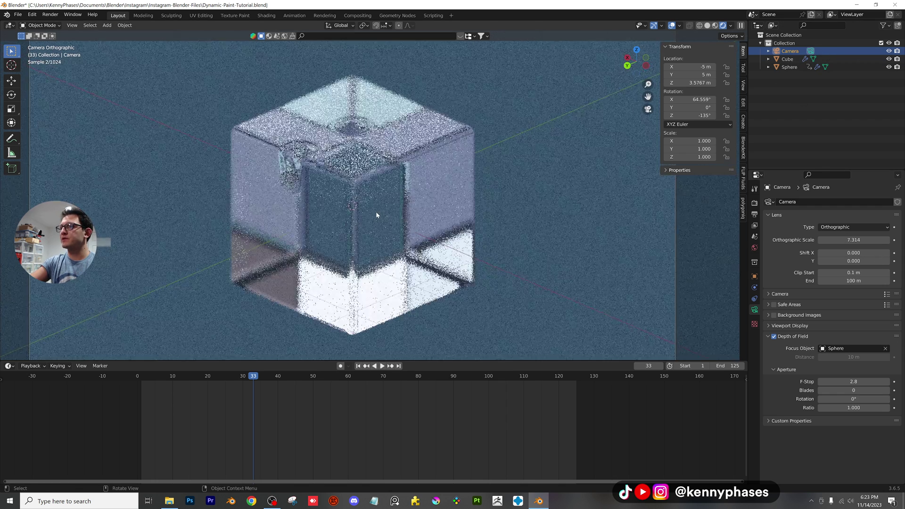
scroll(365, 209, "down", 4)
left_click_drag(853, 240, 793, 240)
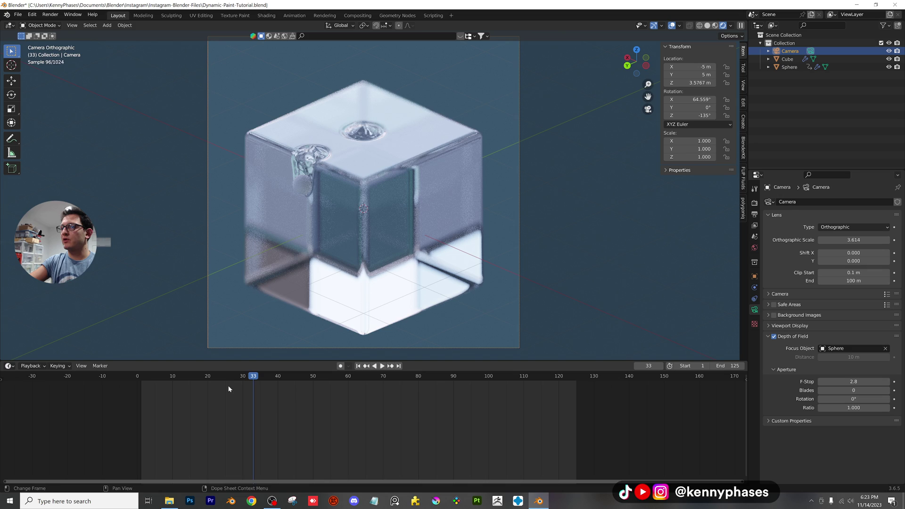
Step: Play the animation in rendered shading, stop it at frame 11, and save the file
key("space")
left_click(178, 379)
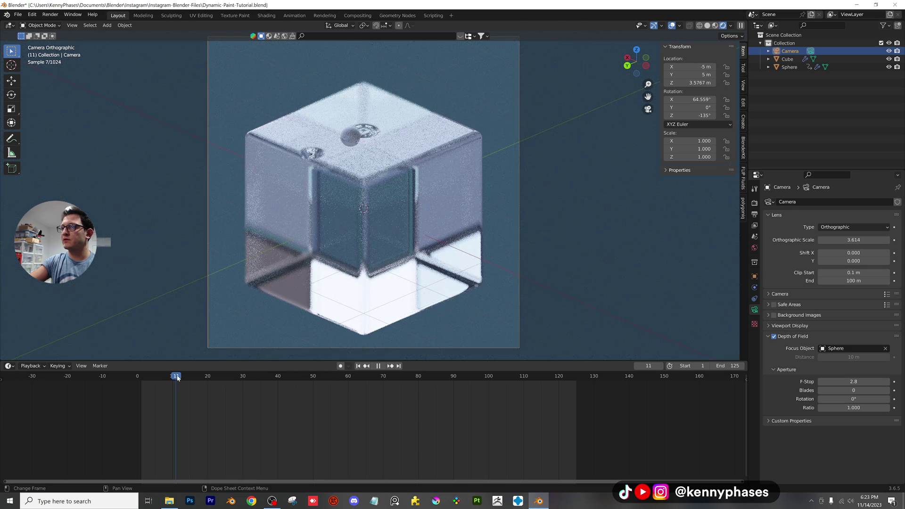
left_click(378, 366)
key("ctrl+s")
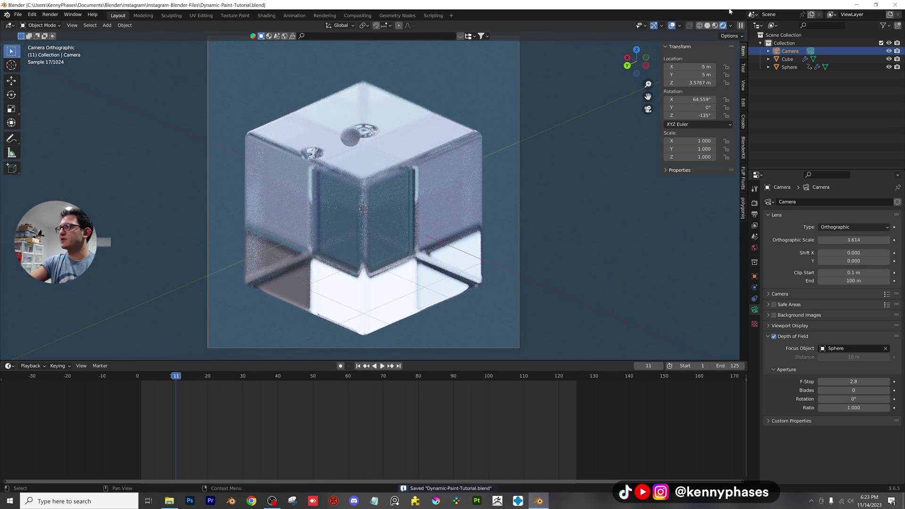
Step: Switch to solid shading and play the animation from frame 1 to frame 38 to build up the ripples
left_click(707, 26)
left_click_drag(136, 375, 144, 377)
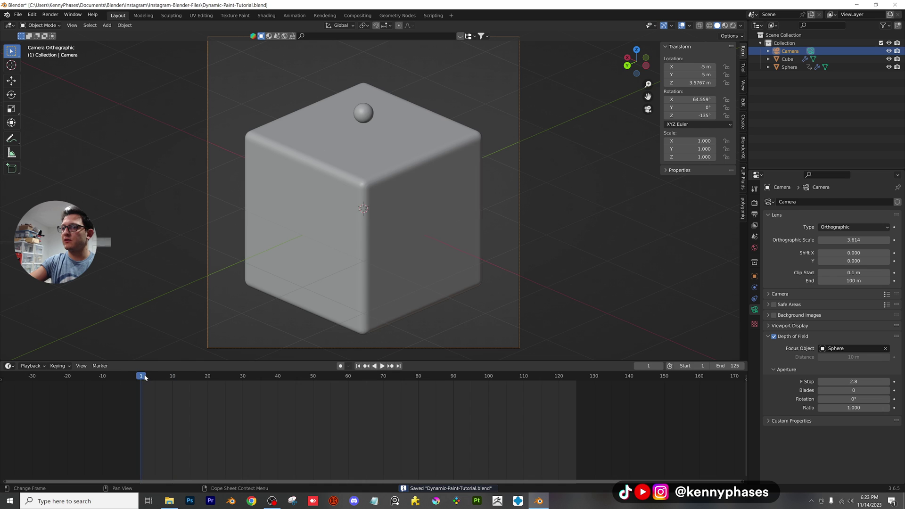
key("space")
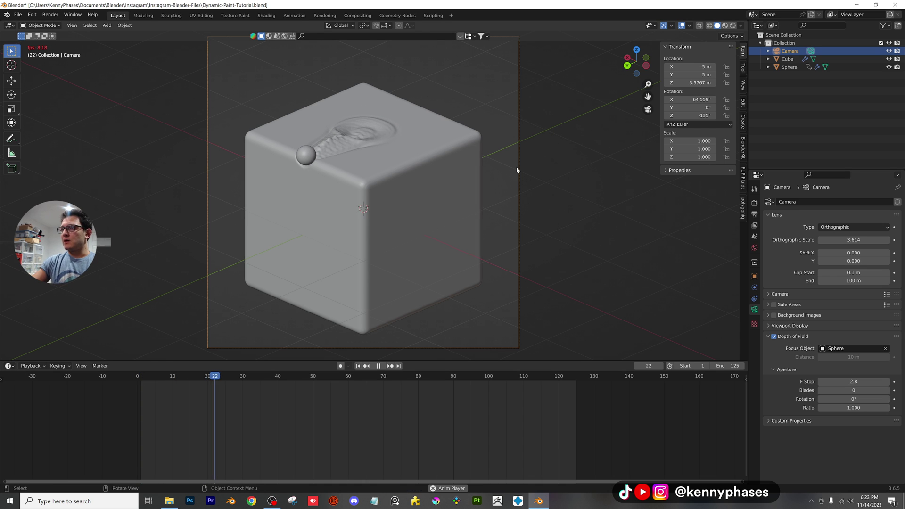
key("space")
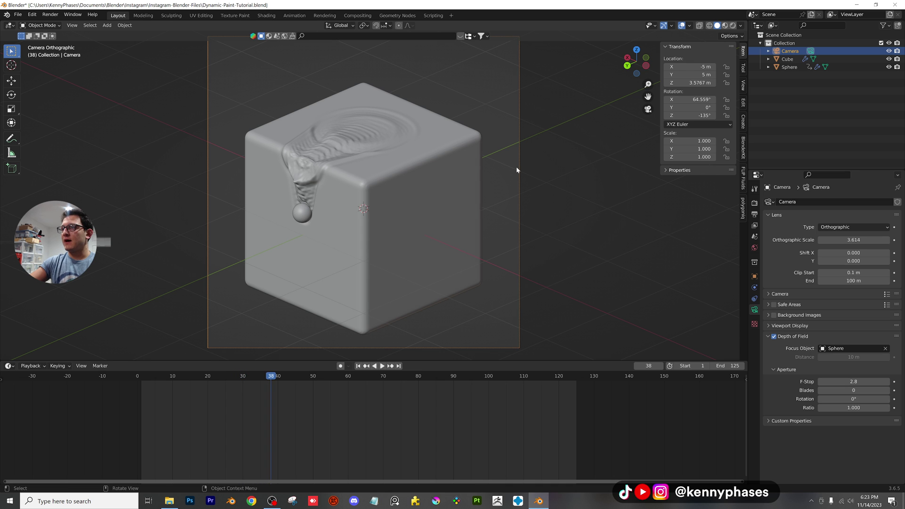
Step: Return to rendered shading and set the camera's aperture F-Stop to 1.0 for a stronger depth-of-field blur
left_click(733, 26)
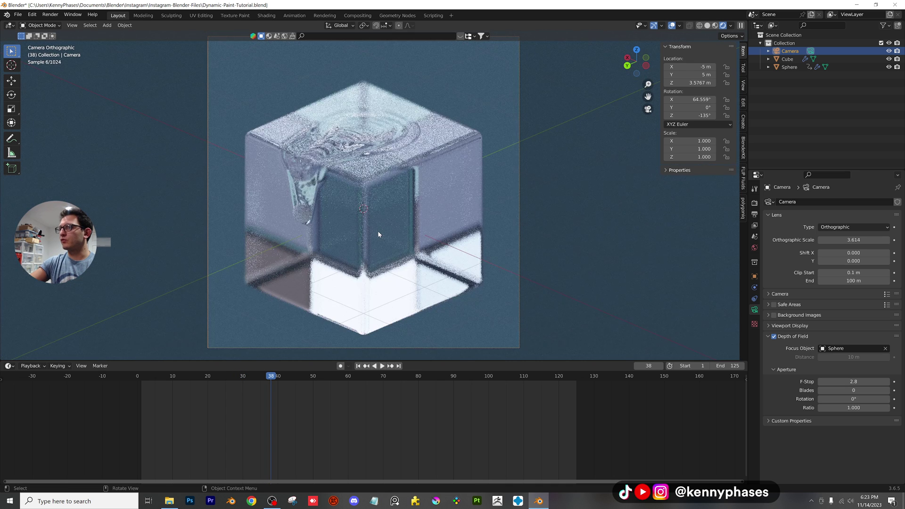
scroll(412, 272, "down", 2)
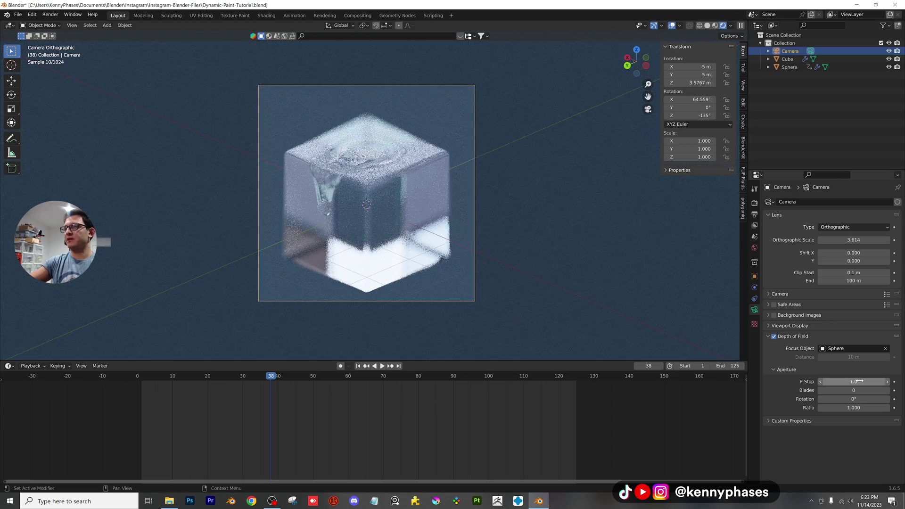
type("1")
key("Return")
scroll(314, 200, "up", 5)
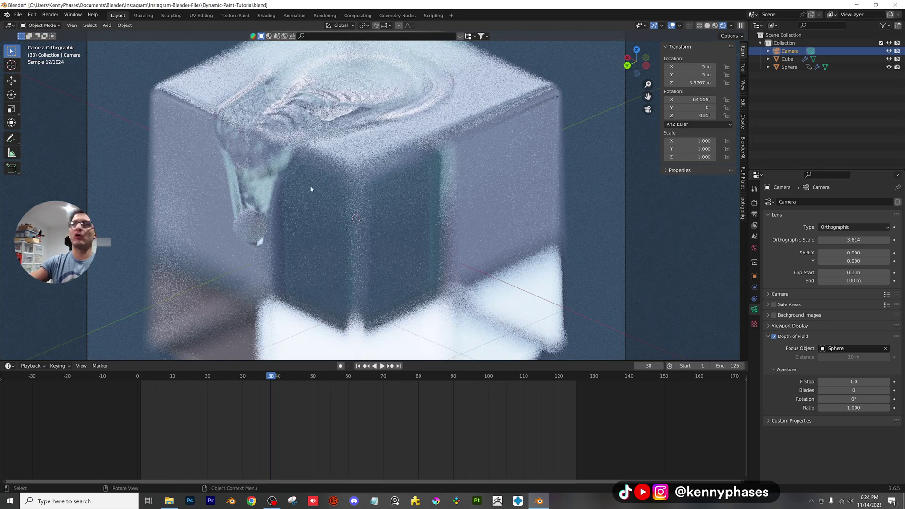
scroll(301, 217, "down", 2)
Step: Give the sphere a new Principled BSDF material with Metallic 1.000 and Roughness 0.000
left_click(277, 226)
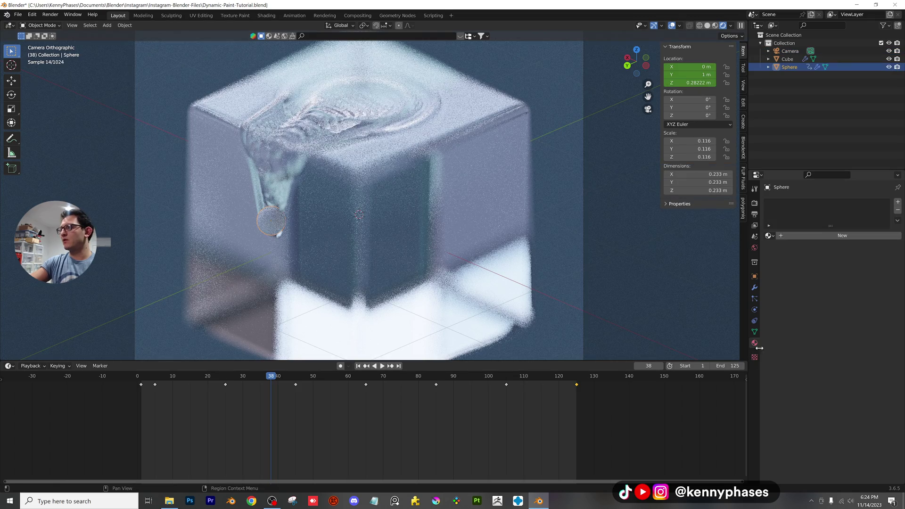
left_click(843, 235)
left_click_drag(837, 382, 889, 382)
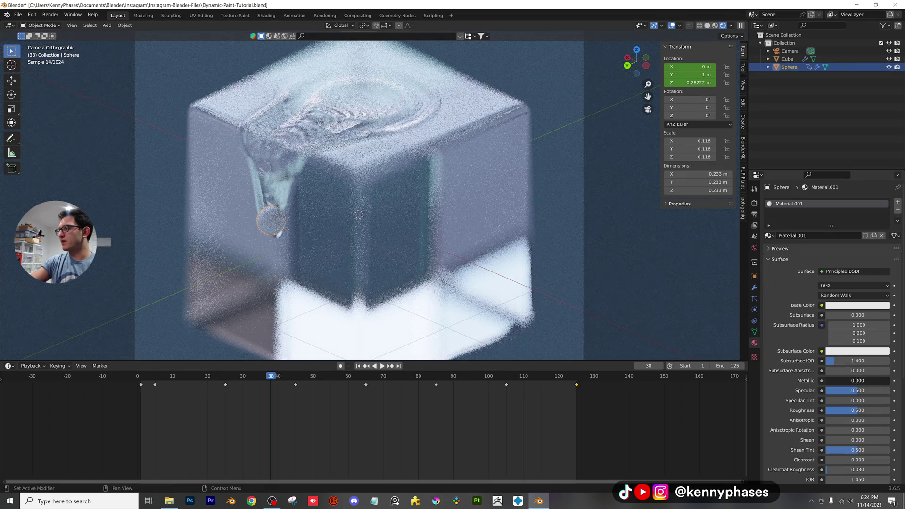
left_click_drag(849, 410, 827, 410)
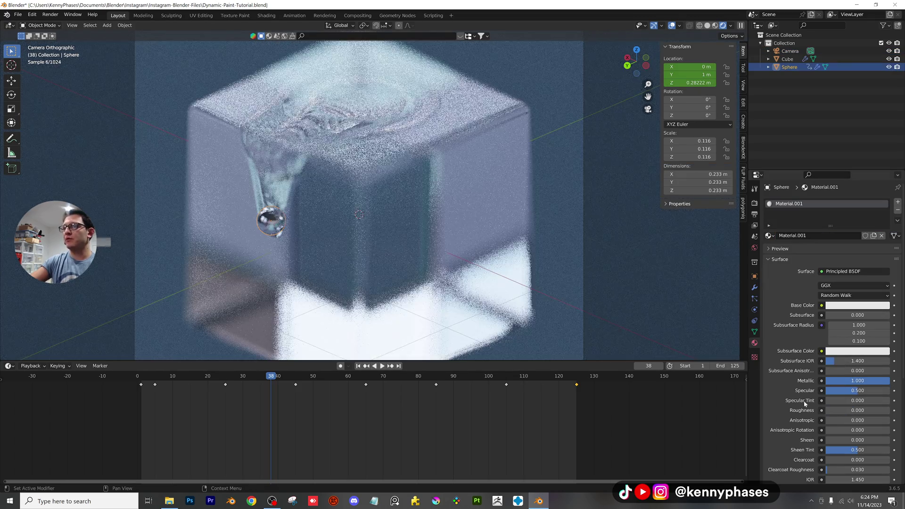
Step: Save the file, and in a solid-shaded top view move the camera 12 m along the global X axis
scroll(312, 183, "down", 1)
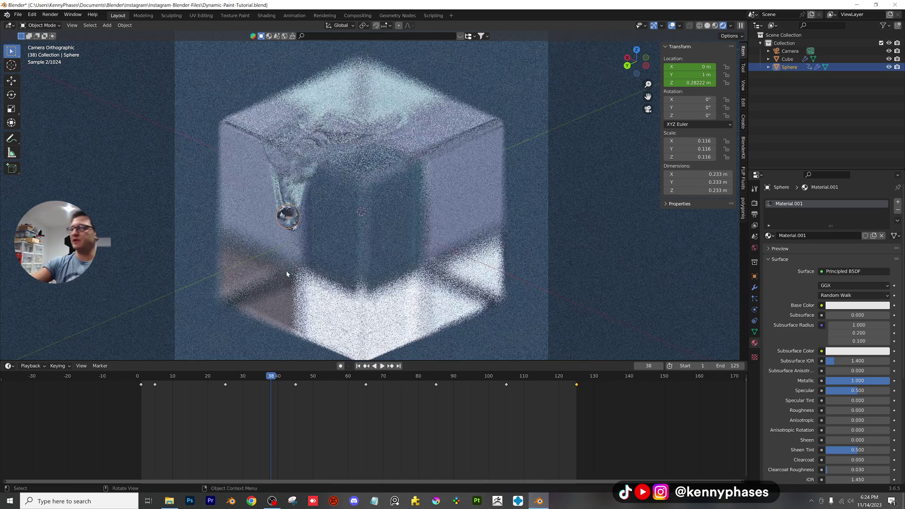
key("ctrl+s")
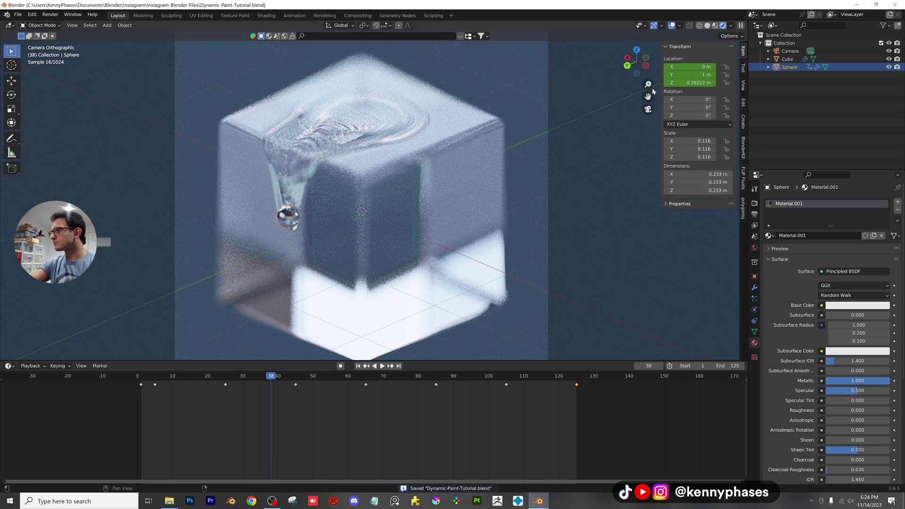
left_click(708, 26)
left_click(637, 50)
left_click(344, 170)
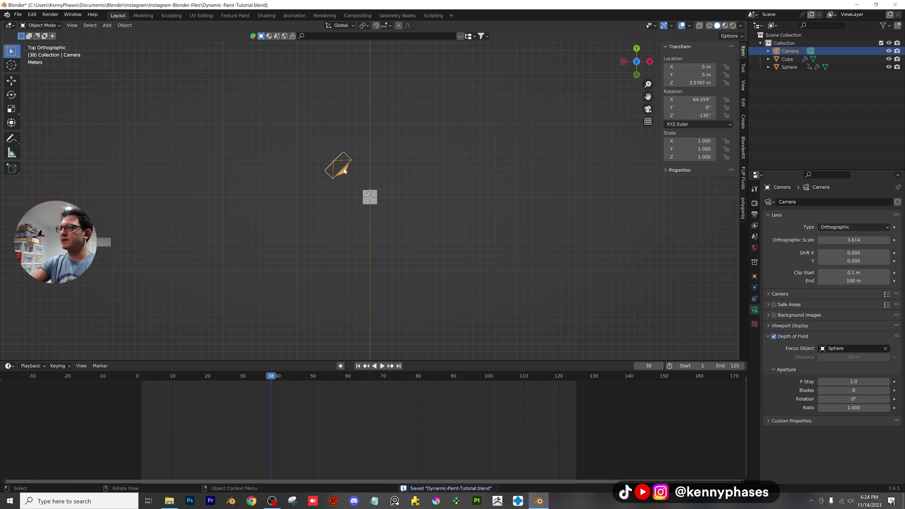
key("g")
key("x")
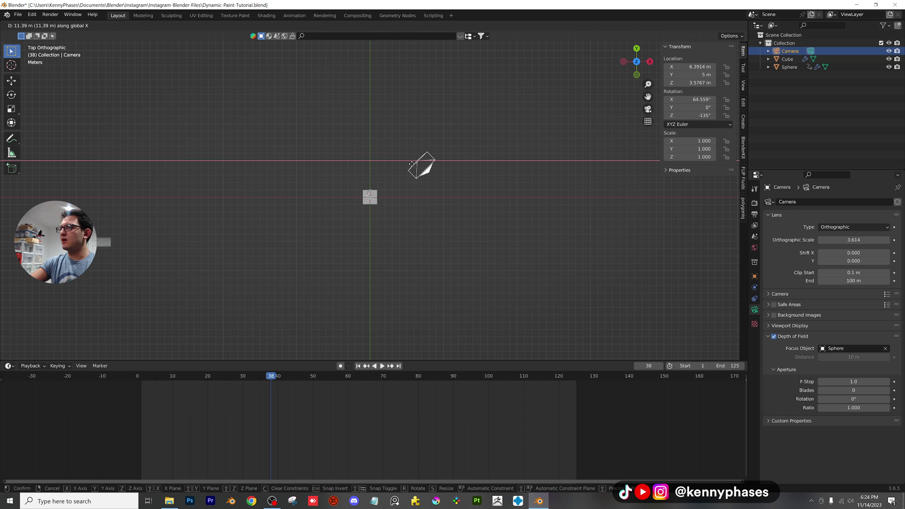
left_click(419, 165)
Step: Rotate the camera by 95° in the top view and refine its Z rotation to -234.3° while looking through the camera
key("r")
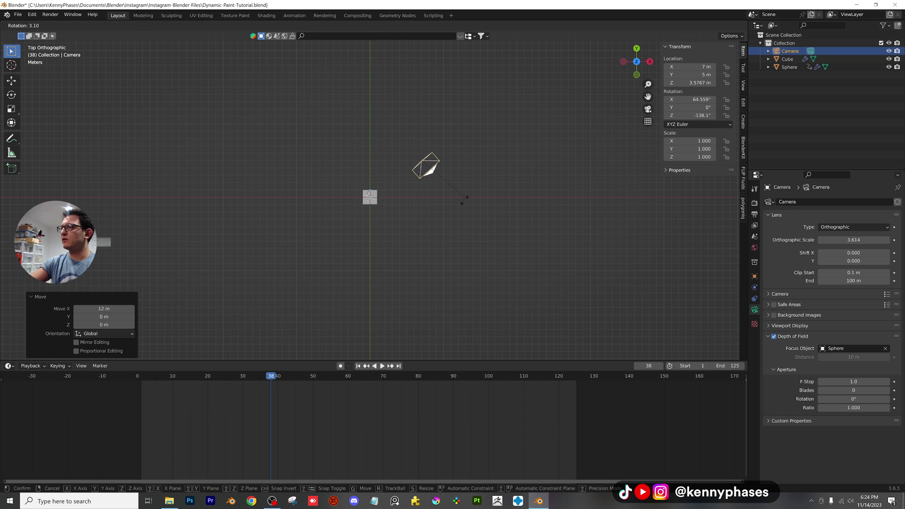
left_click(368, 223)
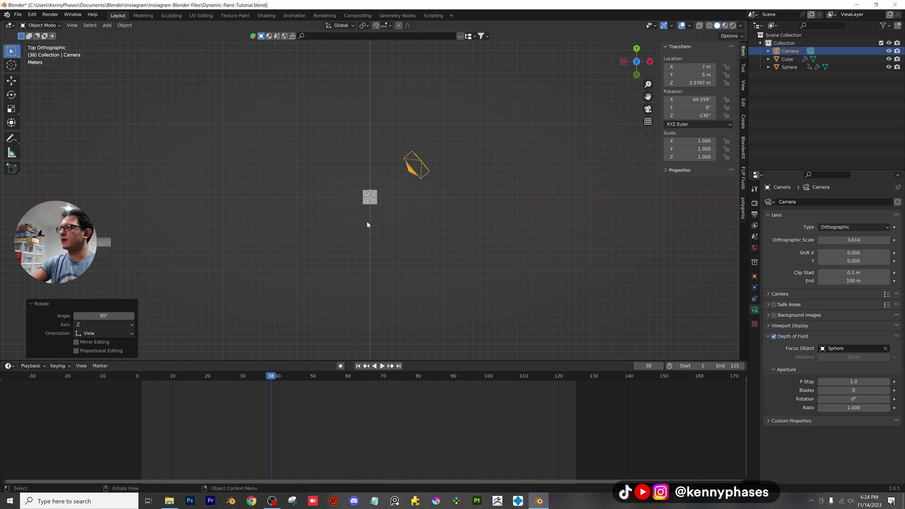
left_click(648, 110)
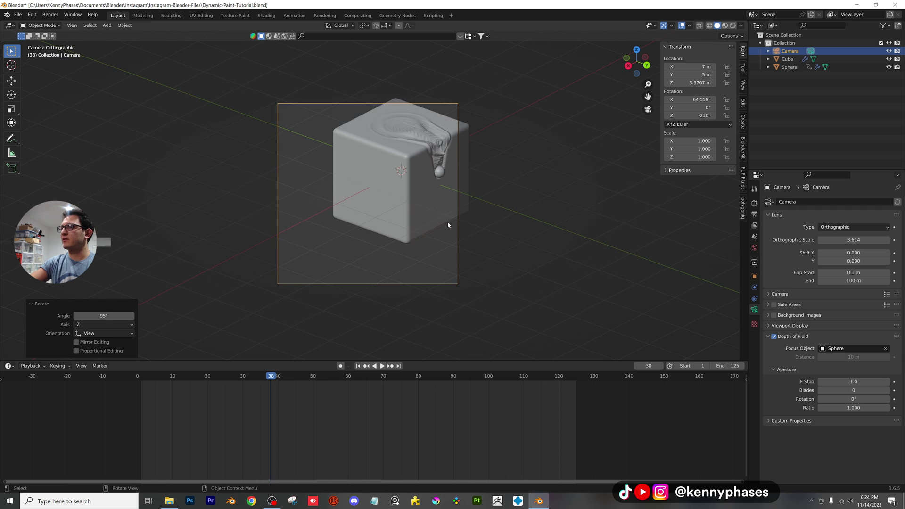
left_click_drag(697, 115, 682, 116)
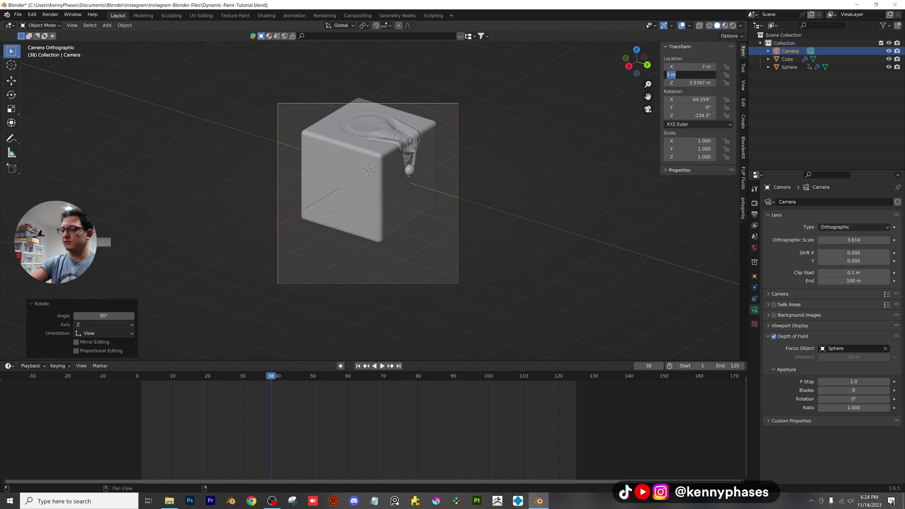
Step: Set the camera's Y location to 7 m, its Z rotation to -224.9° and its Z location to 4.7557 m to centre the cube
type("7")
key("Return")
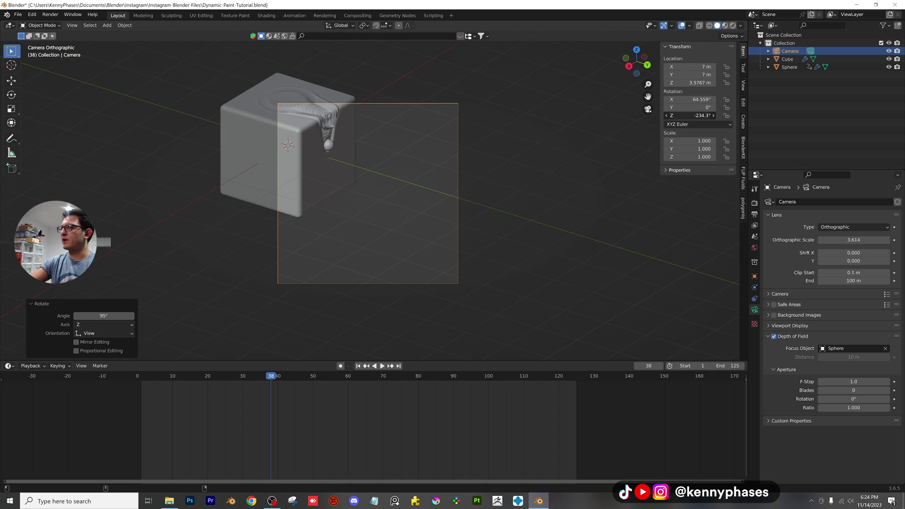
mouse_move(700, 116)
left_mouse_down()
mouse_move(714, 116)
mouse_move(700, 116)
left_mouse_up()
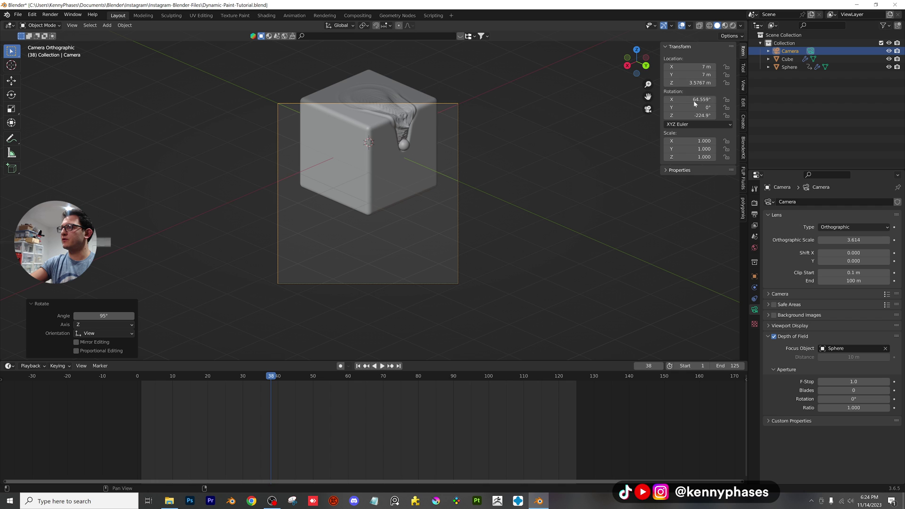
left_click_drag(698, 83, 719, 82)
scroll(432, 226, "up", 3)
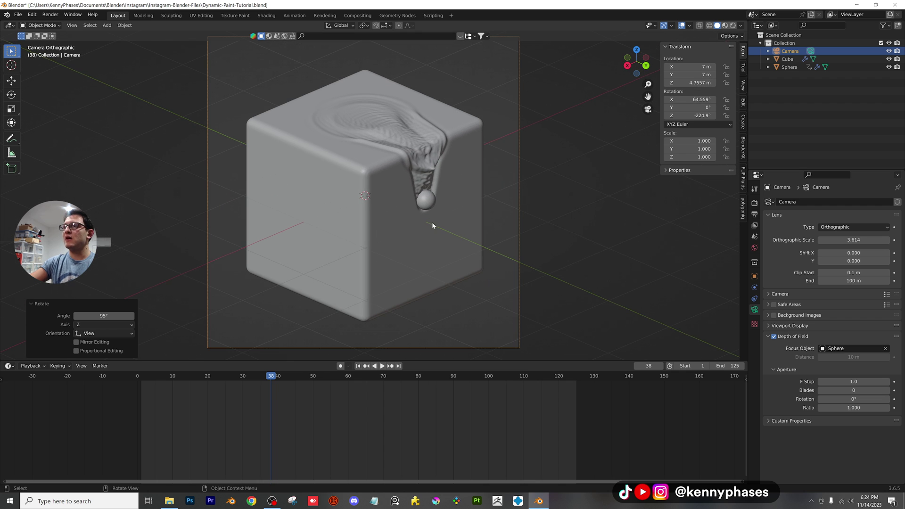
Step: Return to rendered shading and set the output Resolution X to 1080 px for a vertical frame
left_click(735, 26)
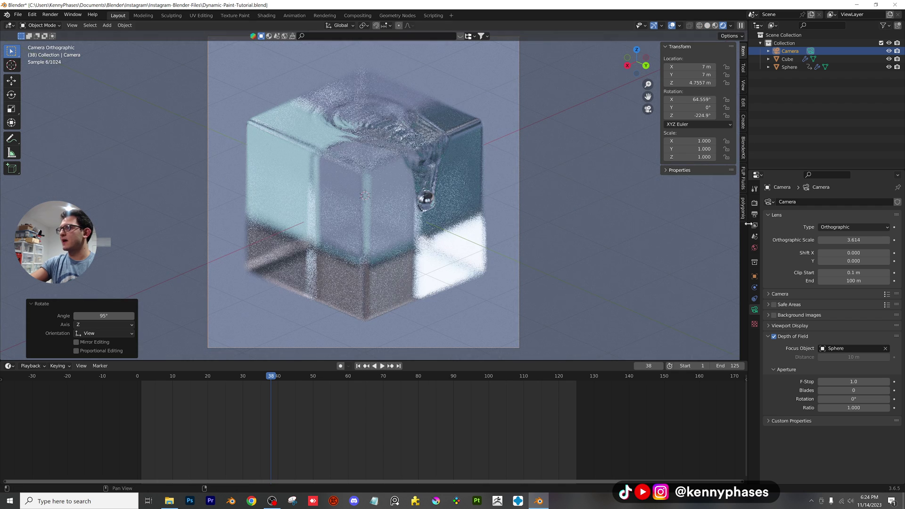
left_click(754, 214)
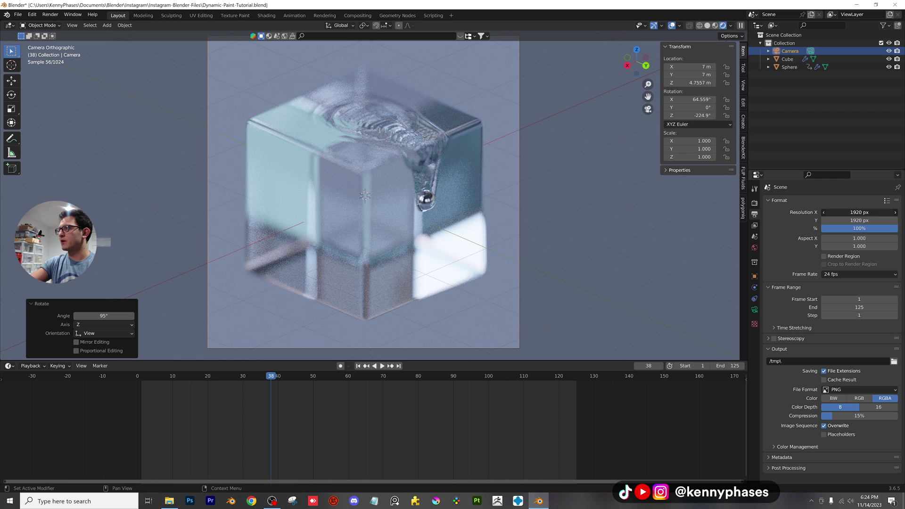
key("Return")
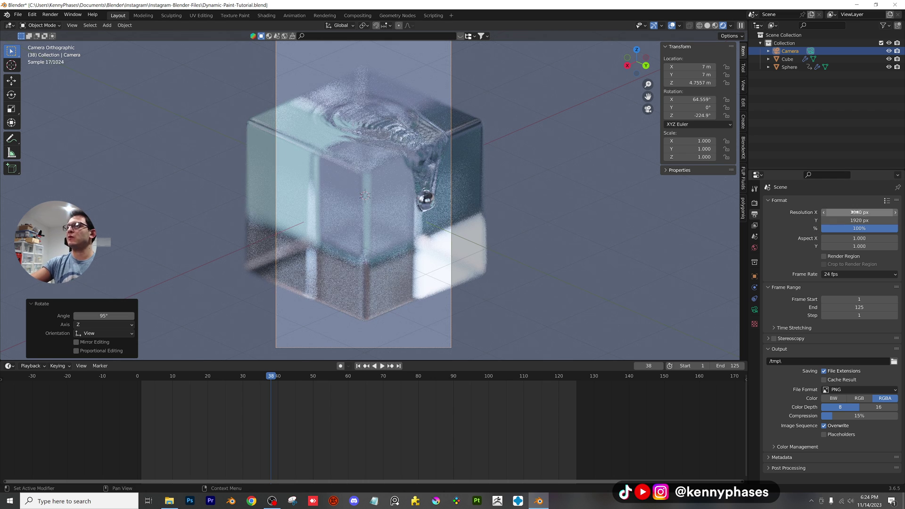
Step: Increase the camera's Orthographic Scale to 6.014 so the whole cube fits in the vertical frame
scroll(432, 157, "down", 2)
left_click(755, 309)
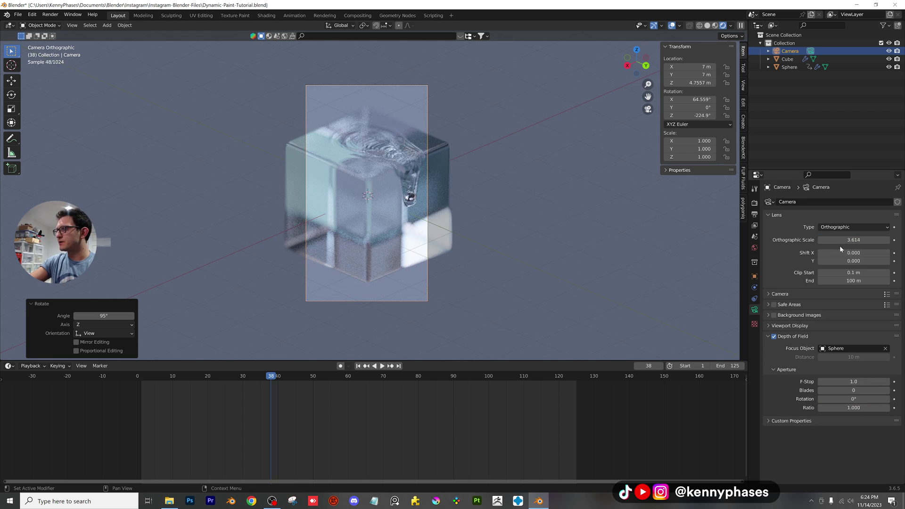
left_click_drag(854, 240, 887, 240)
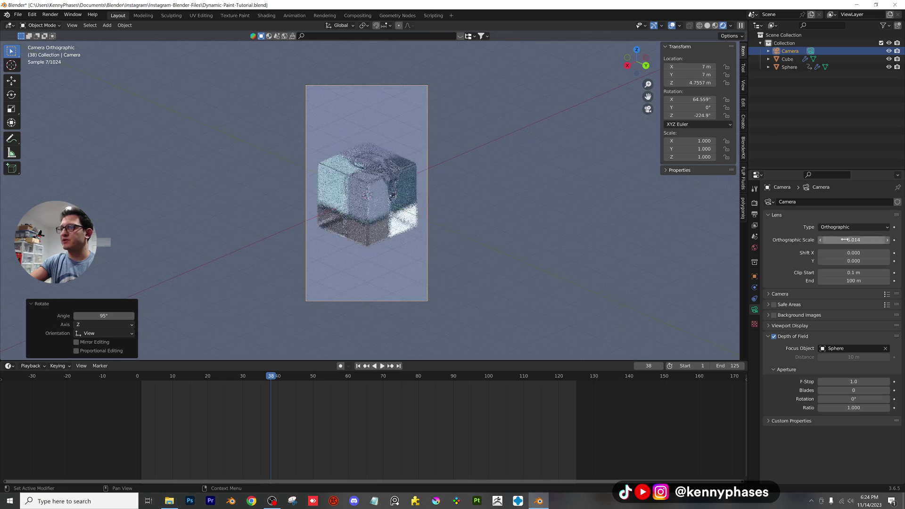
scroll(368, 174, "up", 3)
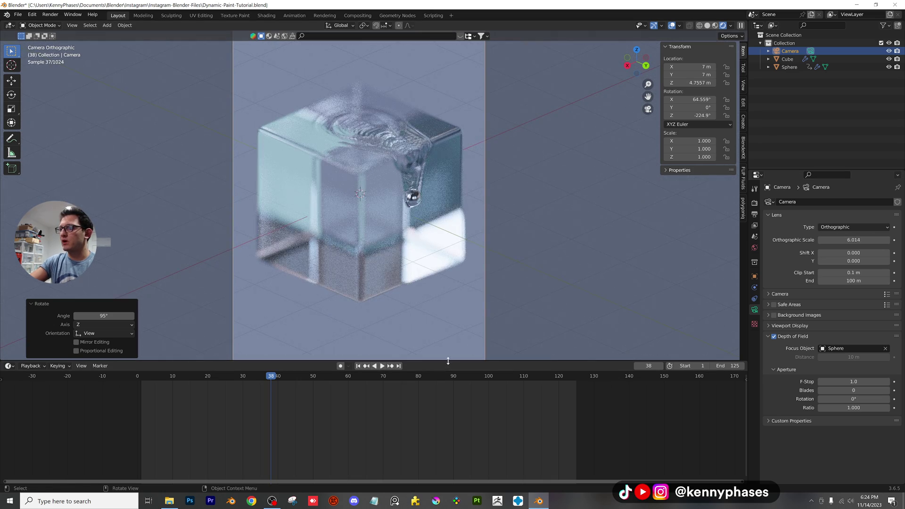
Step: Shrink the timeline area to give the 3D viewport more height, and save the file
left_click_drag(448, 361, 448, 432)
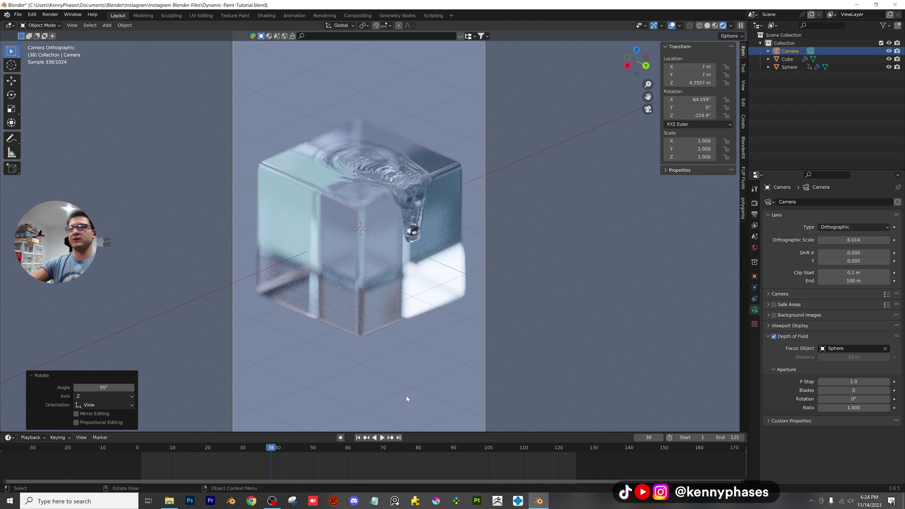
key("ctrl+s")
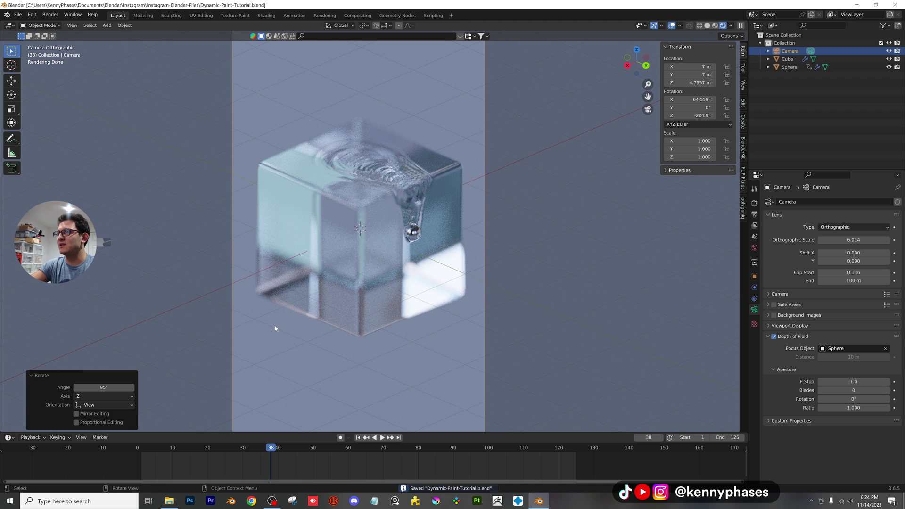
scroll(321, 341, "down", 1)
scroll(322, 341, "up", 1)
scroll(456, 122, "down", 1)
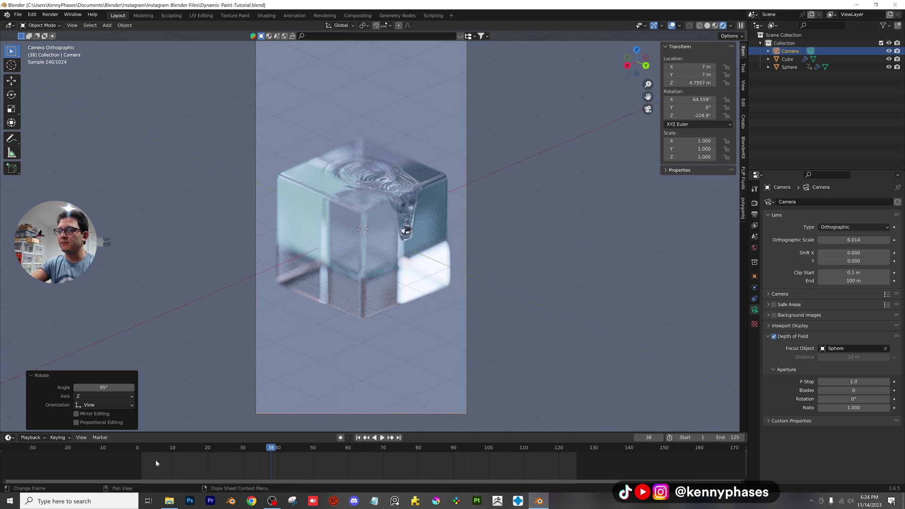
Step: Turn off the viewport display of the cube's Subdivision modifier, collapse the modifier and save the file
left_click(341, 260)
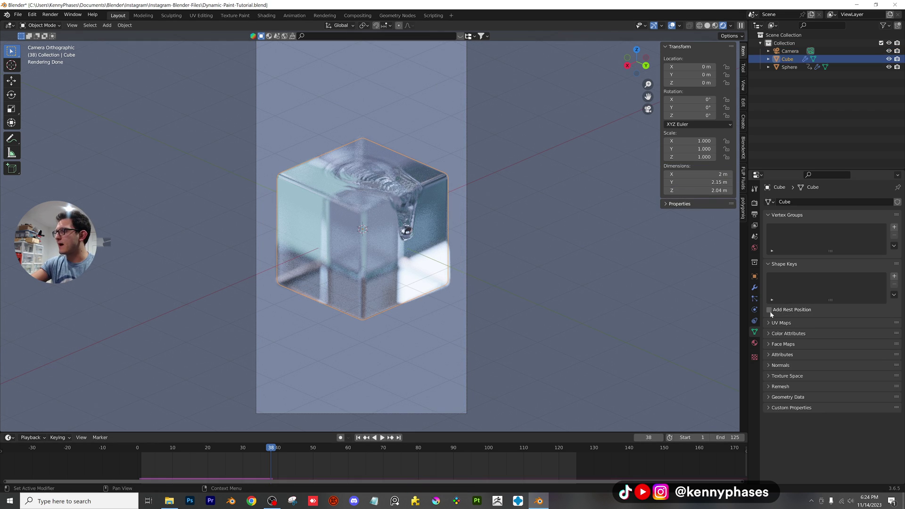
left_click(755, 287)
left_click(861, 240)
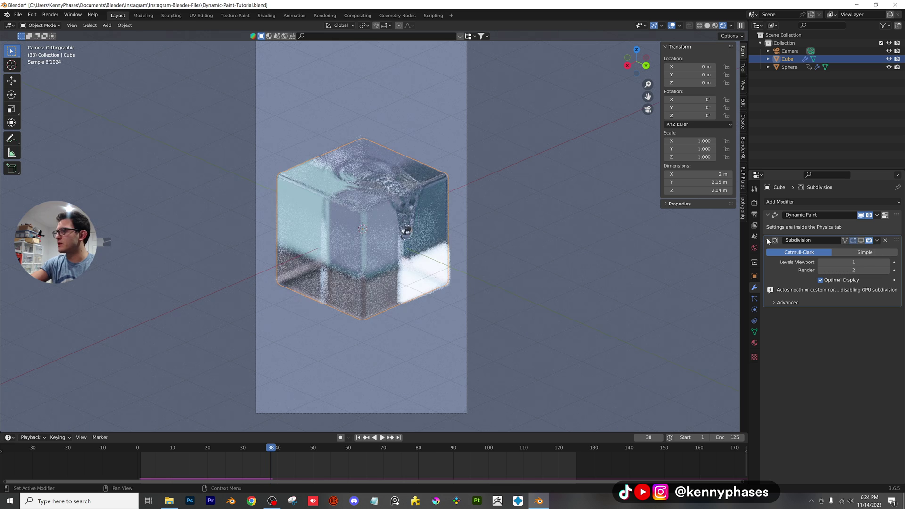
left_click(768, 240)
key("ctrl+s")
Step: Play the animation from frame 0 in rendered shading and stop it at frame 95
left_click(143, 452)
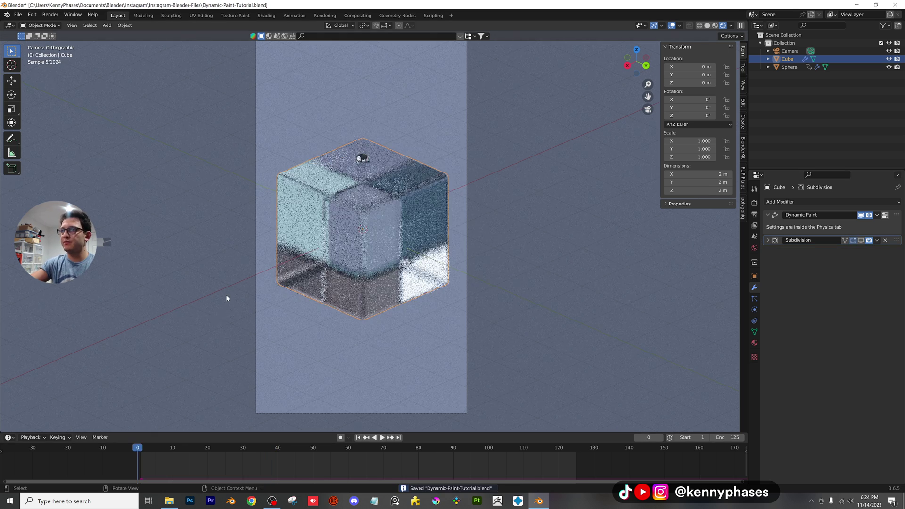
key("space")
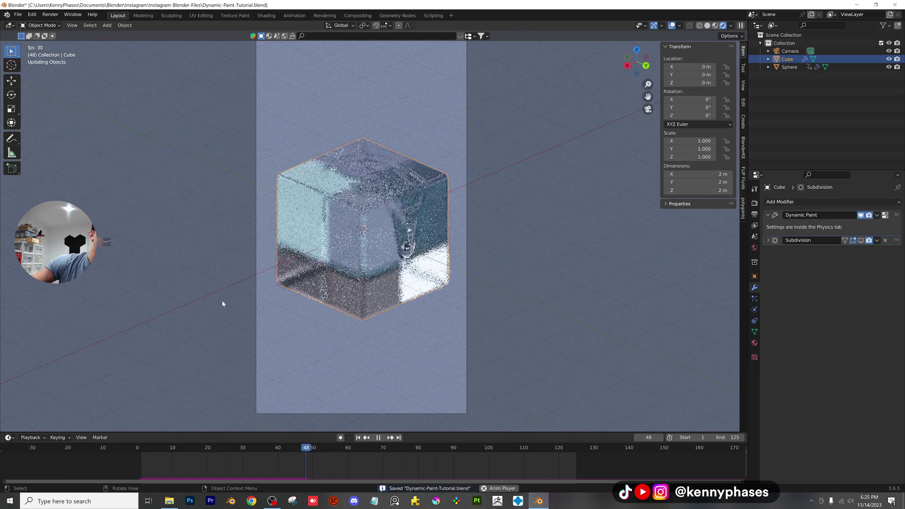
scroll(481, 243, "up", 4)
key("space")
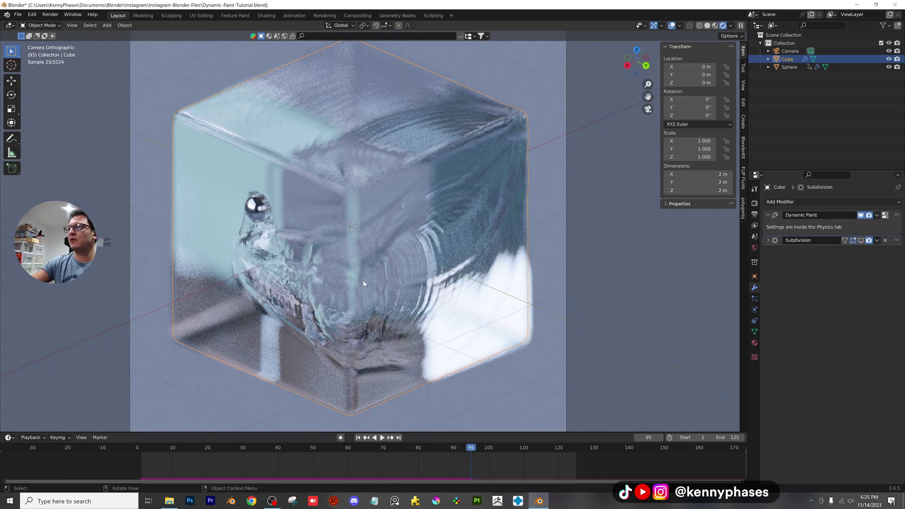
Step: Set the camera's aperture F-Stop to 2.0 to soften the depth-of-field blur
left_click(788, 51)
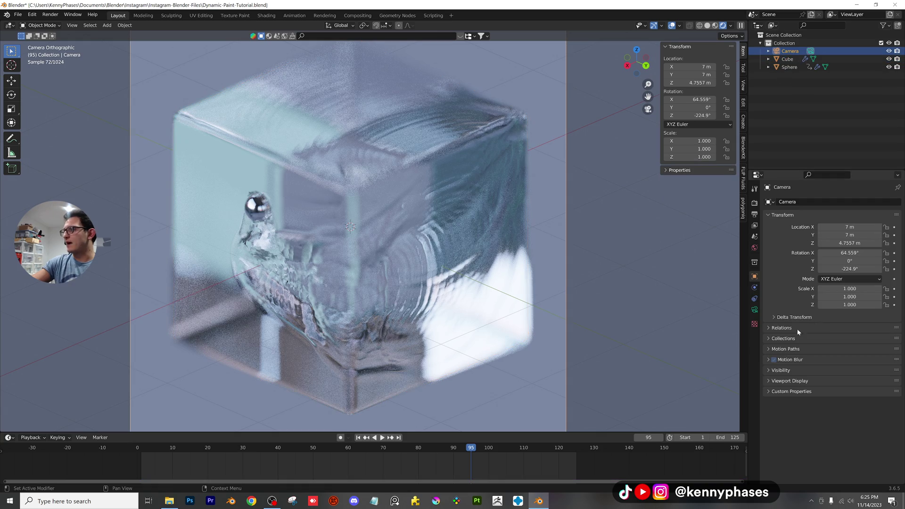
left_click(755, 310)
left_click_drag(854, 382, 867, 382)
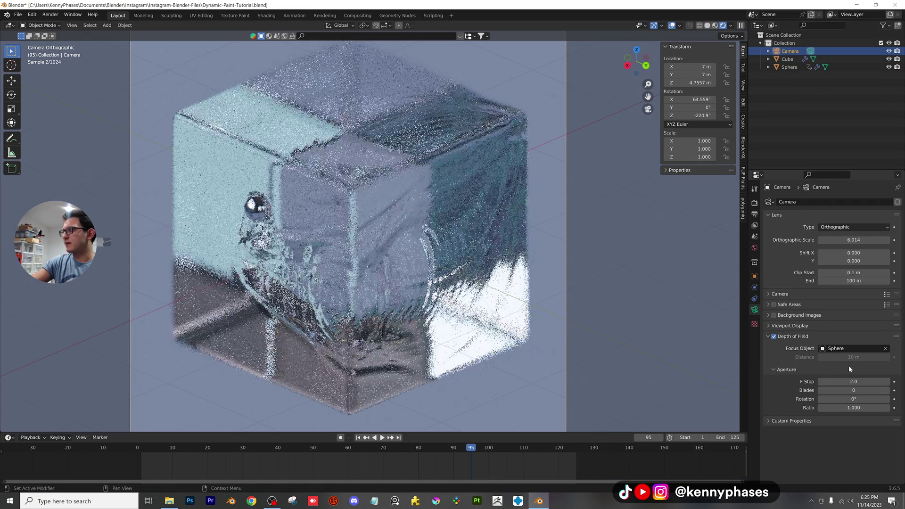
Step: Apply Shade Auto Smooth to the cube and save the file
left_click(355, 193)
right_click(355, 194)
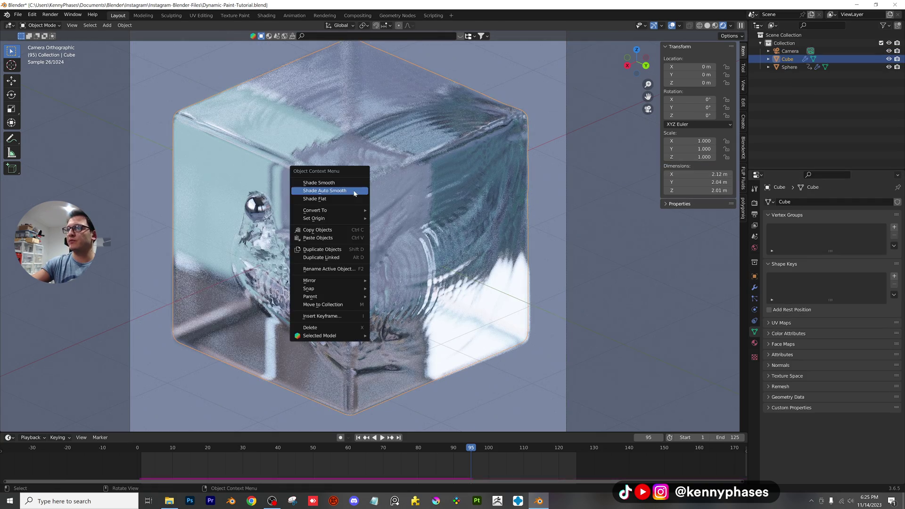
left_click(354, 187)
key("ctrl+s")
Step: Play the animation with the smoothed cube and stop it at frame 33
key("space")
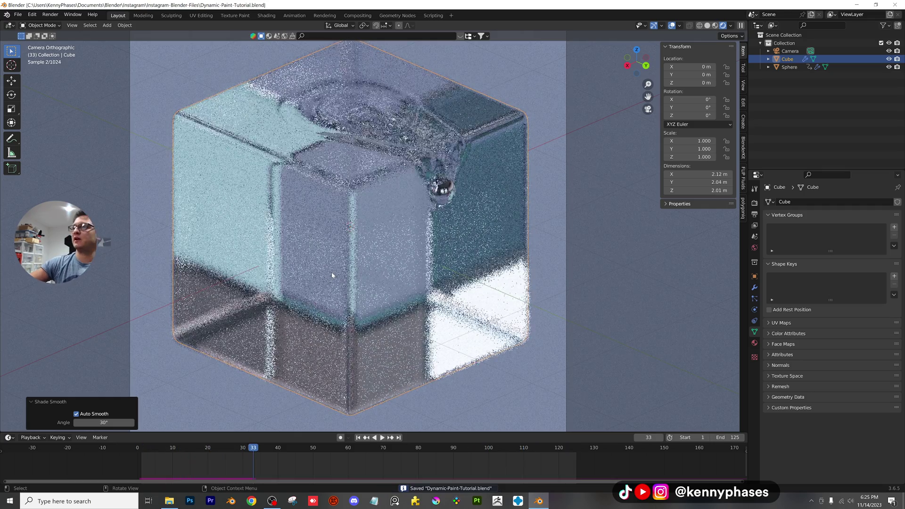
key("space")
scroll(361, 230, "down", 2)
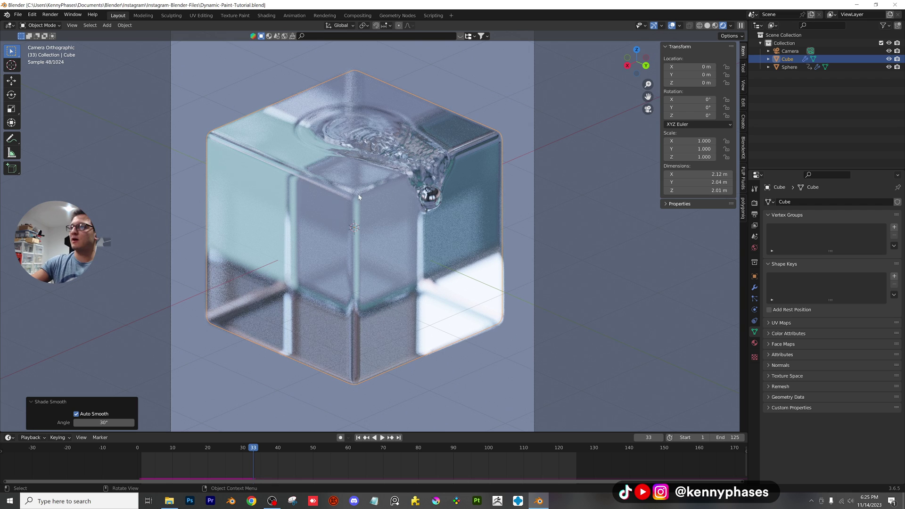
Step: Set the IOR of the cube's Glass BSDF material to 2.000 and play the animation up to frame 48
left_click(754, 344)
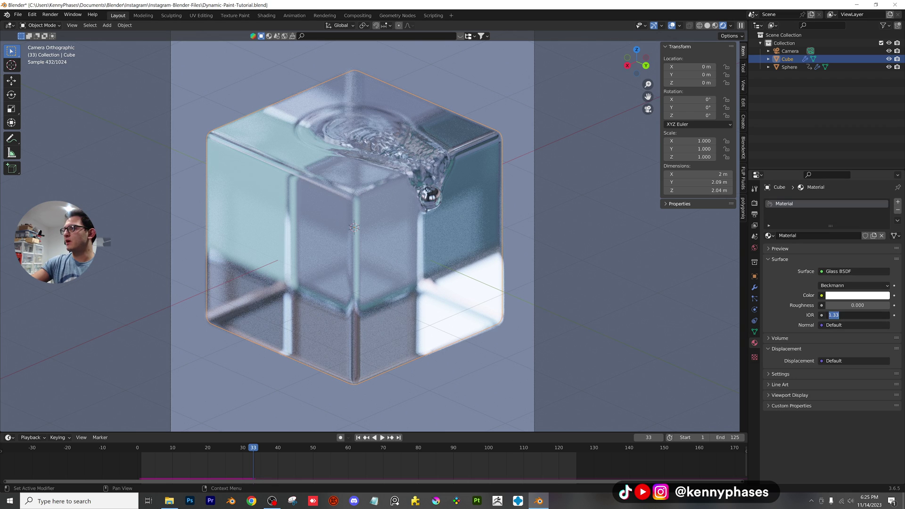
type("2")
key("Return")
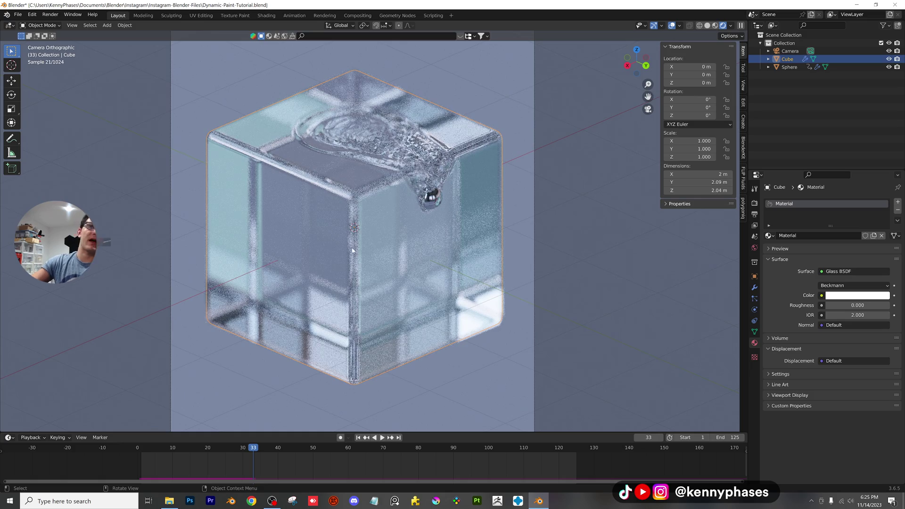
key("space")
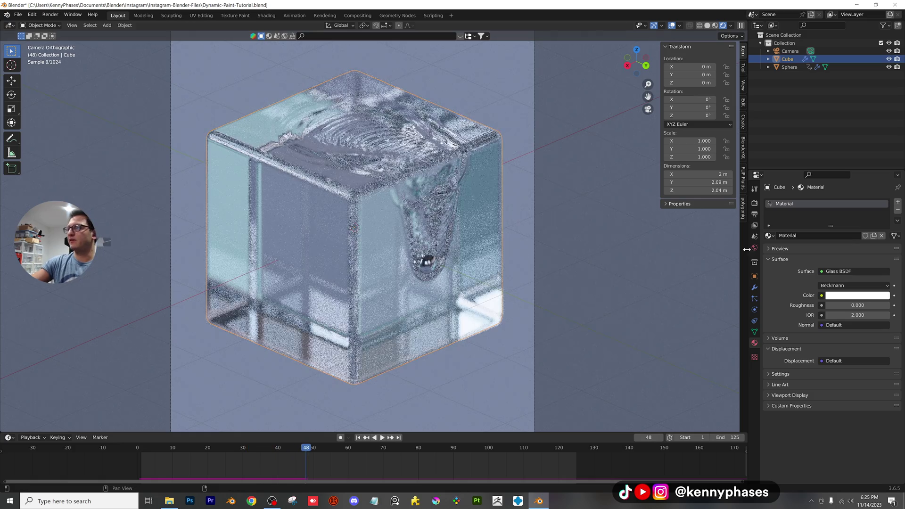
Step: Replace the world background's environment texture with large_corridor_4k.hdr
left_click(755, 247)
left_click(887, 262)
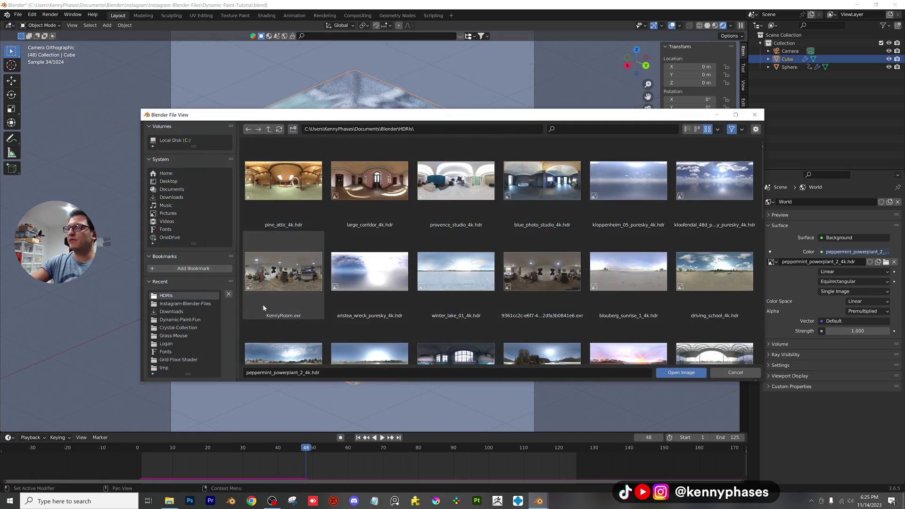
double_click(392, 185)
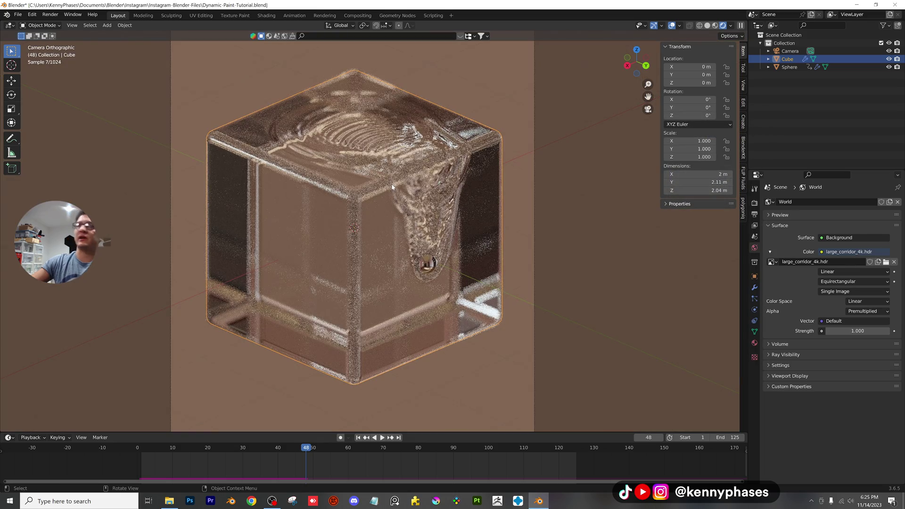
Step: Try blue_photo_studio_4k.hdr and studio.exr in turn as the world background's environment texture
left_click(886, 261)
double_click(533, 190)
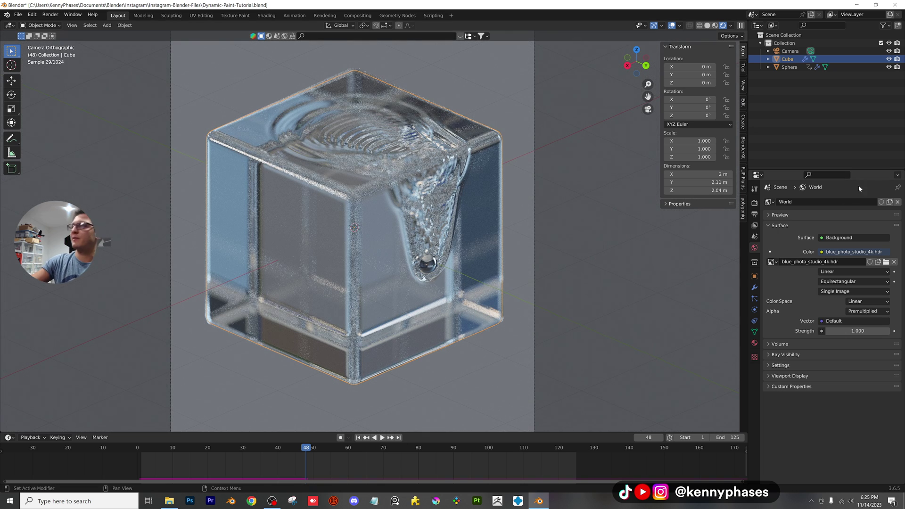
left_click(887, 262)
scroll(471, 262, "down", 5)
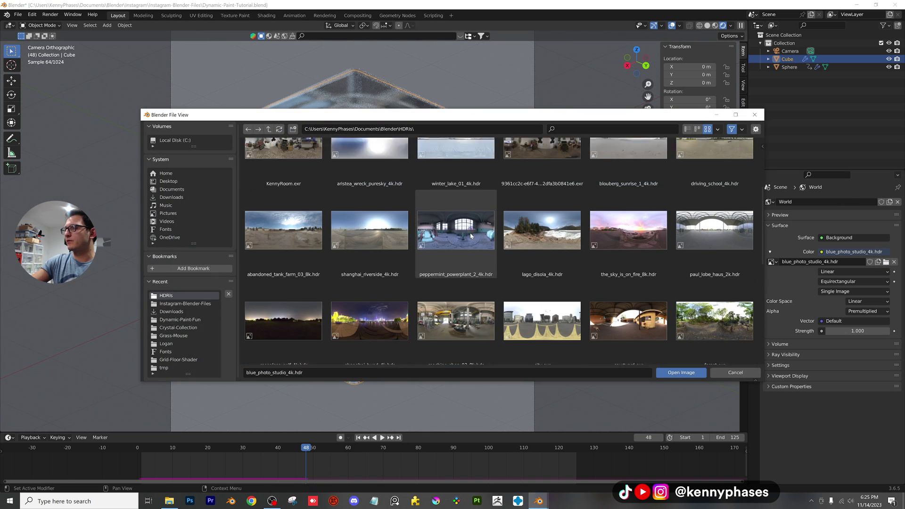
scroll(471, 261, "down", 3)
double_click(462, 254)
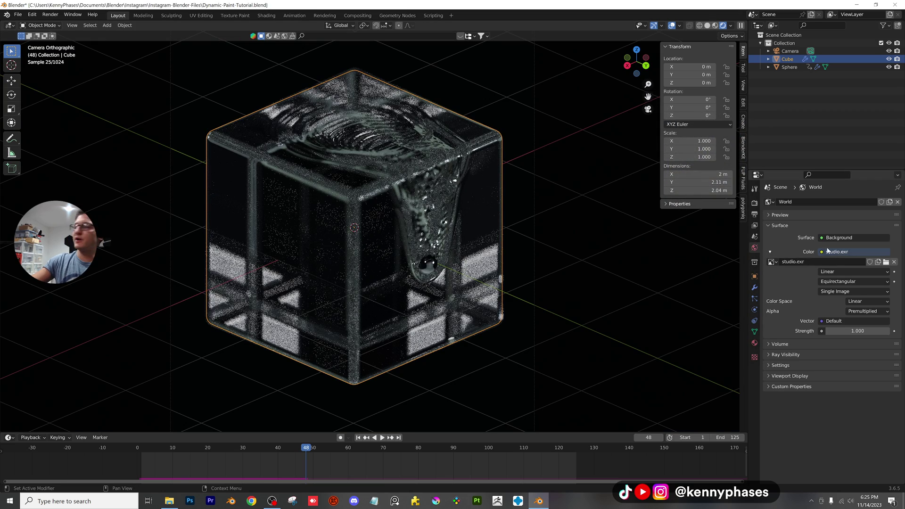
Step: Try aristea_wreck_puresky_4k.hdr as the world background's environment texture
left_click(887, 262)
scroll(547, 253, "up", 5)
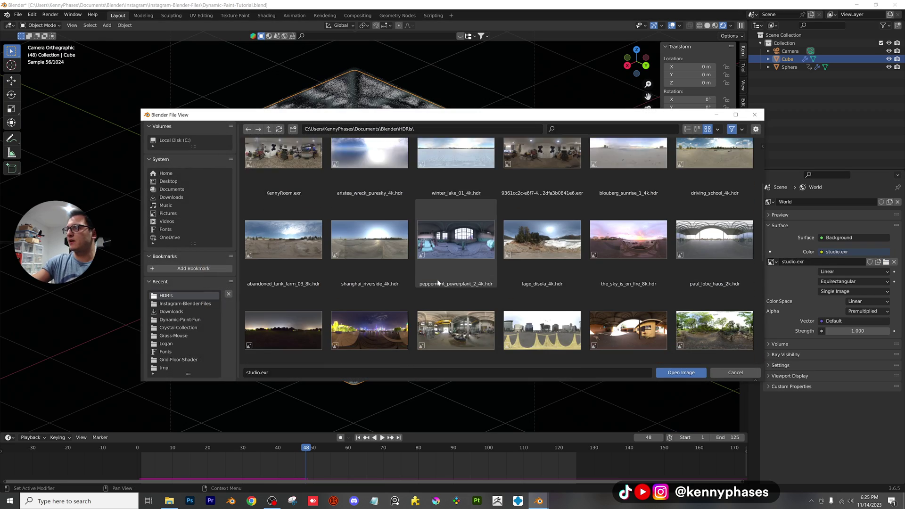
scroll(547, 254, "up", 3)
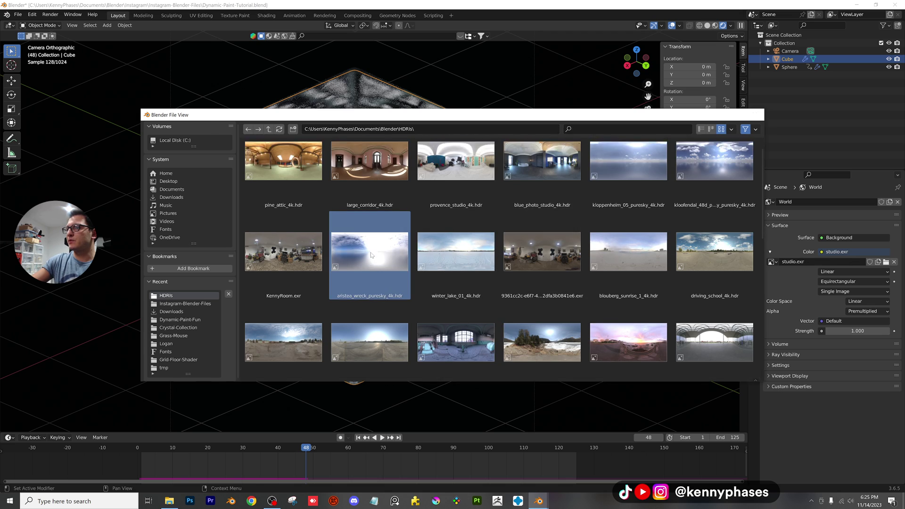
double_click(369, 245)
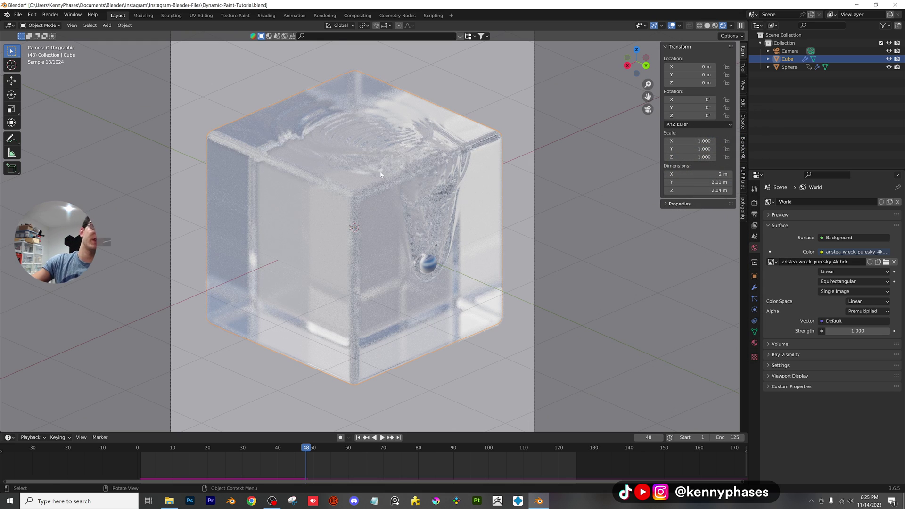
Step: Try kloofendal_48d_partly_cloudy_puresky_4k.hdr as the world's environment texture, inspect the glass cube up close and return to the camera view
left_click(885, 263)
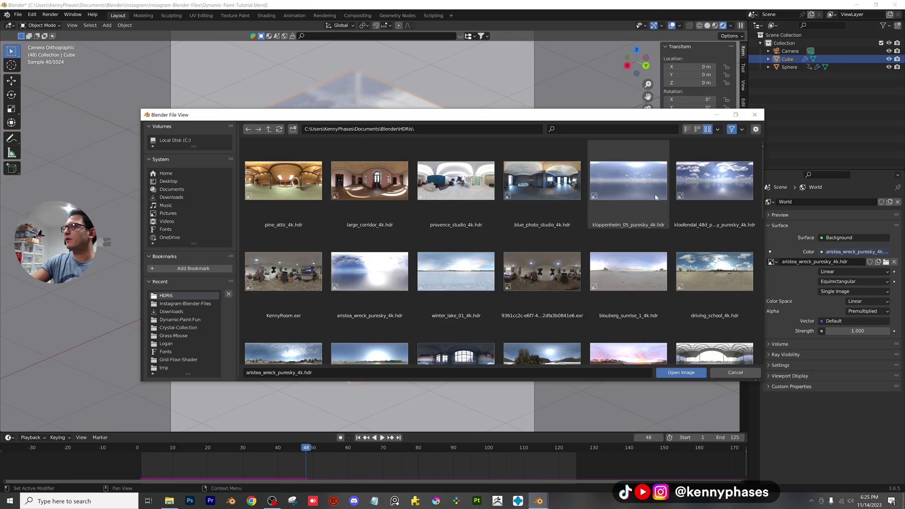
double_click(715, 182)
middle_click_drag(529, 187, 378, 244)
scroll(379, 244, "up", 5)
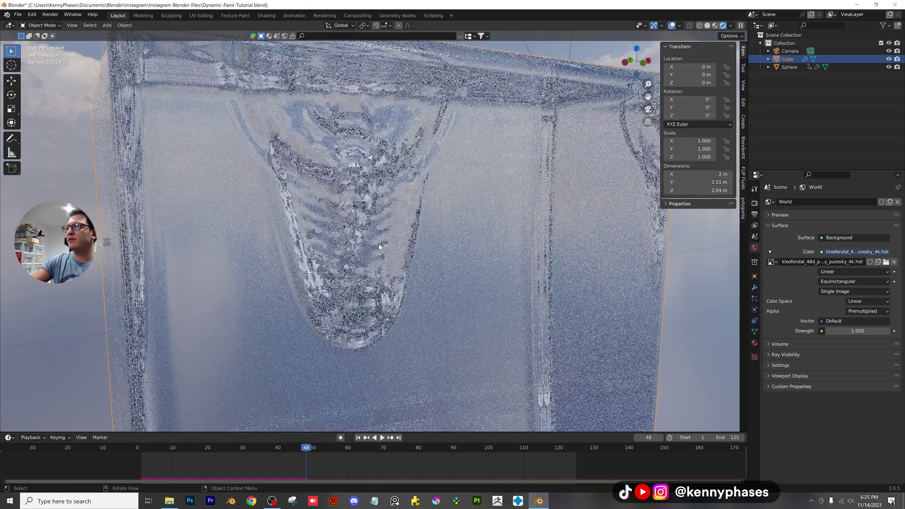
scroll(379, 245, "down", 5)
left_click(648, 109)
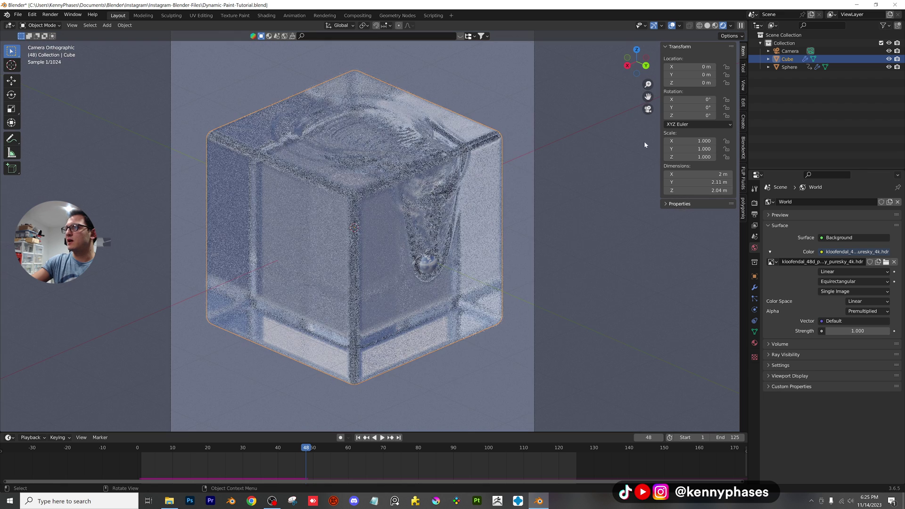
Step: Try sunrise.exr as the world background's environment texture
left_click(887, 262)
scroll(690, 266, "down", 3)
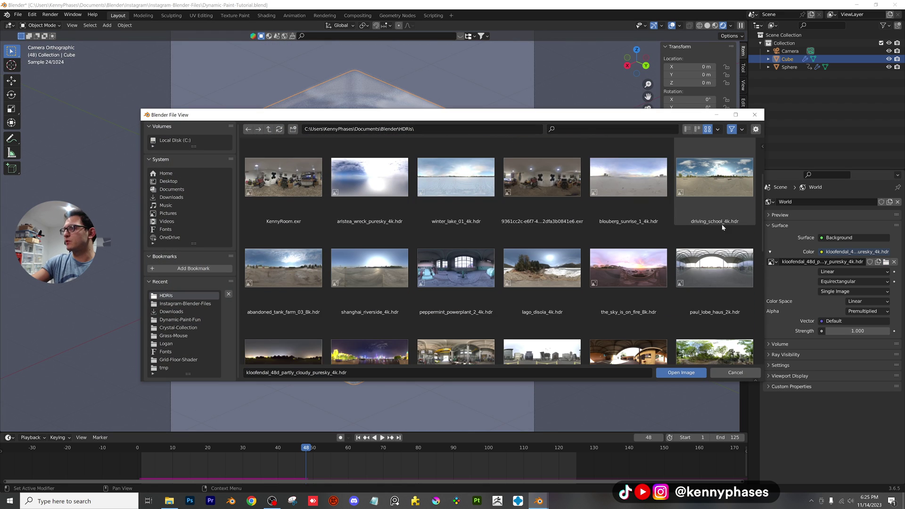
scroll(722, 225, "down", 10)
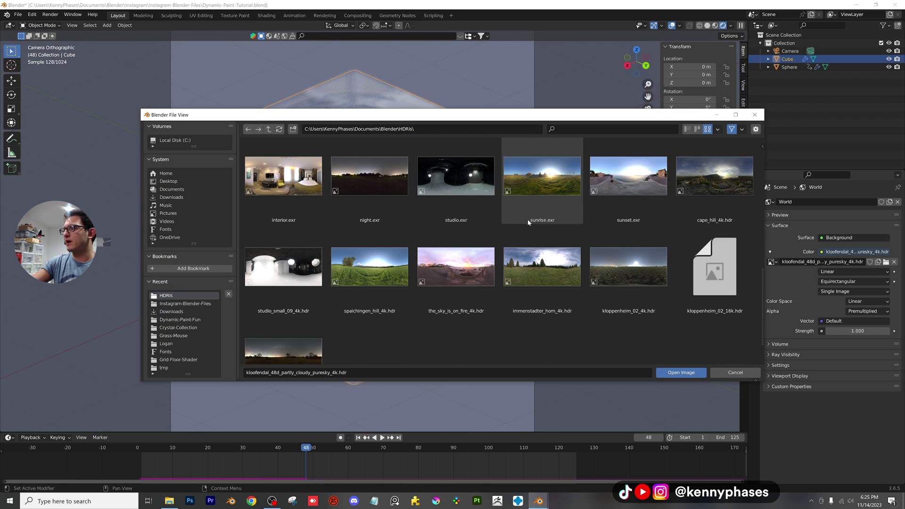
scroll(527, 219, "up", 2)
double_click(562, 218)
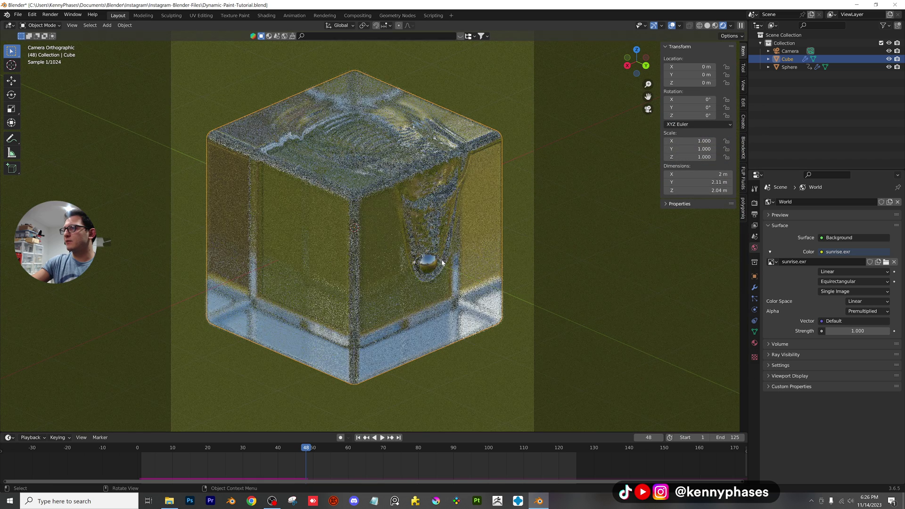
Step: Load blue_photo_studio_4k.hdr as the world background's environment texture and save the file
left_click(886, 263)
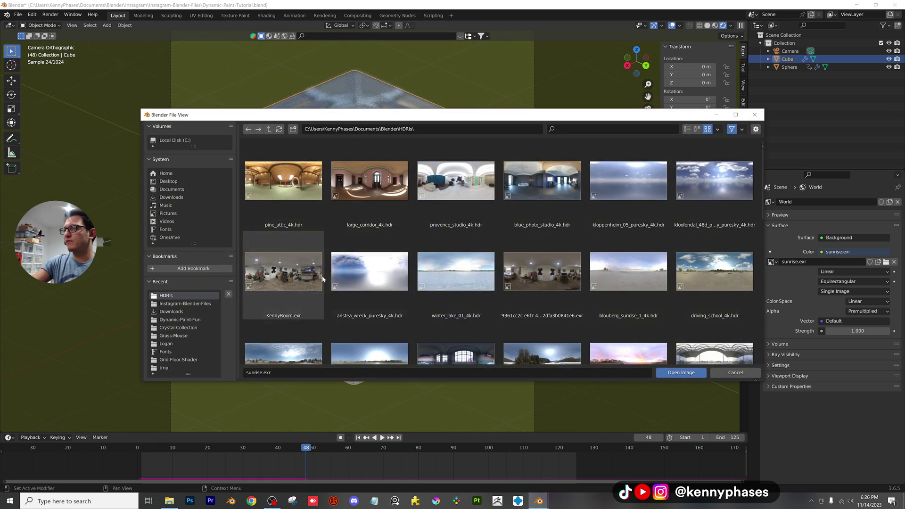
scroll(480, 281, "down", 2)
scroll(483, 286, "up", 2)
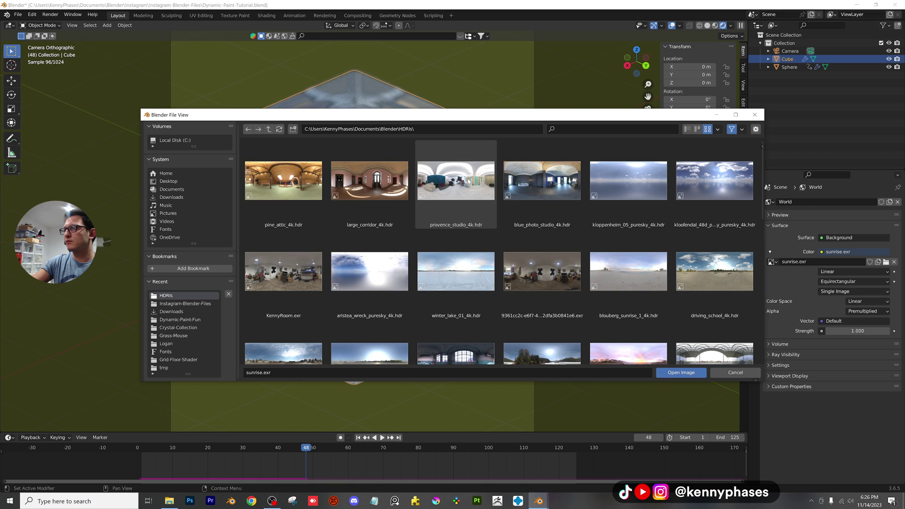
double_click(542, 184)
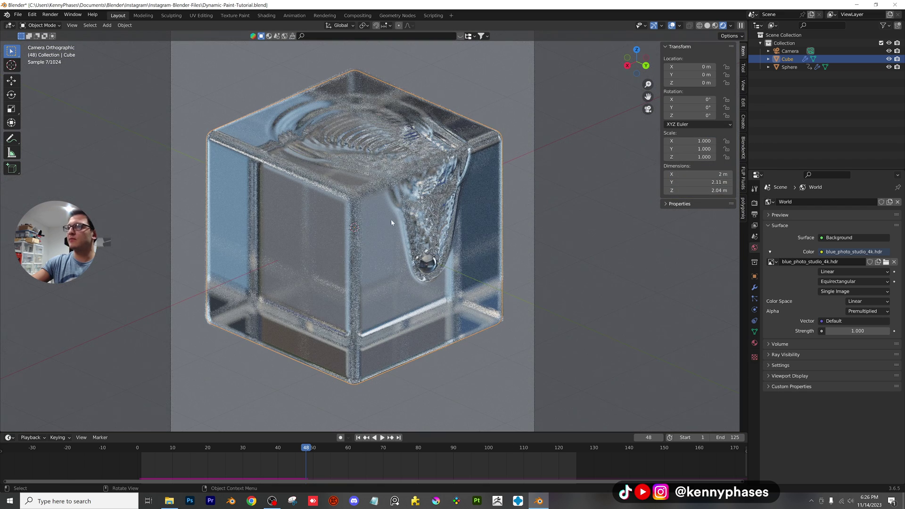
key("ctrl+s")
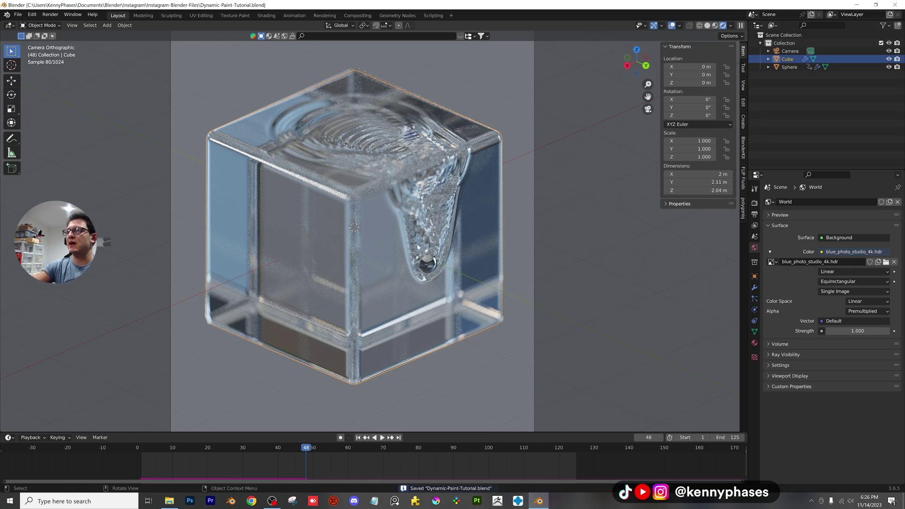
Step: Play a stretch of the ripple animation, scrub back to frame 18 and stop there to examine the glass cube
scroll(363, 204, "down", 1)
middle_click_drag(363, 203, 391, 203, "shift")
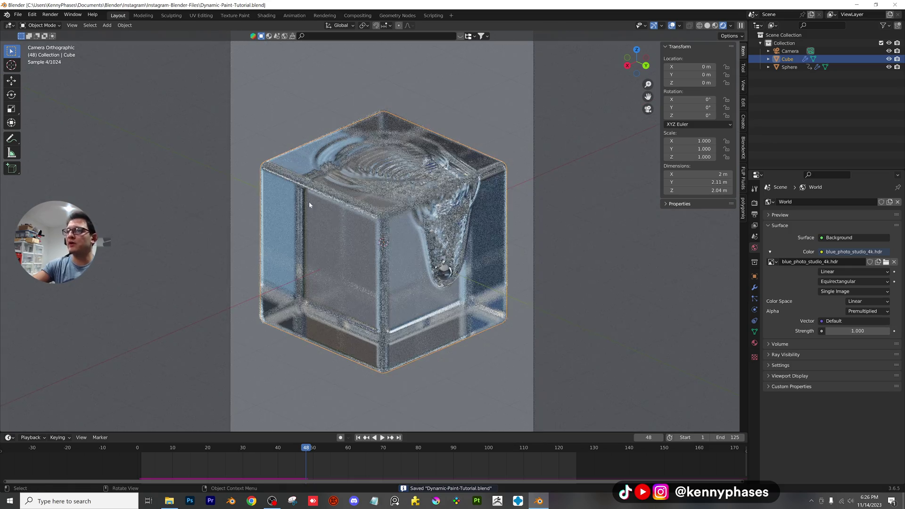
scroll(473, 169, "up", 3)
scroll(473, 169, "down", 2)
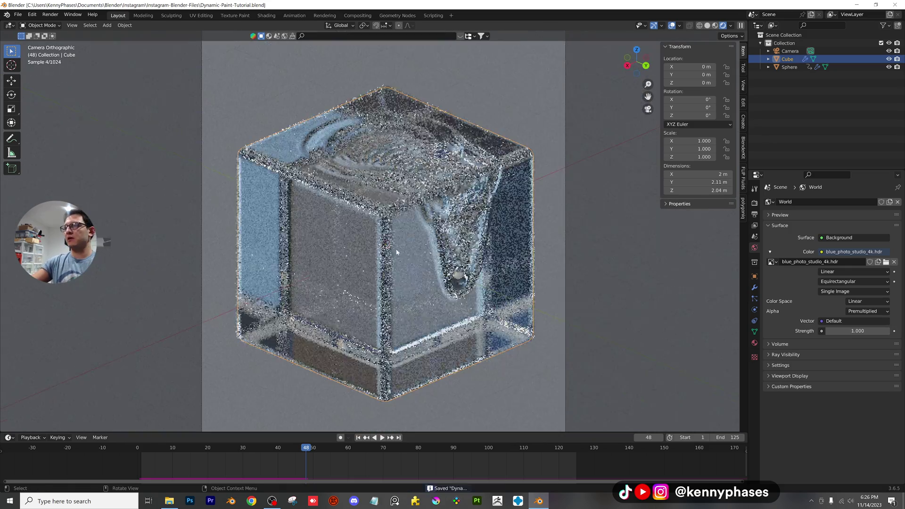
left_click(235, 450)
key("space")
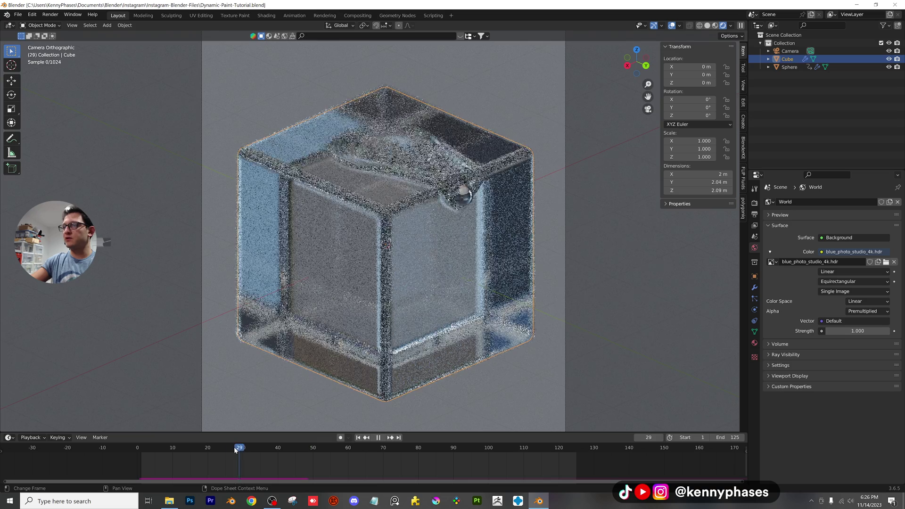
left_click_drag(234, 450, 199, 451)
key("space")
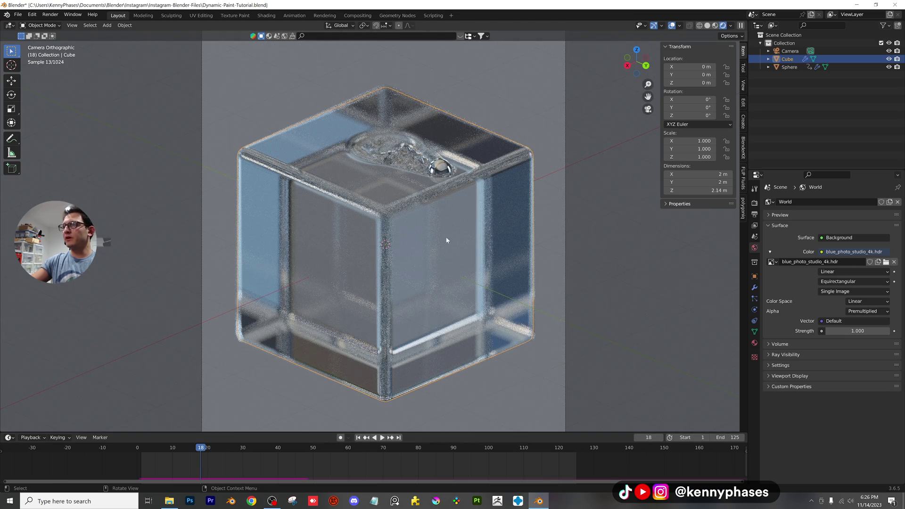
scroll(454, 176, "up", 1)
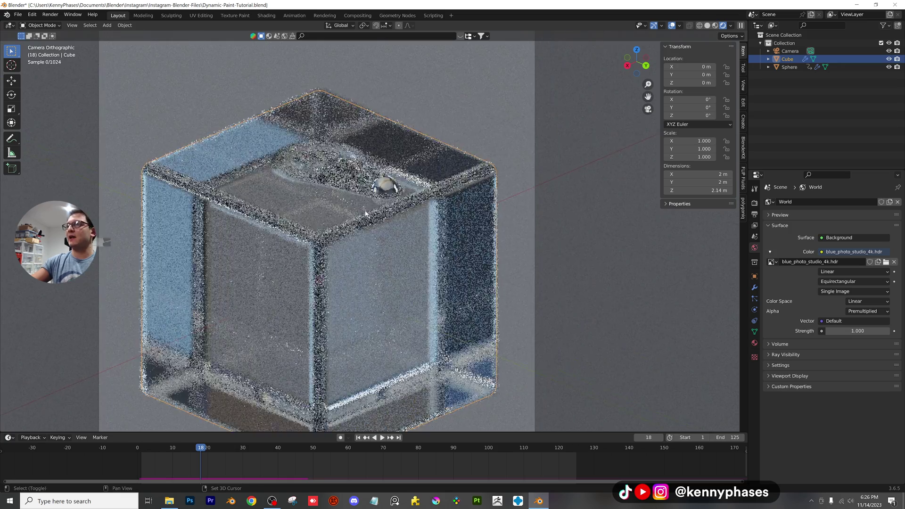
scroll(472, 188, "down", 3)
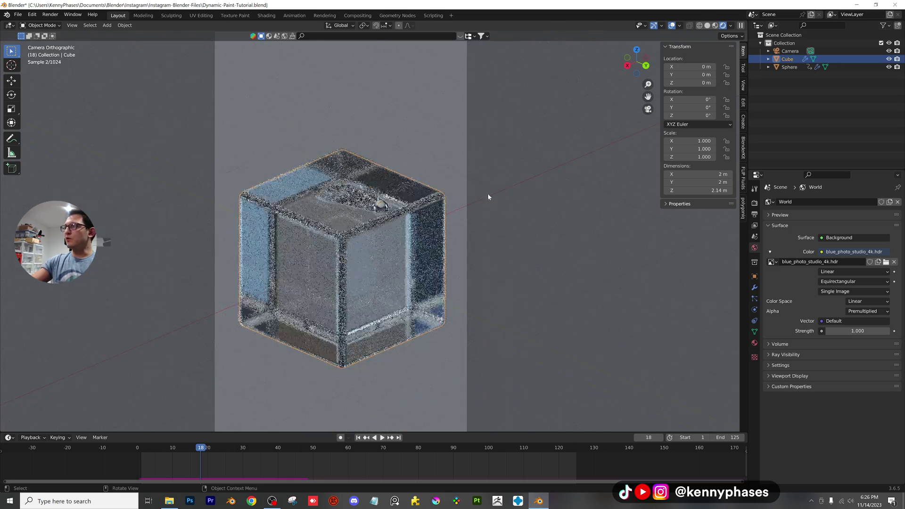
Step: Add a Copy Location constraint to the camera, limited to the Z axis, with the Sphere as its target
left_click(790, 51)
scroll(708, 213, "down", 2)
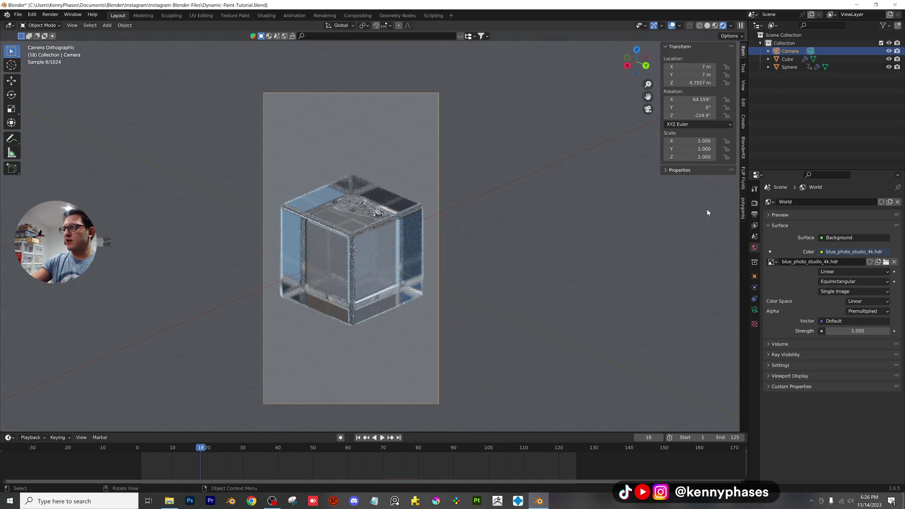
left_click(755, 310)
left_click(754, 299)
left_click(796, 203)
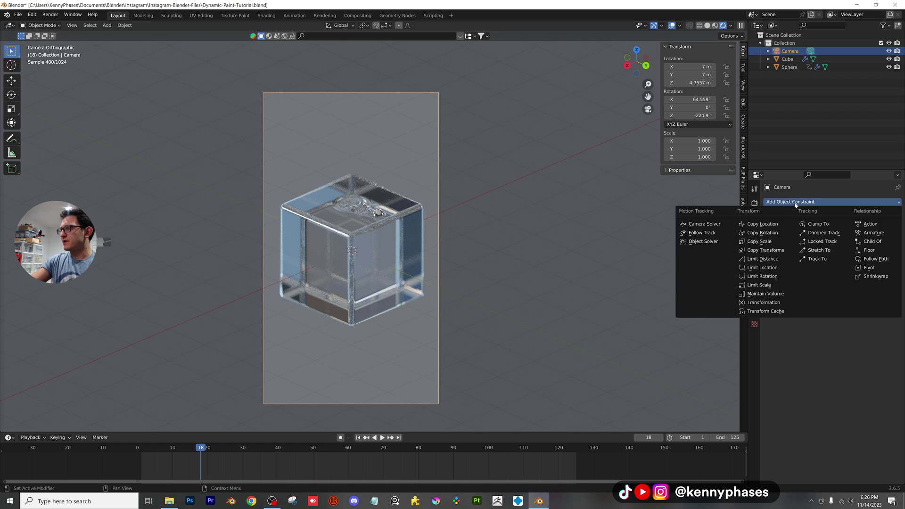
left_click(776, 225)
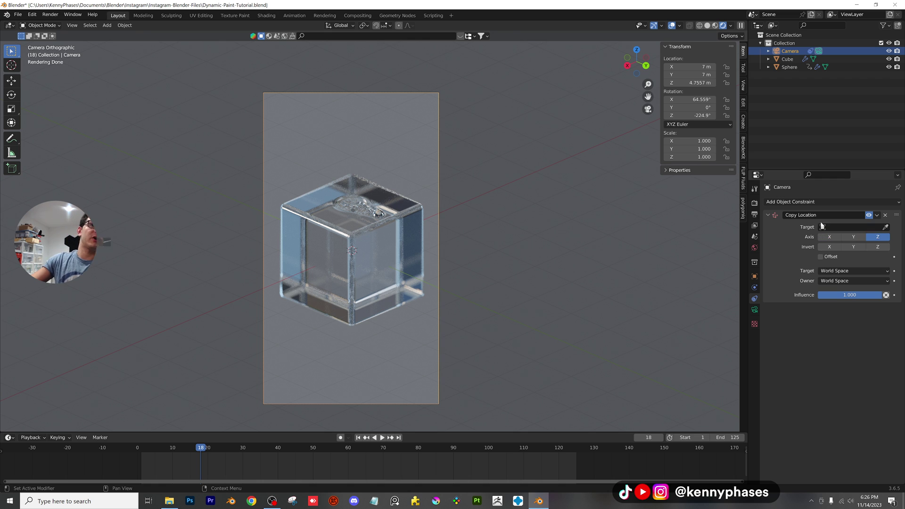
left_click(380, 211)
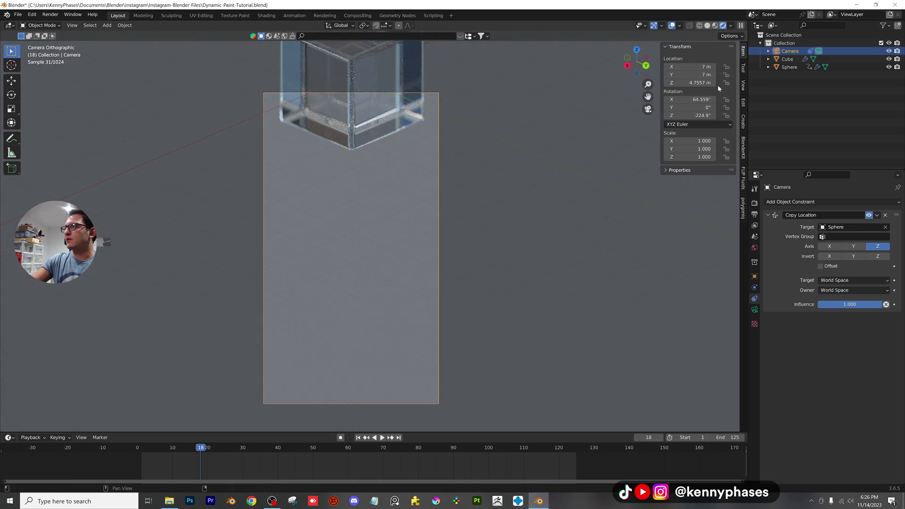
Step: Enable Offset on the camera's Copy Location constraint and set the camera's orthographic scale to 3.014
mouse_move(703, 100)
left_mouse_down()
mouse_move(731, 100)
mouse_move(707, 110)
left_mouse_up()
key("ctrl+z")
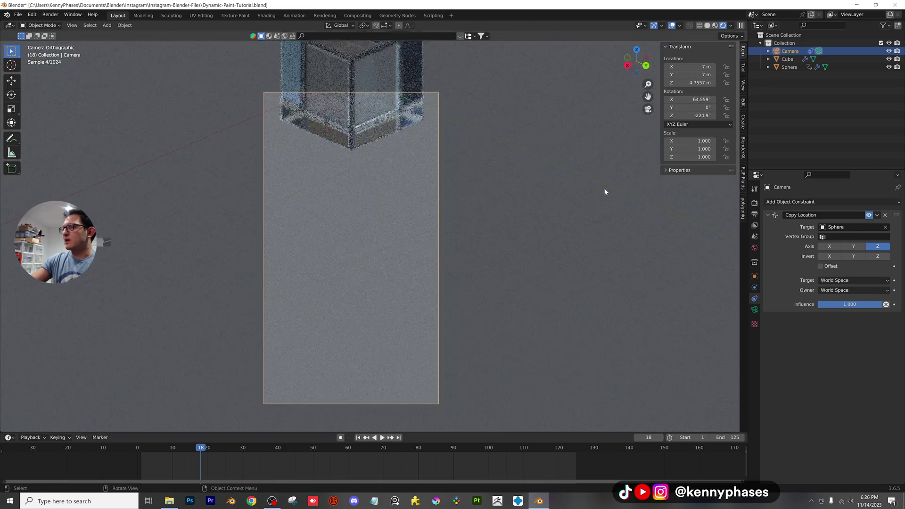
left_click(842, 265)
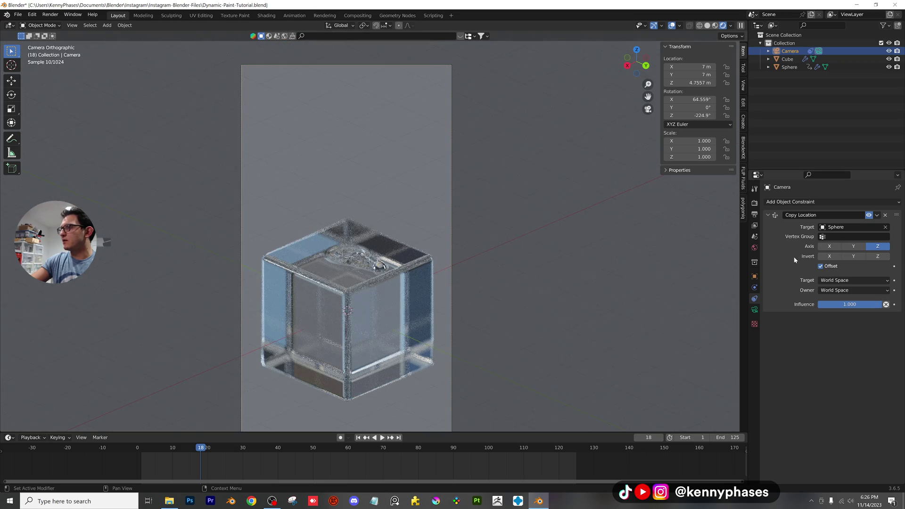
left_click(755, 309)
mouse_move(873, 240)
left_mouse_down()
mouse_move(854, 240)
mouse_move(863, 240)
left_mouse_up()
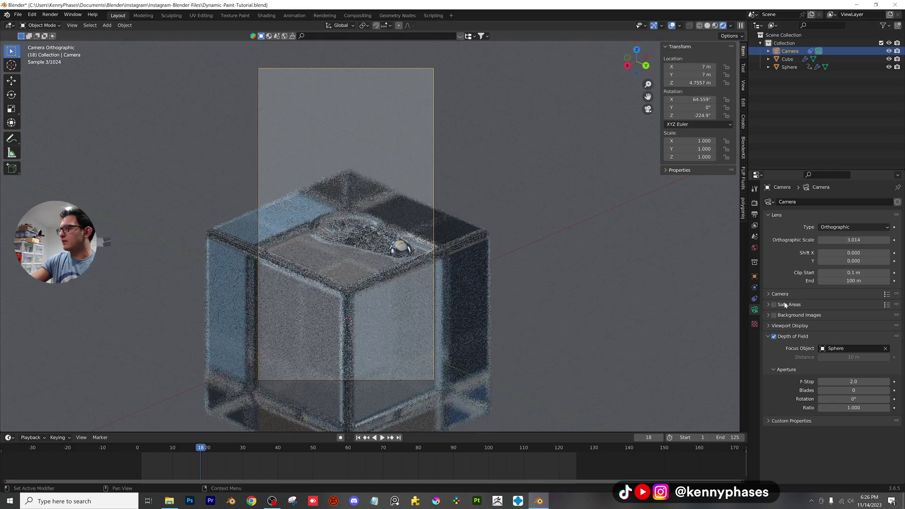
Step: Set the Copy Location influence to 0.810, enable its X and Y axes, and preview the camera motion, stopping at frame 5
left_click(754, 298)
left_click_drag(850, 305, 838, 304)
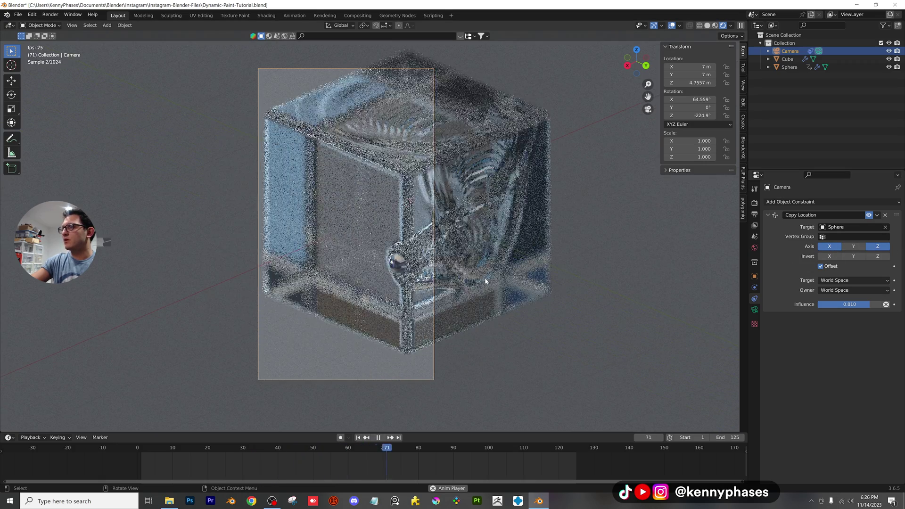
key("space")
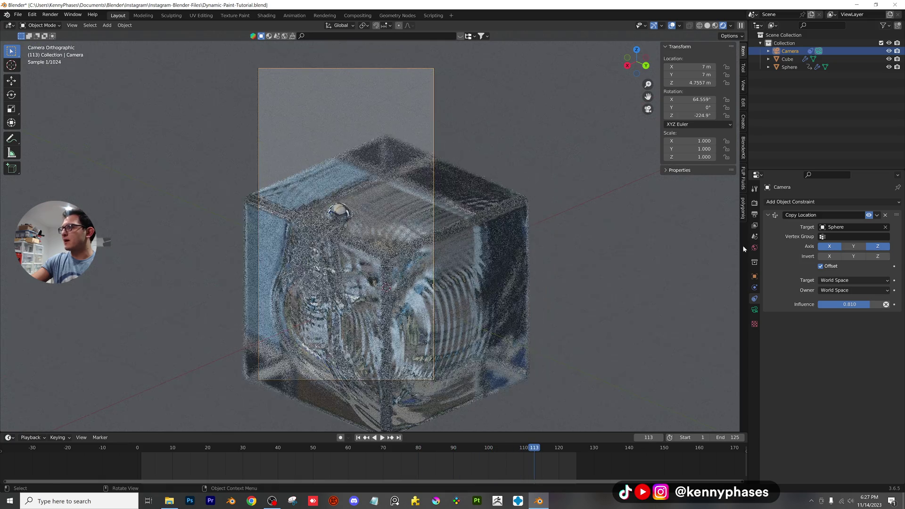
key("space")
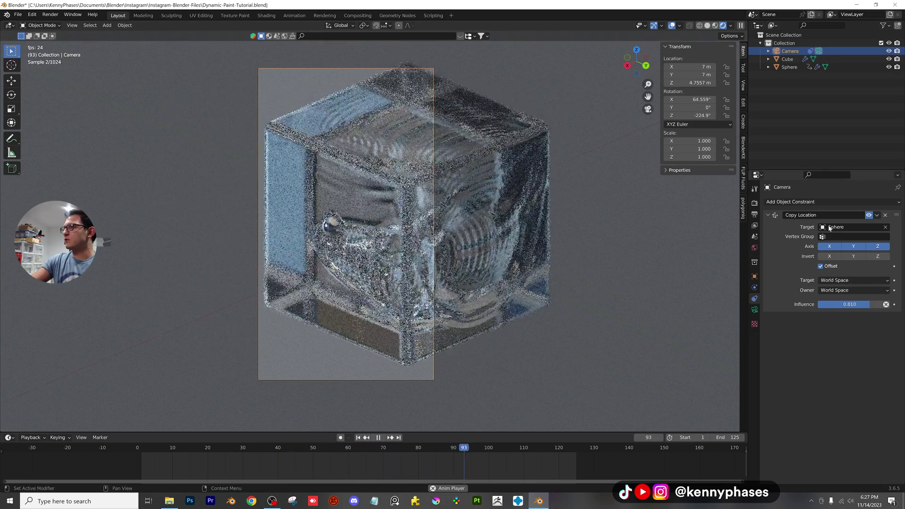
key("space")
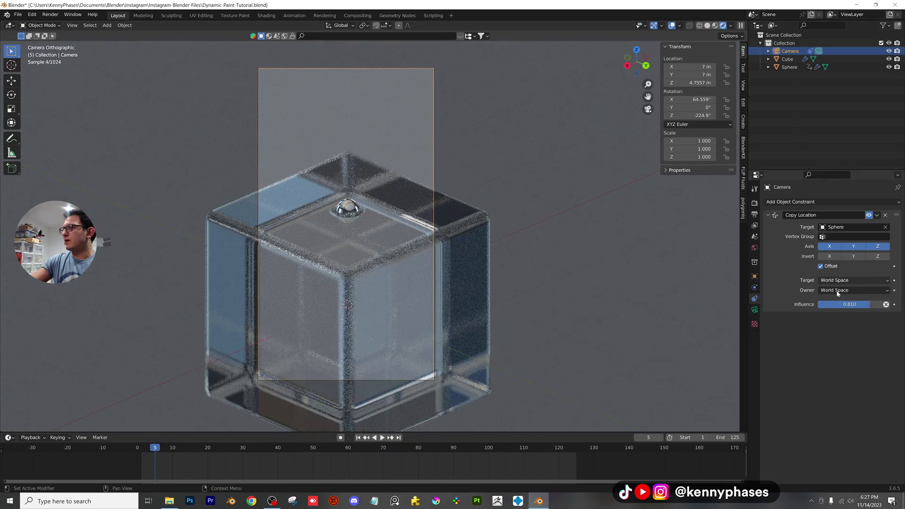
Step: Set the camera's passepartout opacity to 1.000 and play the animation
left_click(755, 310)
left_click(801, 327)
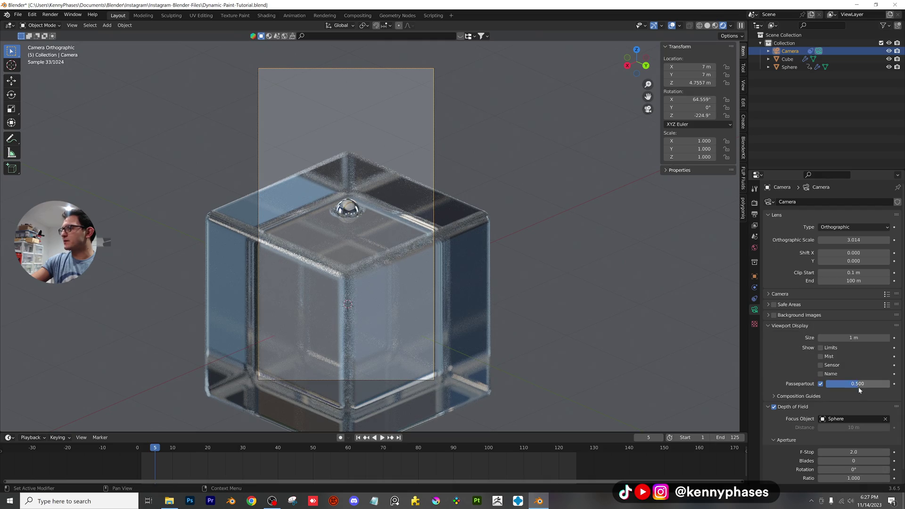
left_click_drag(858, 384, 889, 384)
scroll(347, 317, "up", 1)
key("space")
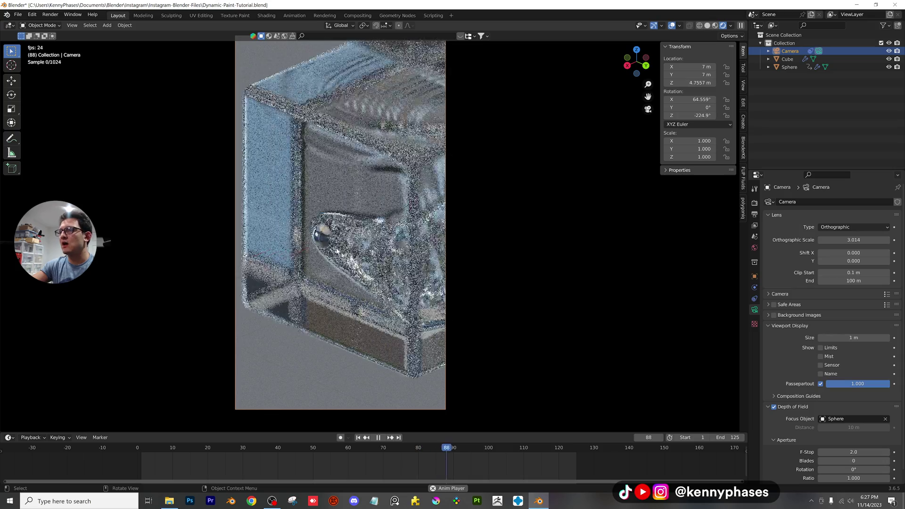
Step: Stop the playback at frame 107 and save the file
key("space")
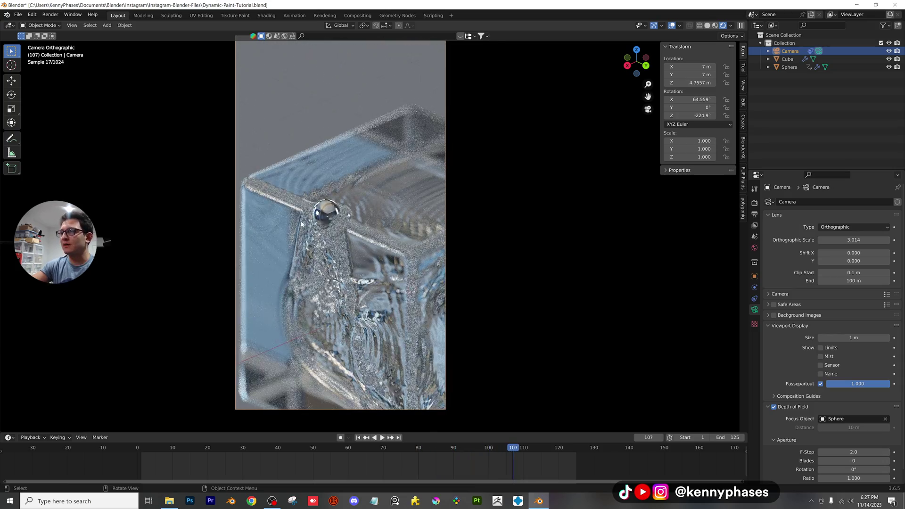
scroll(301, 225, "up", 5)
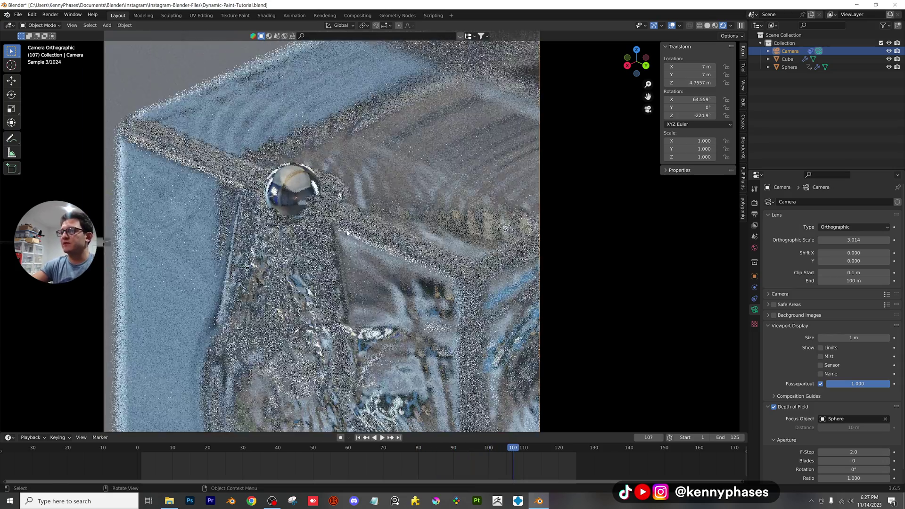
key("ctrl+s")
scroll(322, 236, "down", 2)
Step: Try pine_attic_4k.hdr and large_corridor_4k.hdr one after the other as the world's environment image
left_click(755, 248)
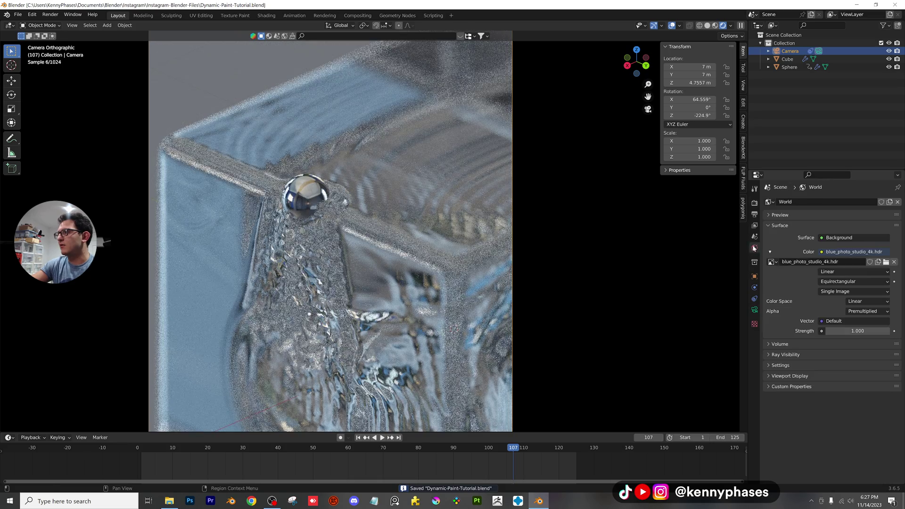
left_click(886, 262)
left_click(297, 191)
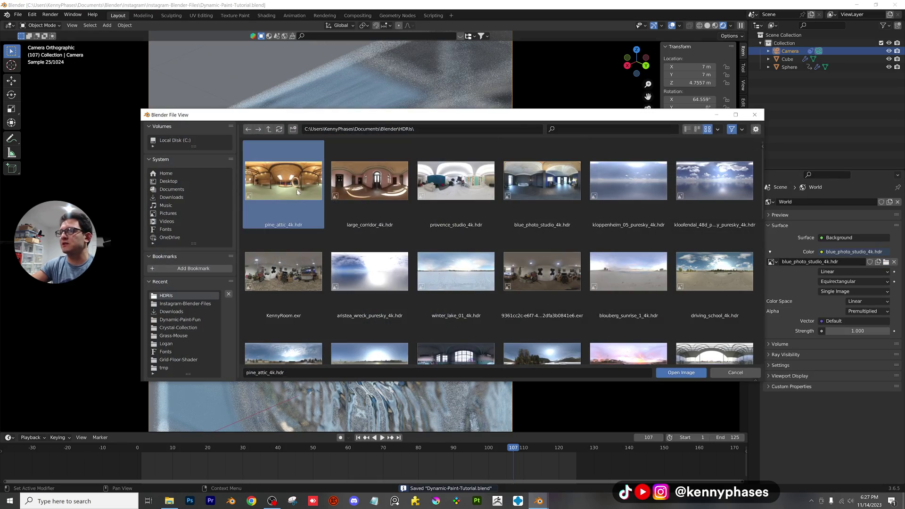
double_click(297, 191)
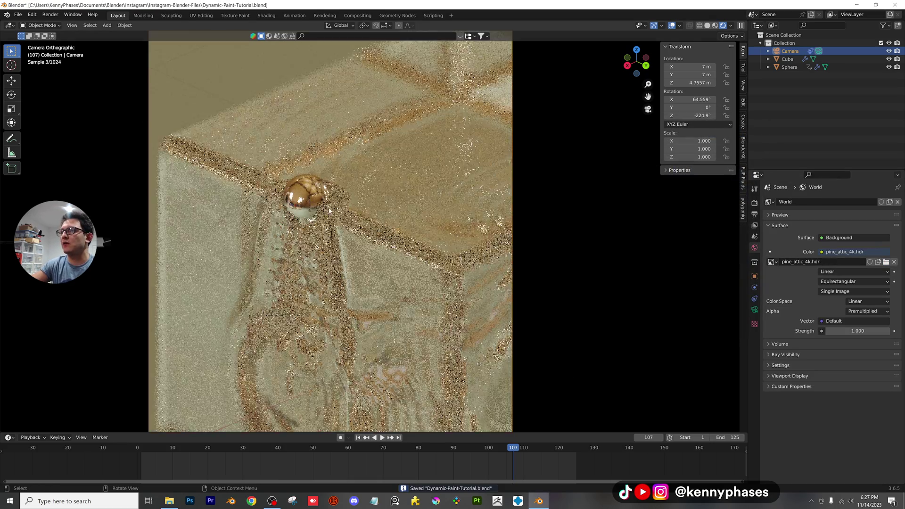
left_click(886, 262)
left_click(370, 181)
double_click(369, 182)
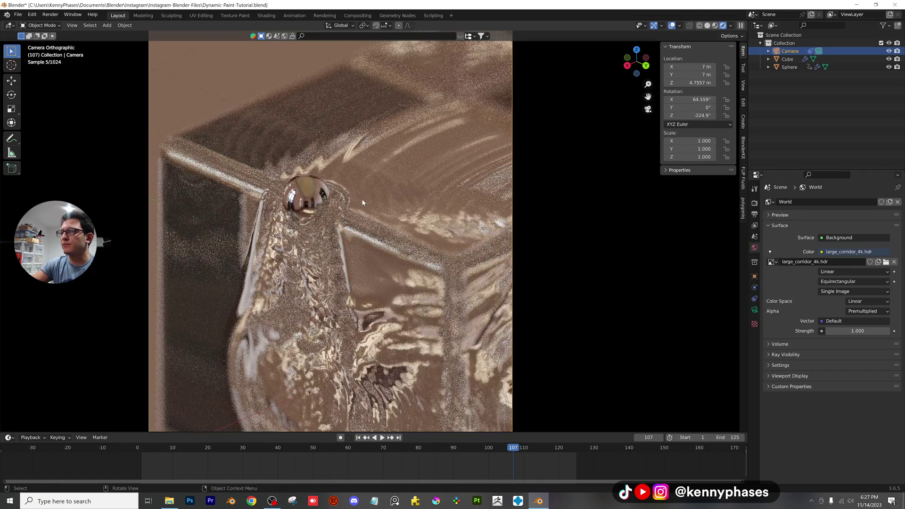
Step: Disable the camera's Copy Location constraint and set its orthographic scale to 5.014 so the whole cube is framed
left_click(754, 309)
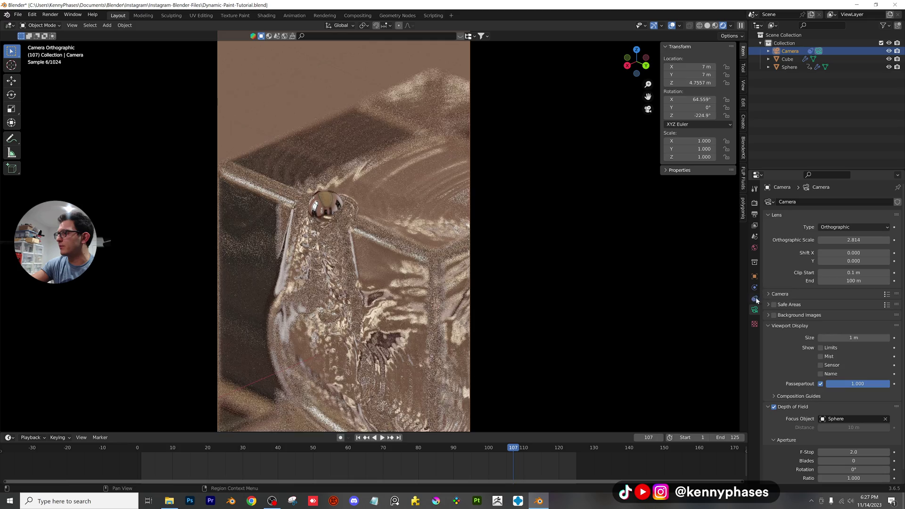
left_click(755, 298)
left_click(870, 215)
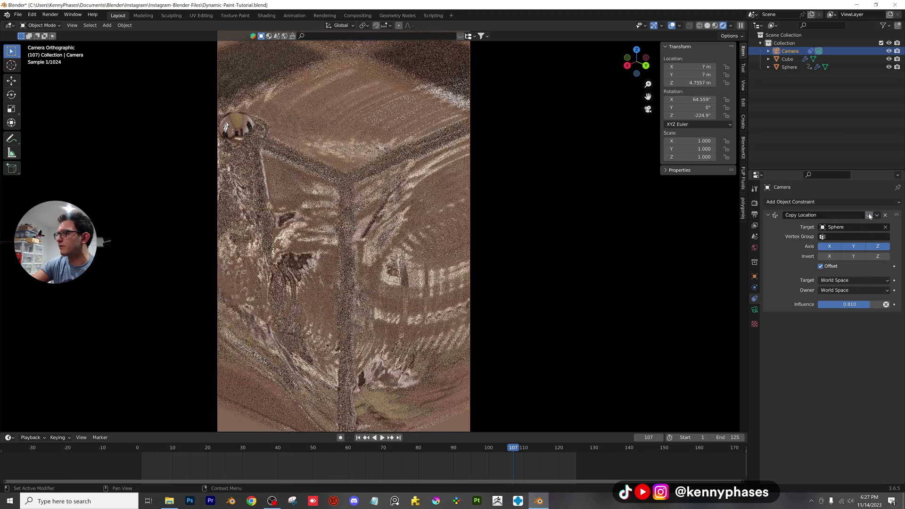
left_click(755, 310)
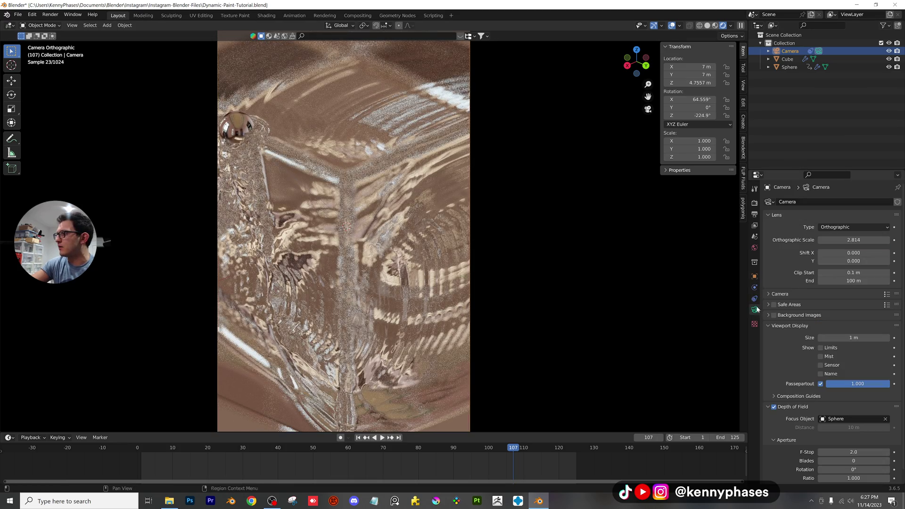
left_click_drag(854, 240, 877, 240)
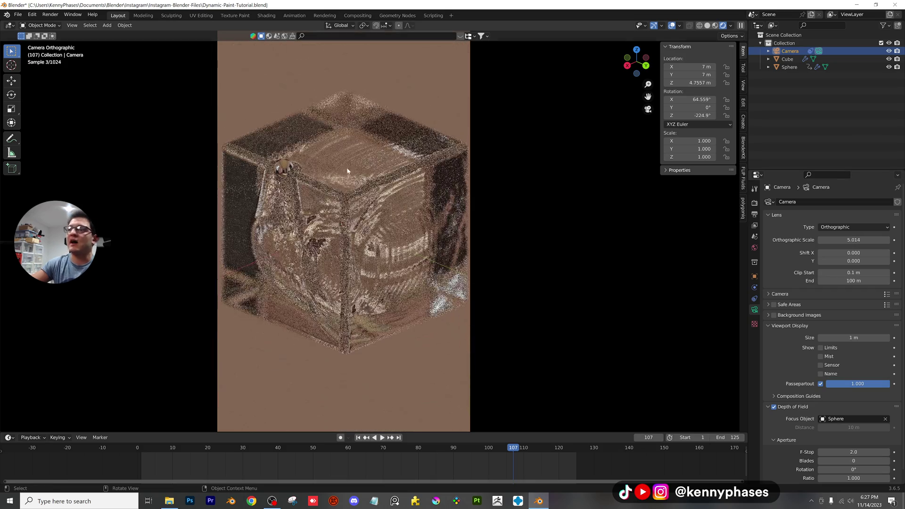
Step: Load blue_photo_studio_4k.hdr as the world's environment image
left_click(755, 248)
left_click(886, 262)
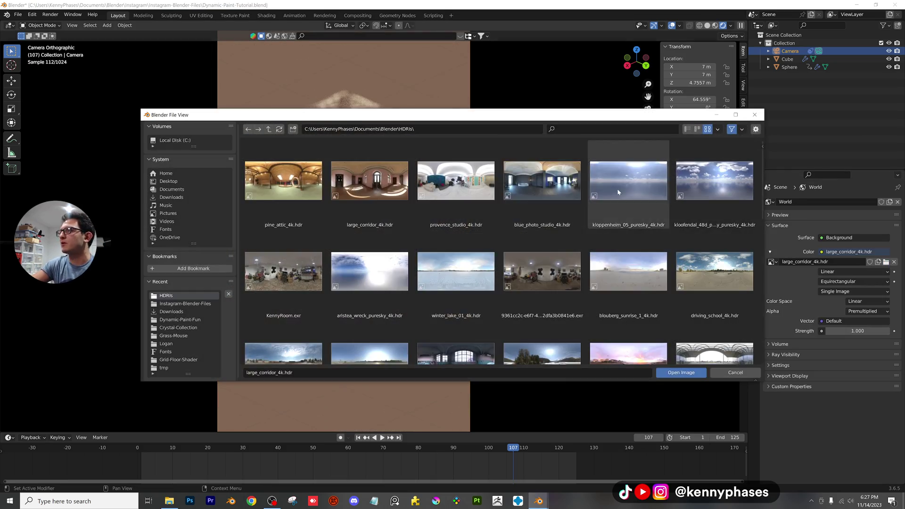
double_click(533, 191)
Step: Change the cube's material surface to Principled BSDF and set Metallic to 1.000
left_click(384, 252)
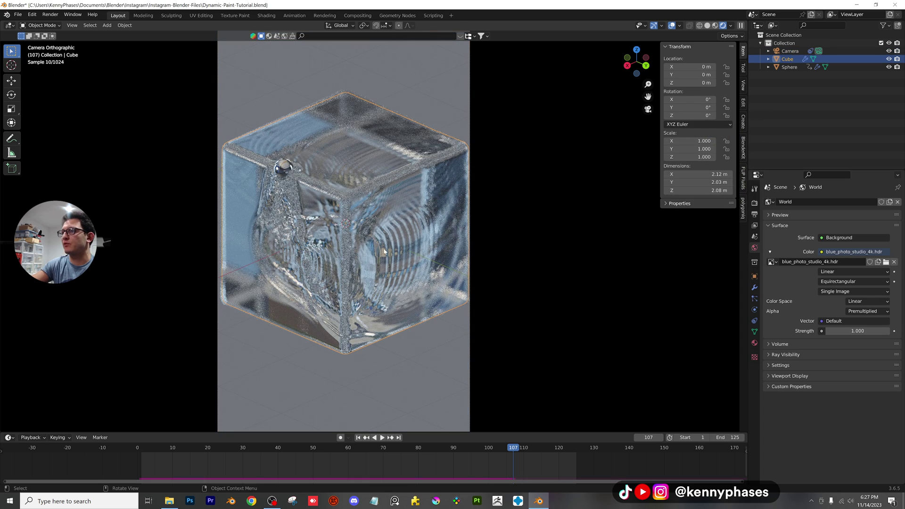
left_click(755, 344)
left_click(844, 272)
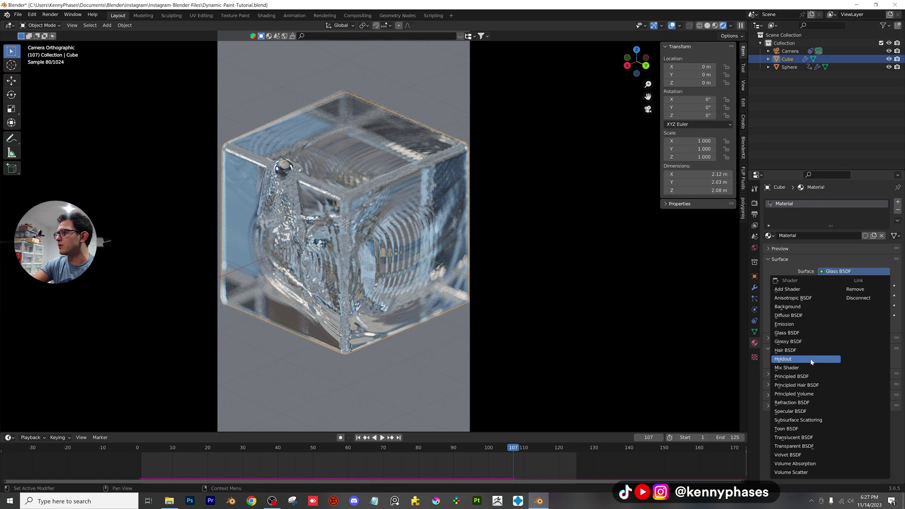
left_click(802, 376)
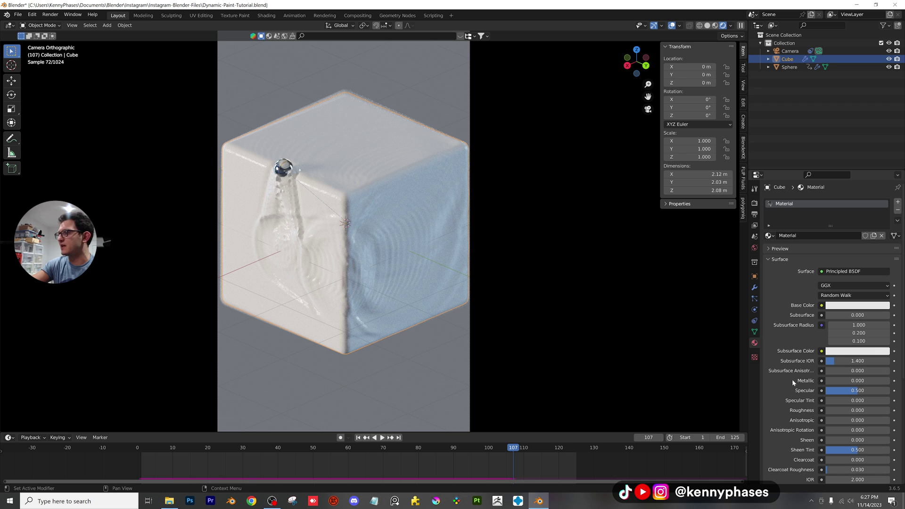
left_click_drag(828, 383, 886, 381)
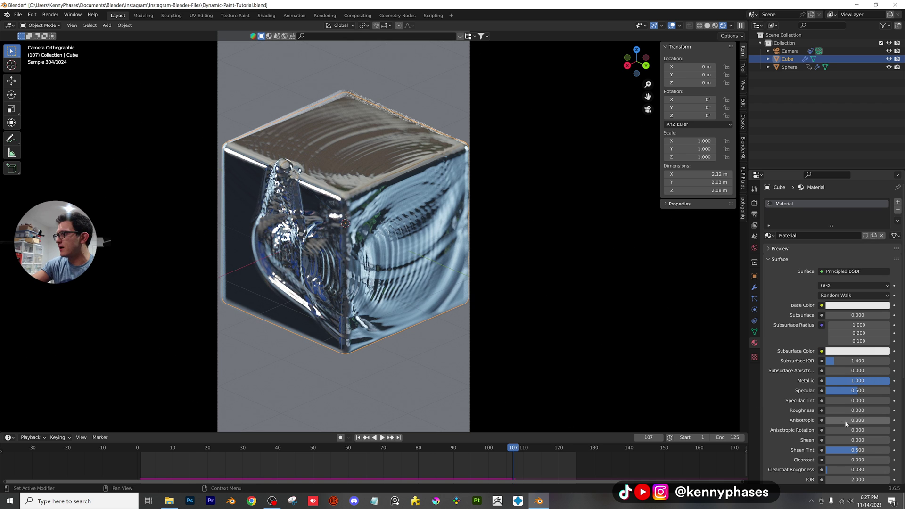
Step: Set the cube's base color to orange with hue 0.021, saturation 0.935 and value 0.800, and save the file
left_click(831, 306)
left_click(844, 242)
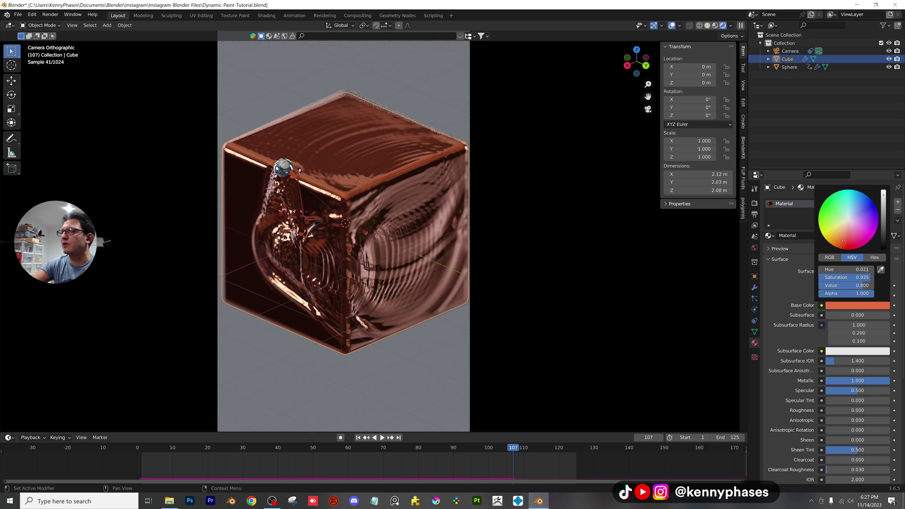
scroll(371, 181, "up", 4)
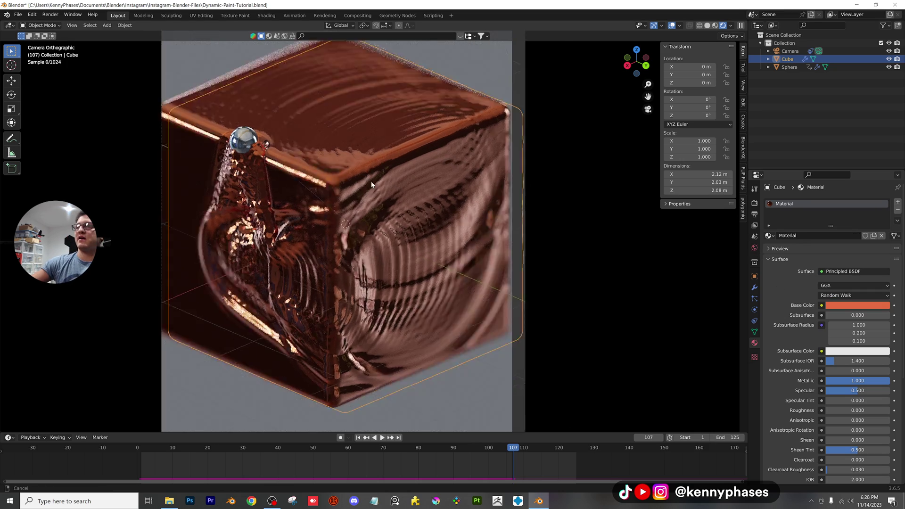
scroll(397, 213, "down", 1)
key("ctrl+s")
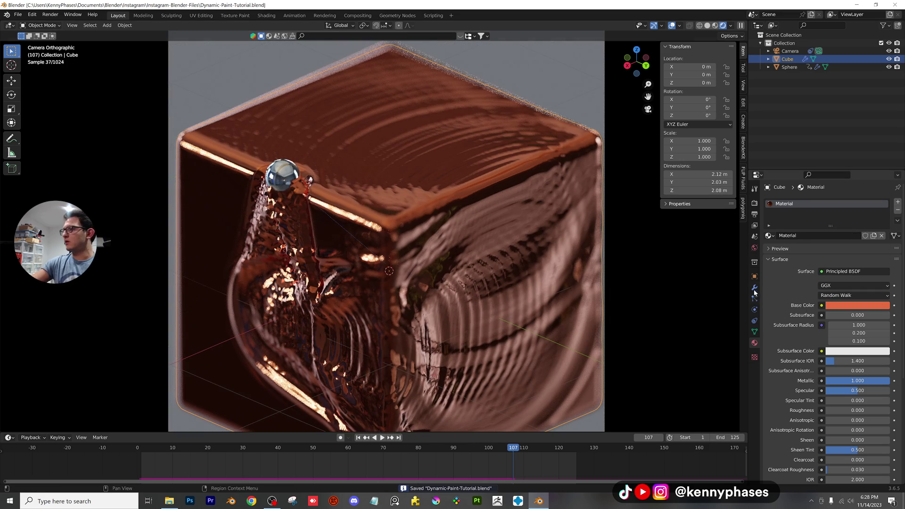
Step: At frame 45 in Solid shading, turn off the viewport display of the cube's Subdivision modifier and save the file
left_click(755, 288)
left_click(861, 240)
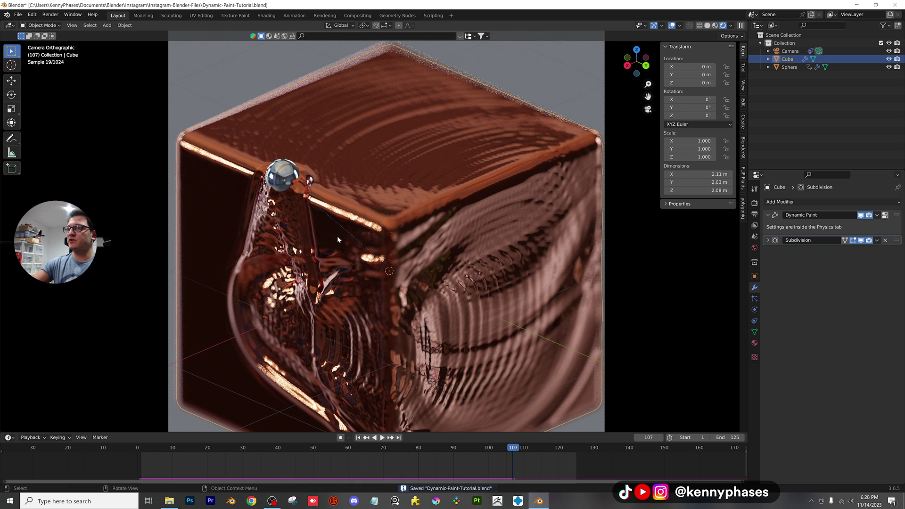
left_click(296, 452)
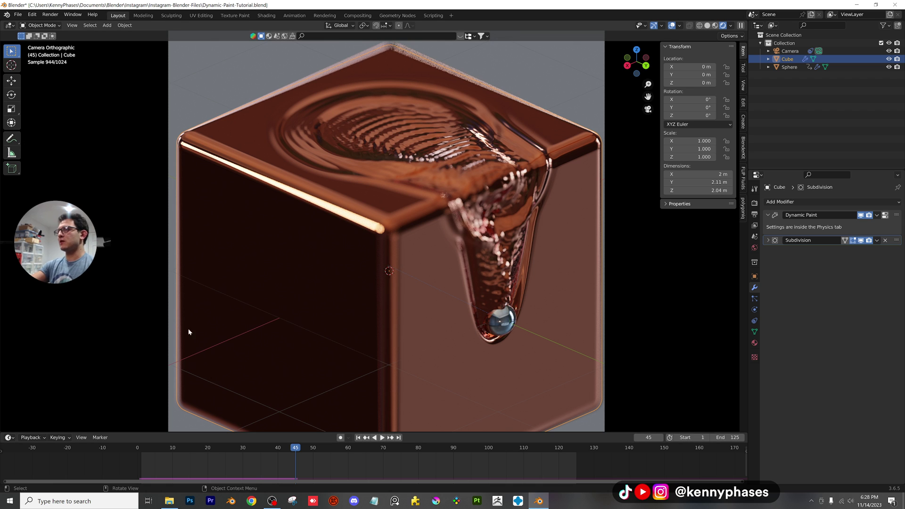
left_click(707, 26)
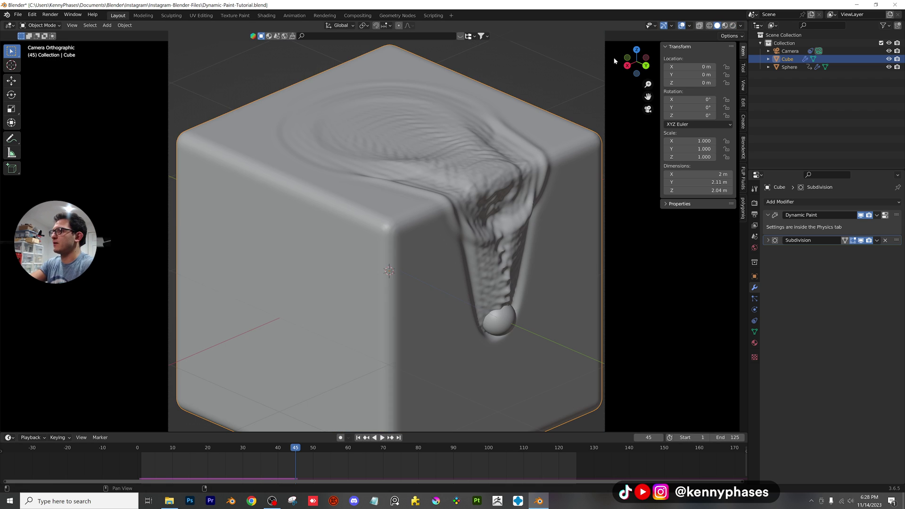
left_click(862, 241)
key("ctrl+s")
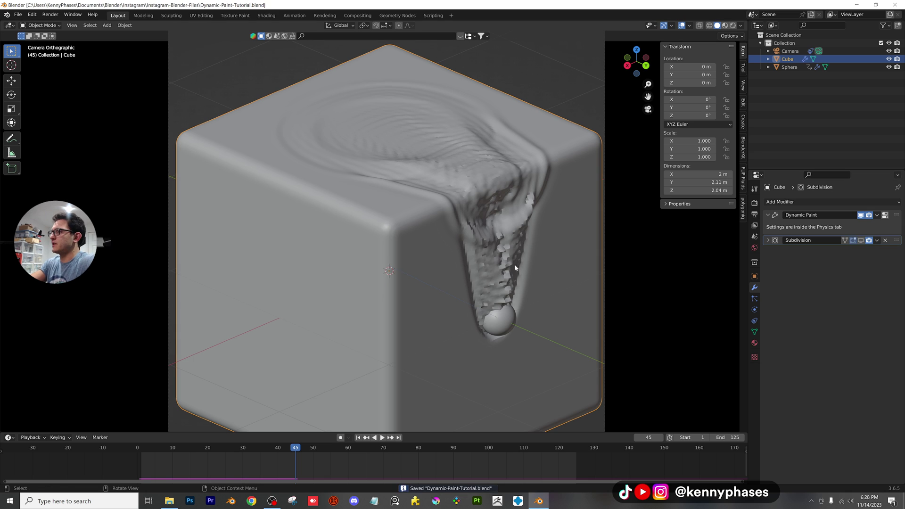
Step: Bake the cache of the cube's Dynamic Paint canvas with the Waves surface over frames 1 to 250
left_click(755, 310)
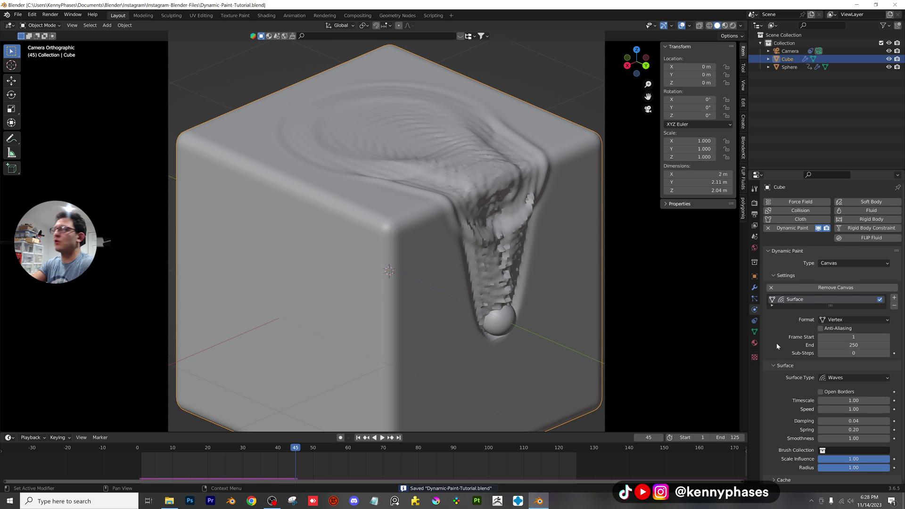
scroll(778, 343, "down", 1)
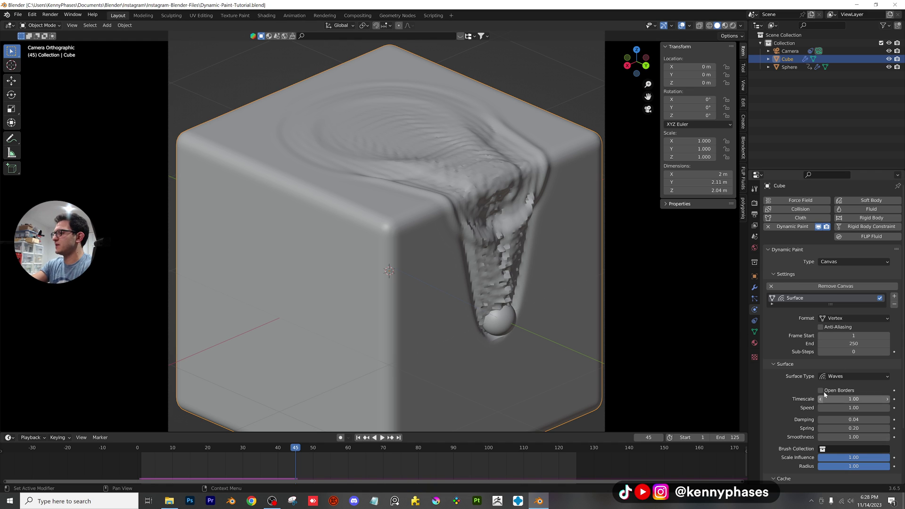
scroll(824, 394, "down", 3)
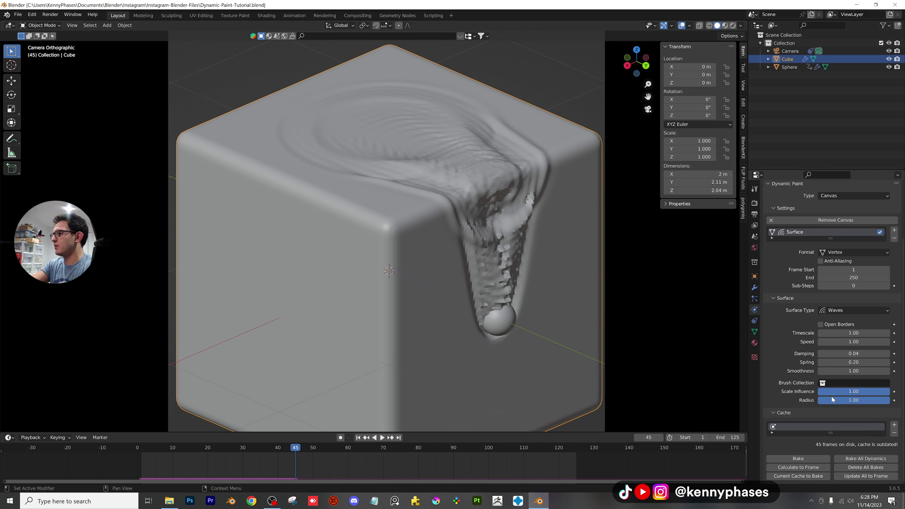
left_click(800, 459)
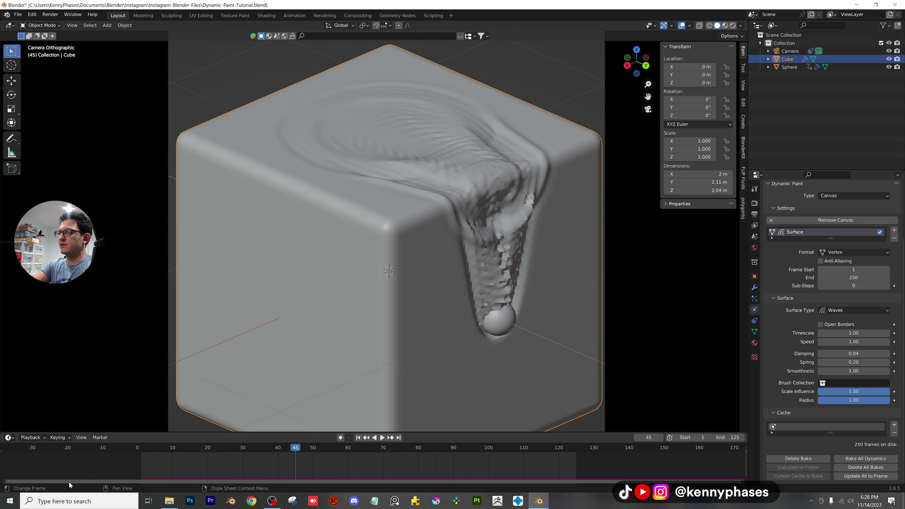
Step: Play the baked wave animation from the start and stop at frame 86
key("space")
left_click_drag(154, 455, 141, 450)
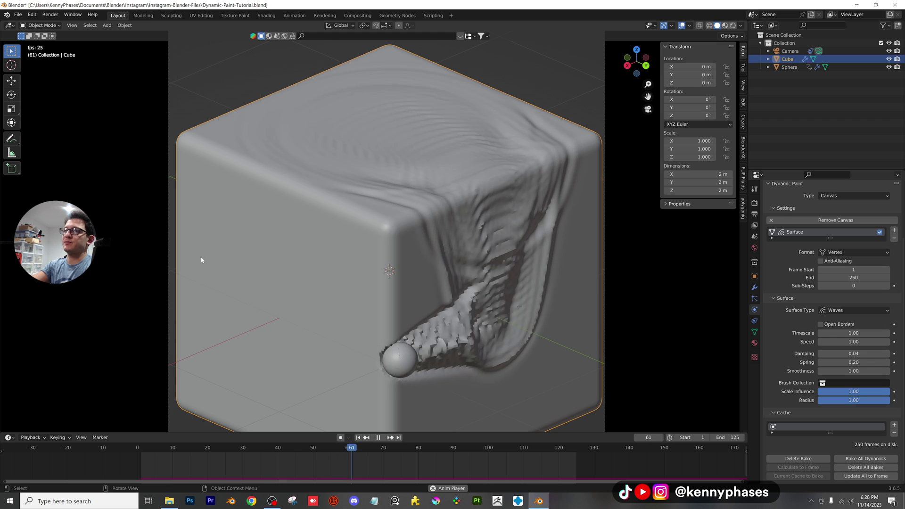
key("space")
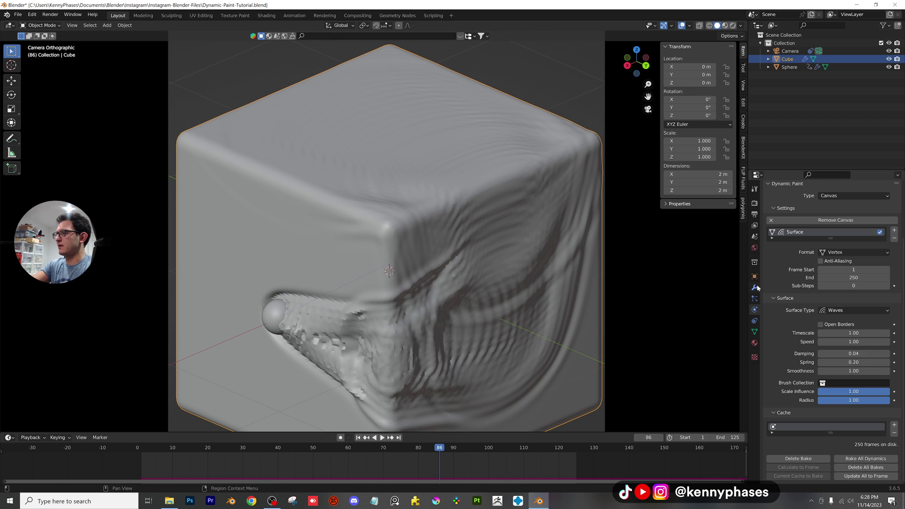
Step: Turn the Subdivision modifier's viewport display back on, preview the animation up to frame 119 and save the file
left_click(755, 288)
left_click(769, 240)
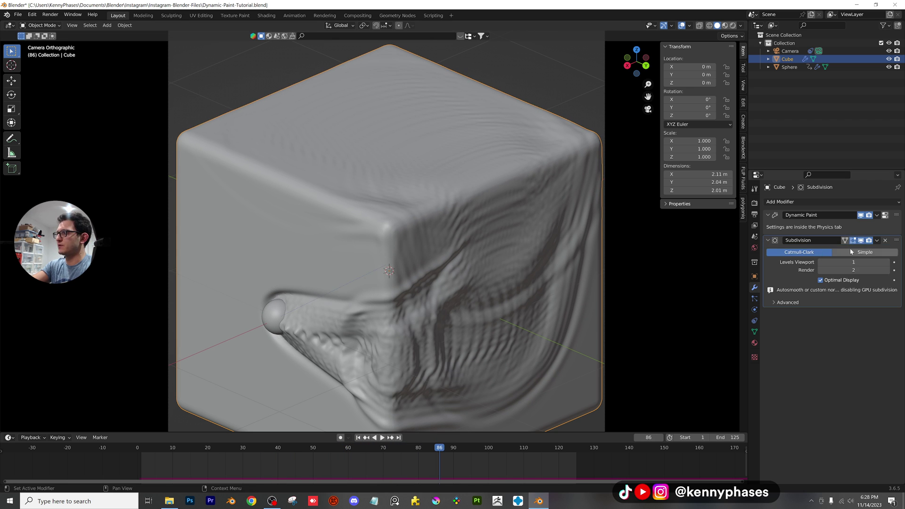
key("space")
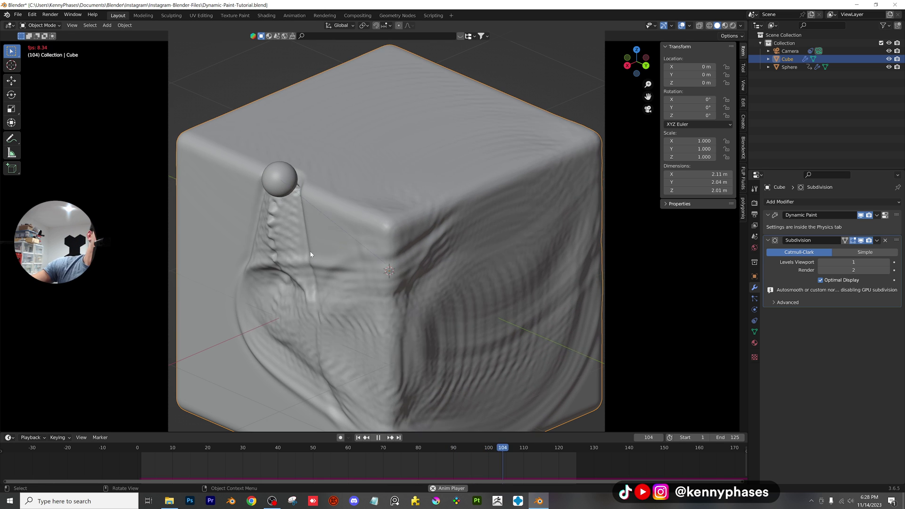
key("space")
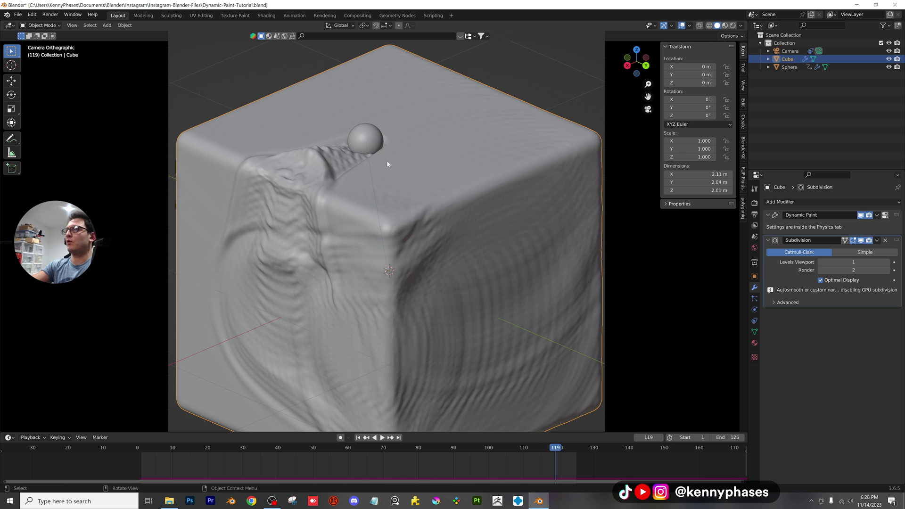
key("ctrl+s")
Step: In Rendered shading, change the cube material's surface to a Glass BSDF and set its IOR to 1.33
left_click(733, 26)
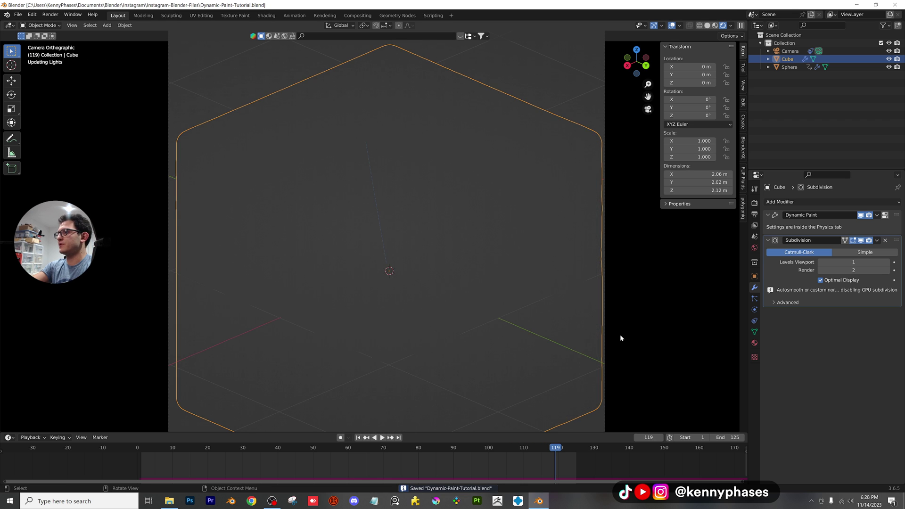
left_click(754, 344)
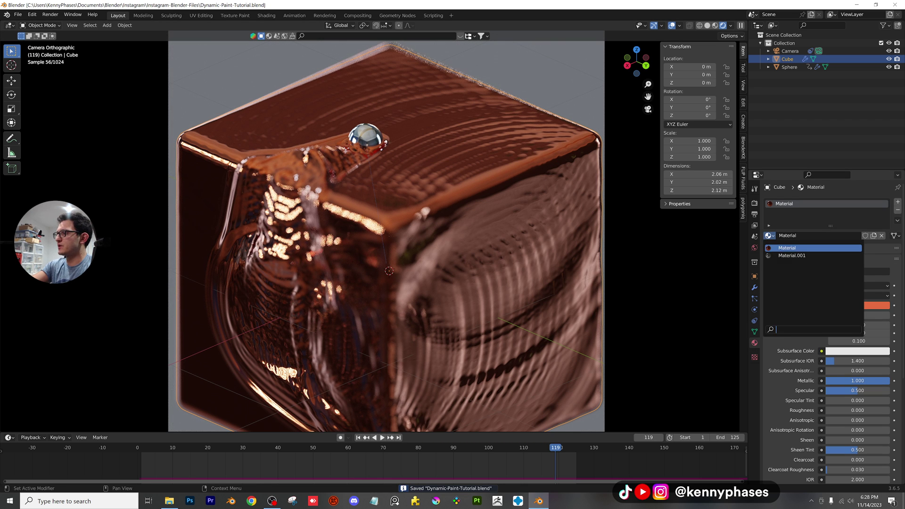
left_click(840, 272)
left_click(811, 332)
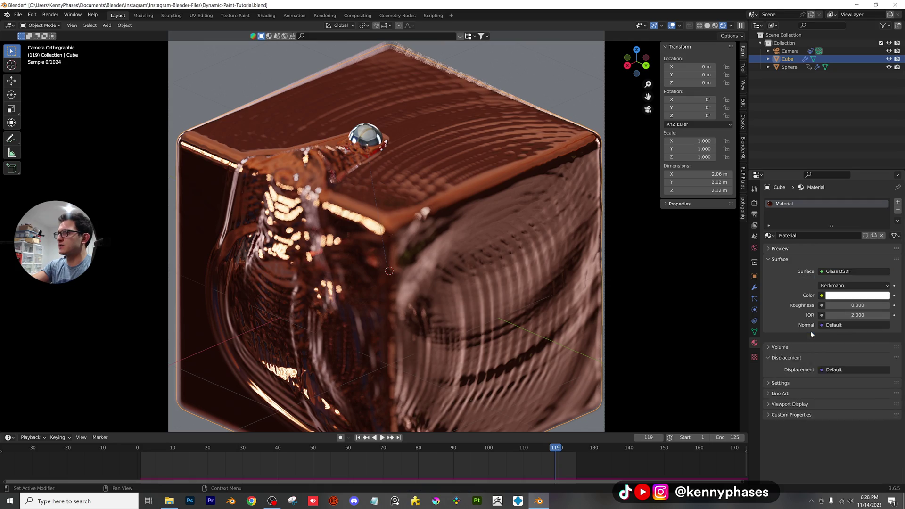
type("1")
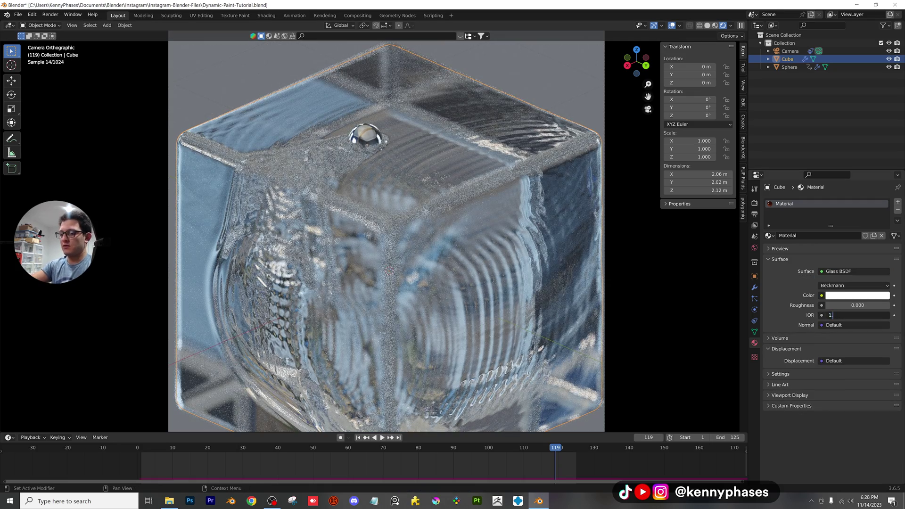
type(".33")
key("Return")
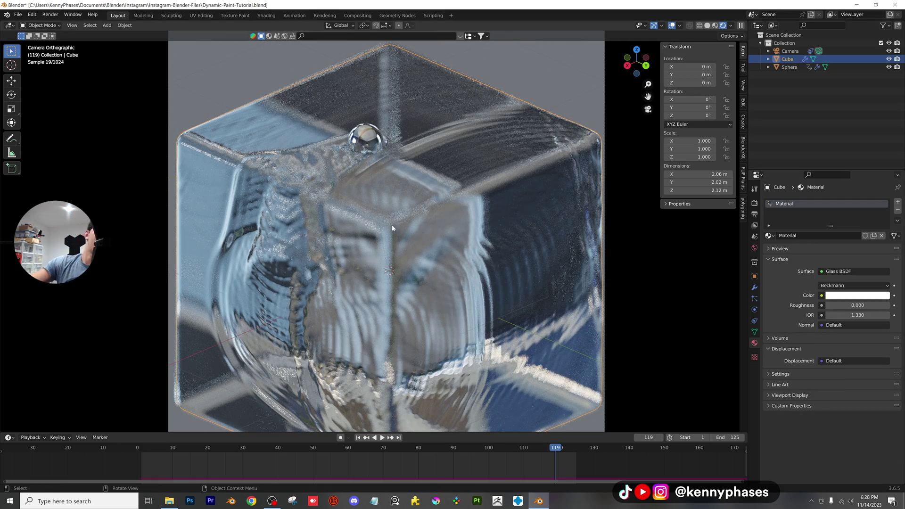
Step: Tint the cube's glass color a pale cyan with hue about 0.506 and saturation about 0.156
left_click(854, 296)
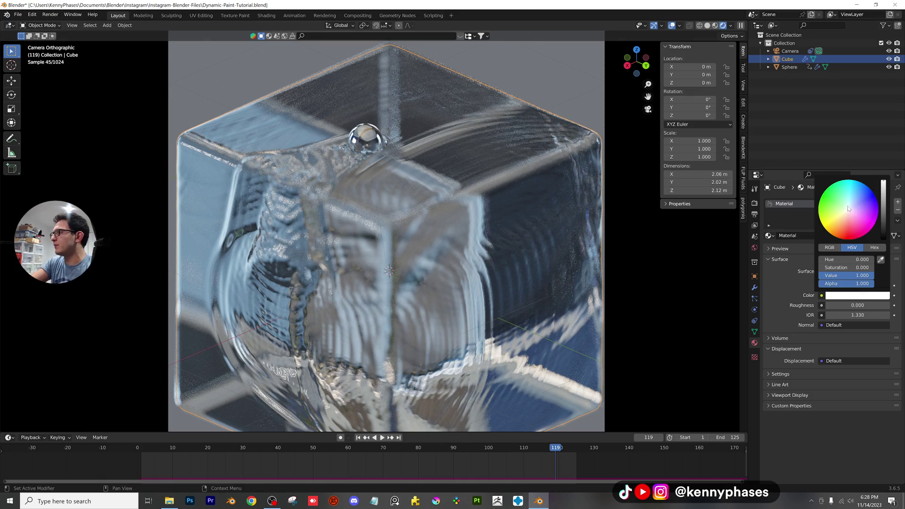
left_click(849, 207)
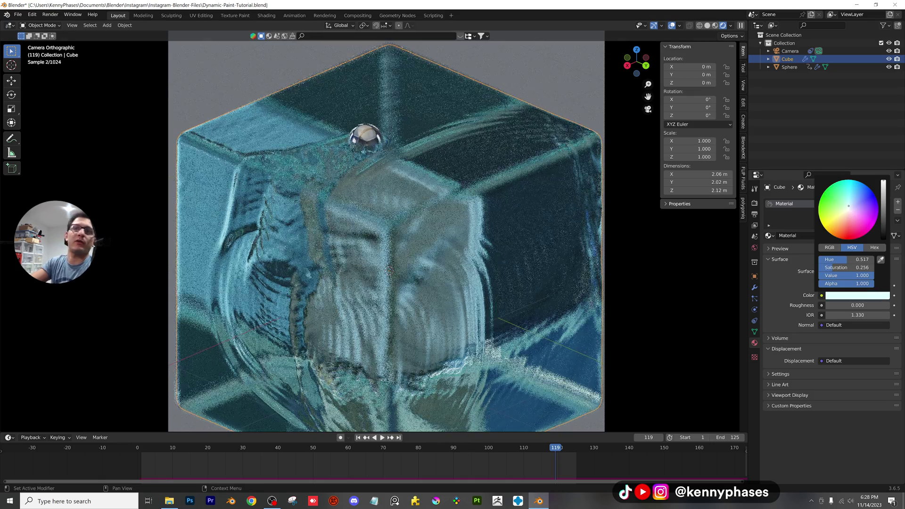
left_click_drag(849, 206, 847, 209)
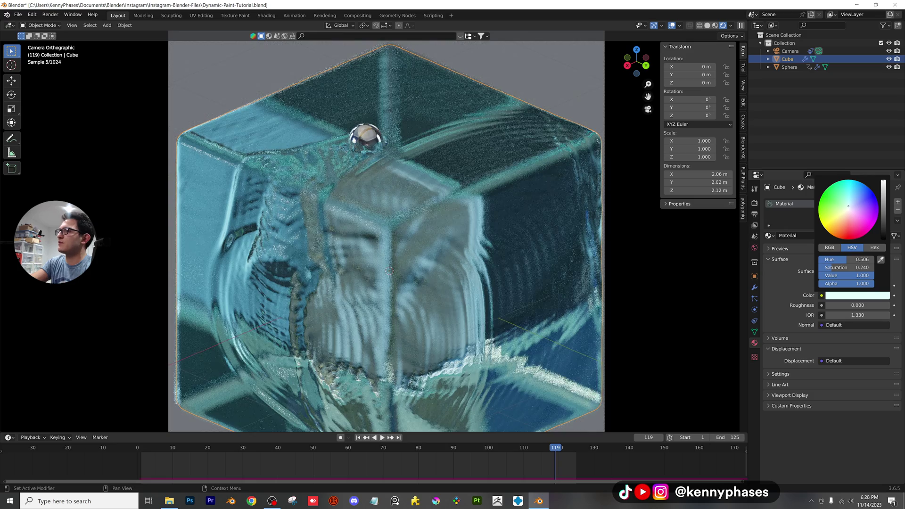
left_click_drag(849, 268, 840, 268)
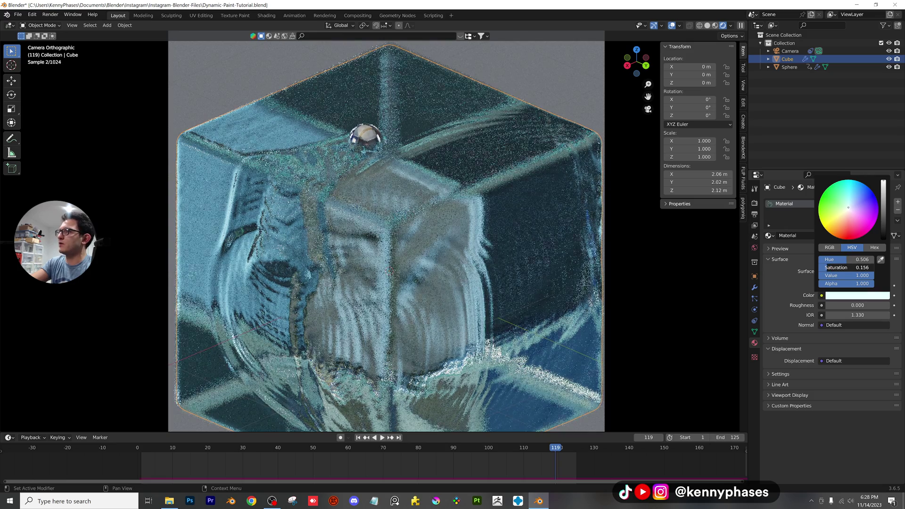
scroll(419, 257, "down", 2)
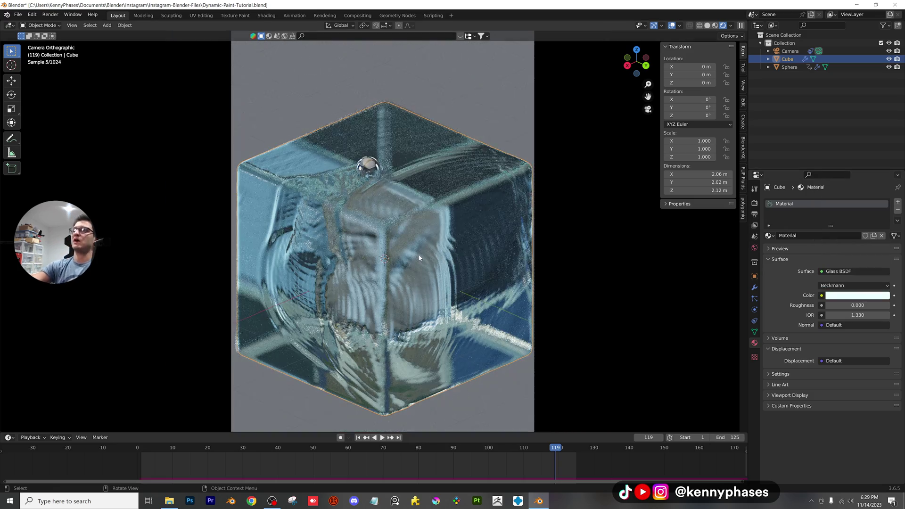
Step: Increase the camera's Orthographic Scale to 5.814 and save the file
left_click(788, 52)
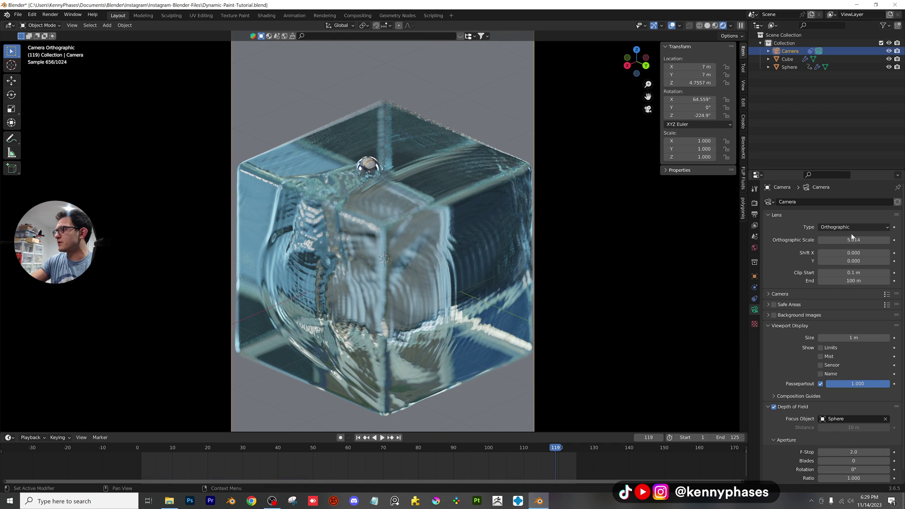
left_click_drag(854, 240, 872, 240)
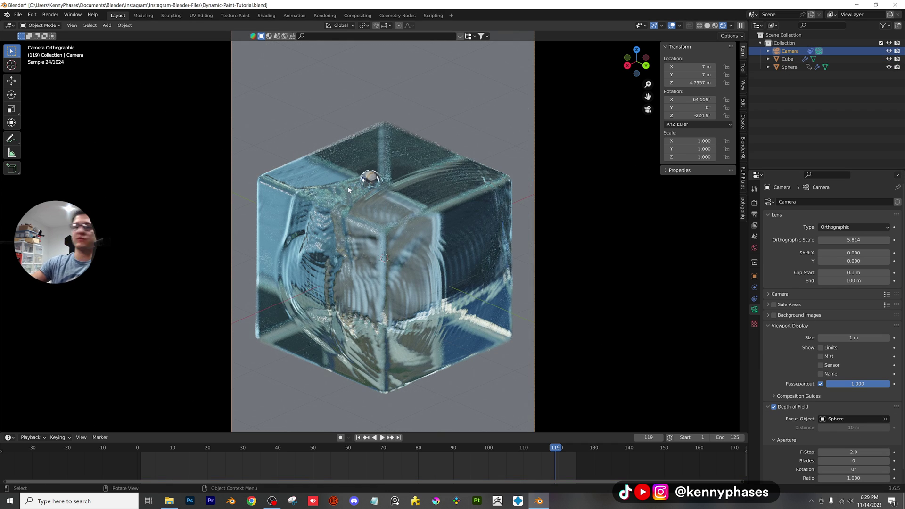
key("ctrl+s")
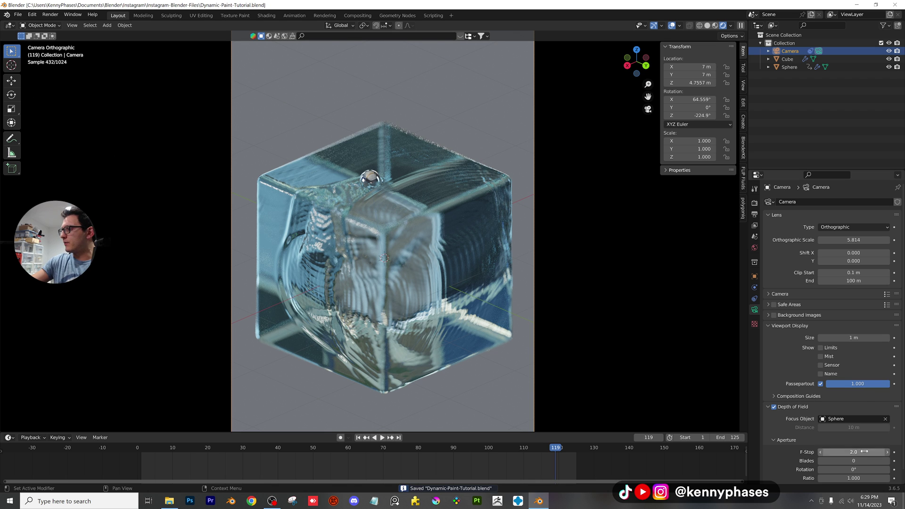
Step: Lower the camera's depth of field F-Stop to 1.0, save the file and preview the animation, stopping at frame 40
left_click_drag(864, 451, 846, 451)
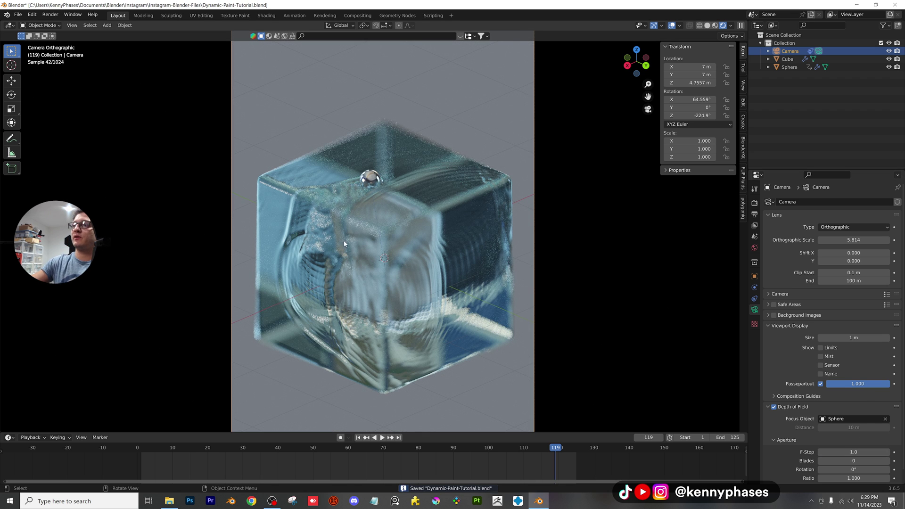
key("ctrl+s")
scroll(372, 191, "up", 5)
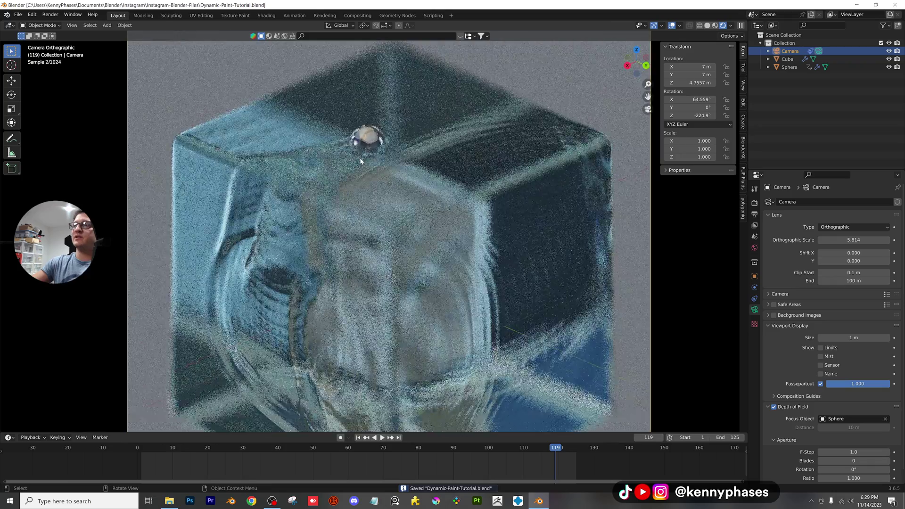
scroll(378, 230, "down", 6)
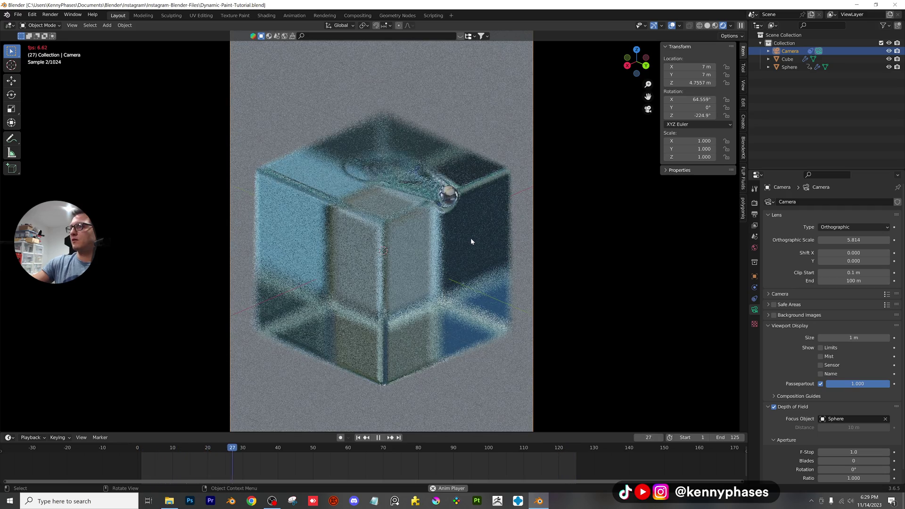
key("space")
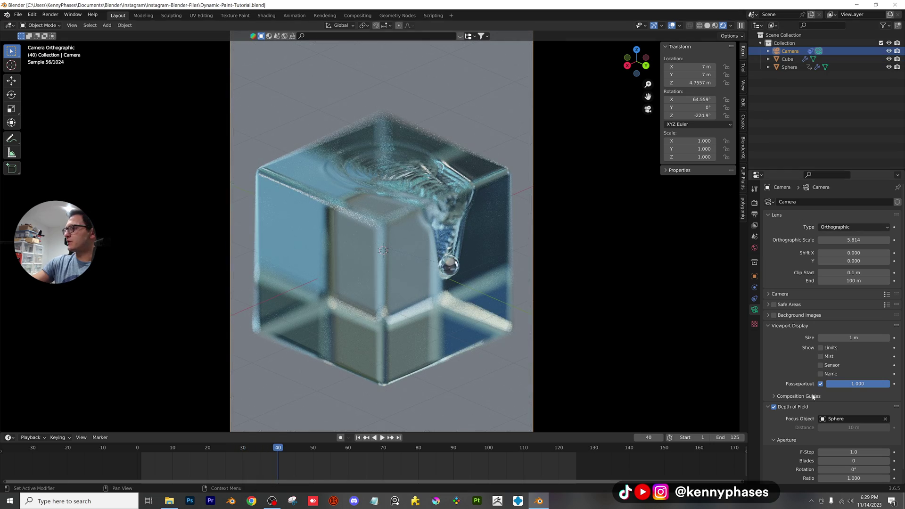
Step: Turn off the camera's Depth of Field, examine the glass ripples near the sphere up close, and turn it back on
left_click(774, 407)
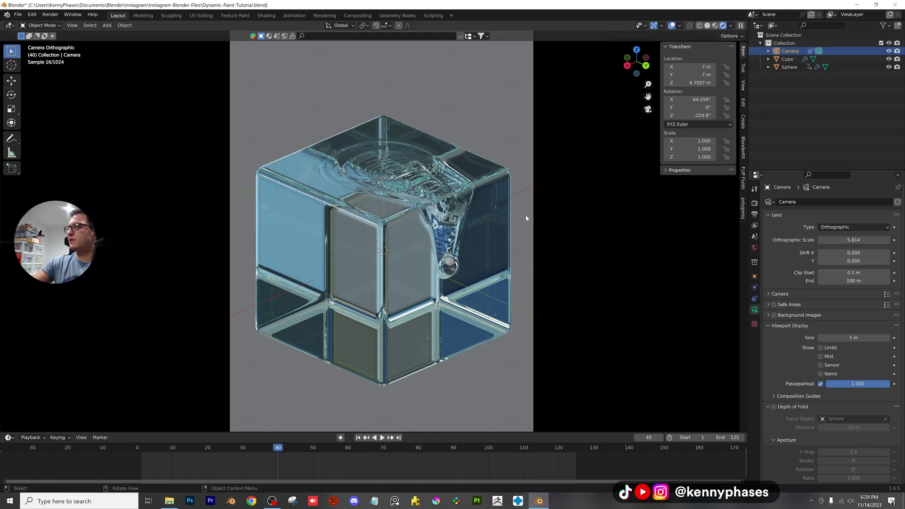
scroll(488, 225, "up", 4)
middle_click_drag(488, 228, 278, 239, "shift")
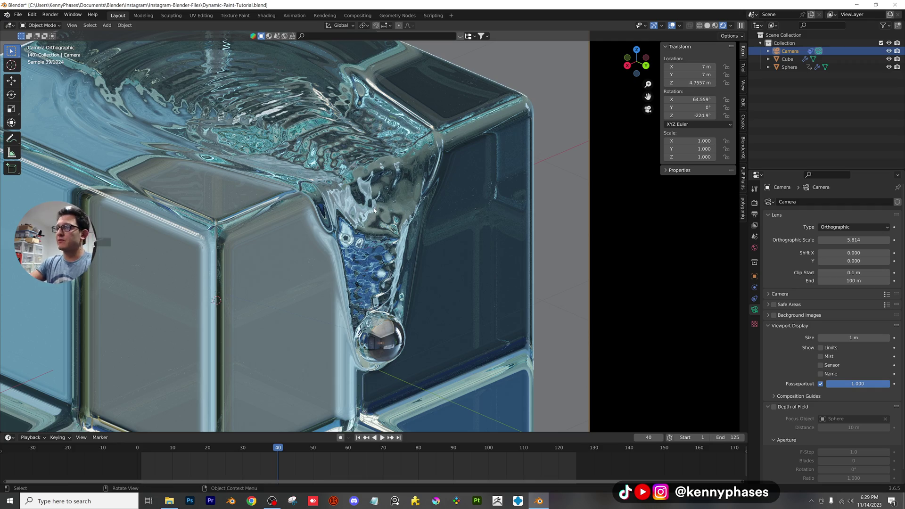
scroll(374, 210, "down", 3)
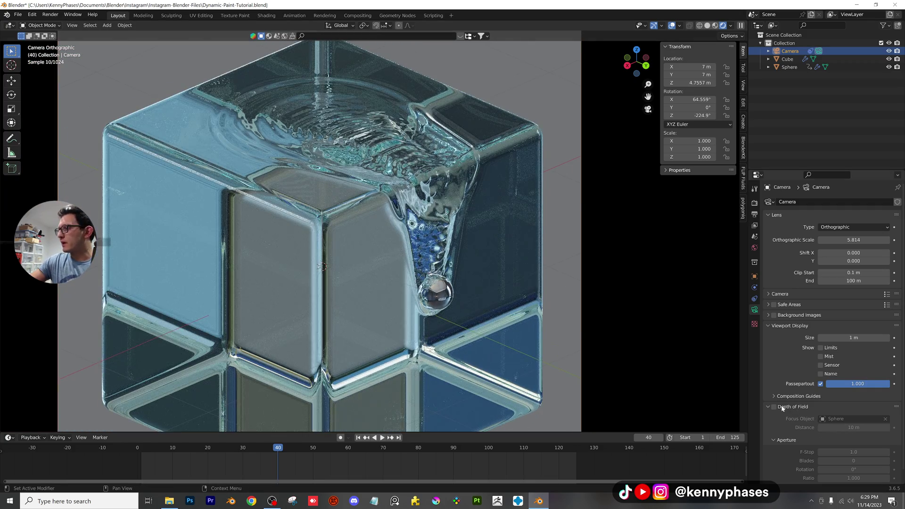
left_click(774, 407)
left_click(793, 407)
Step: Set the render Max Samples to 50 and the output resolution percentage to 200%, saving the file after each change
scroll(473, 243, "down", 2)
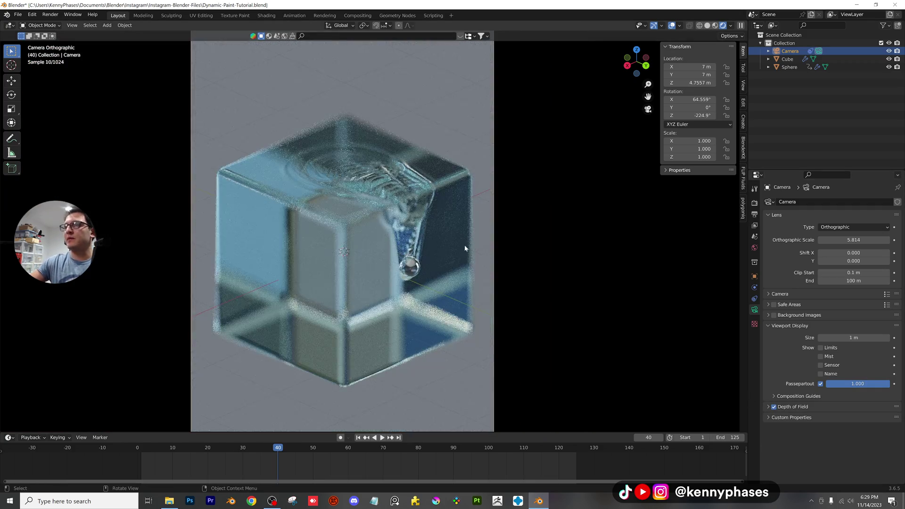
scroll(465, 245, "down", 2)
scroll(411, 247, "up", 1)
key("ctrl+s")
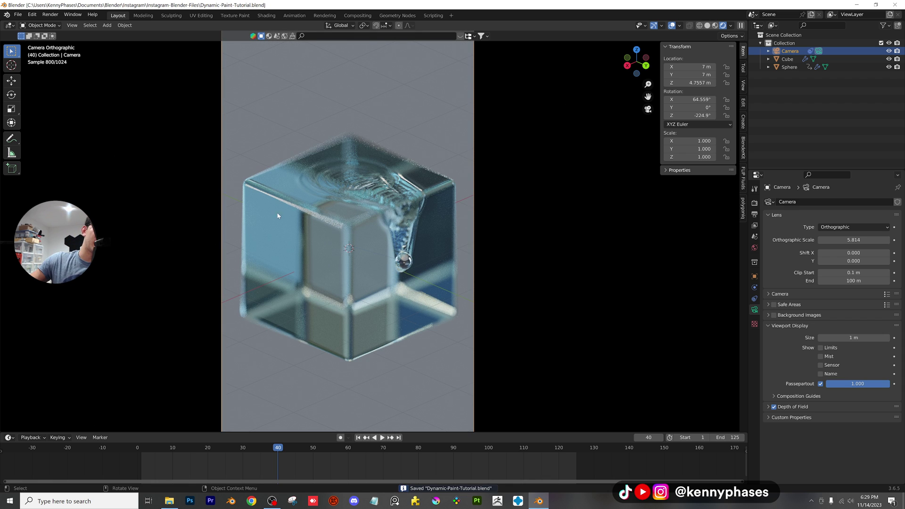
left_click(755, 206)
left_click(796, 359)
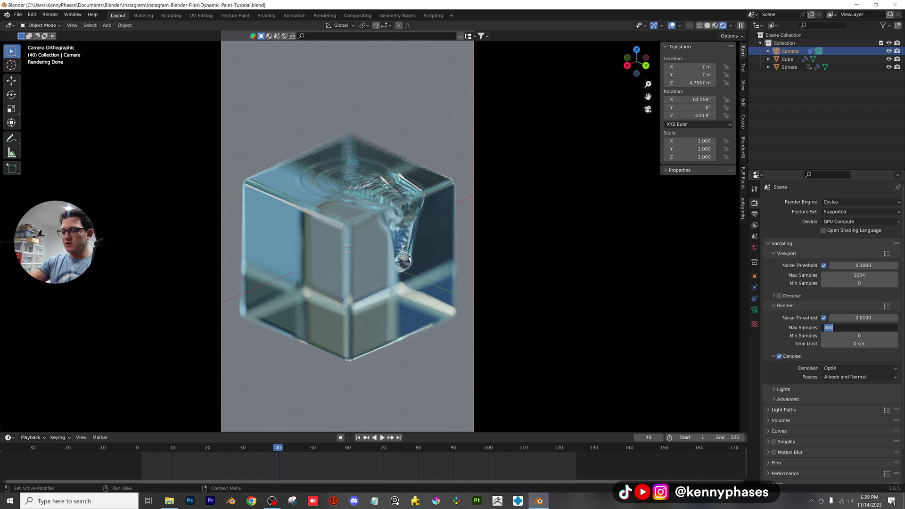
type("50")
key("Return")
key("ctrl+s")
left_click(754, 214)
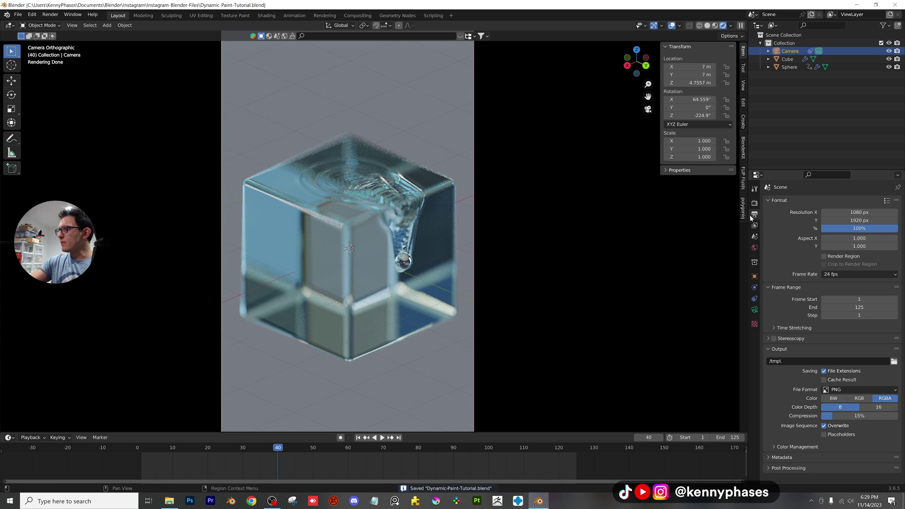
key("ctrl+s")
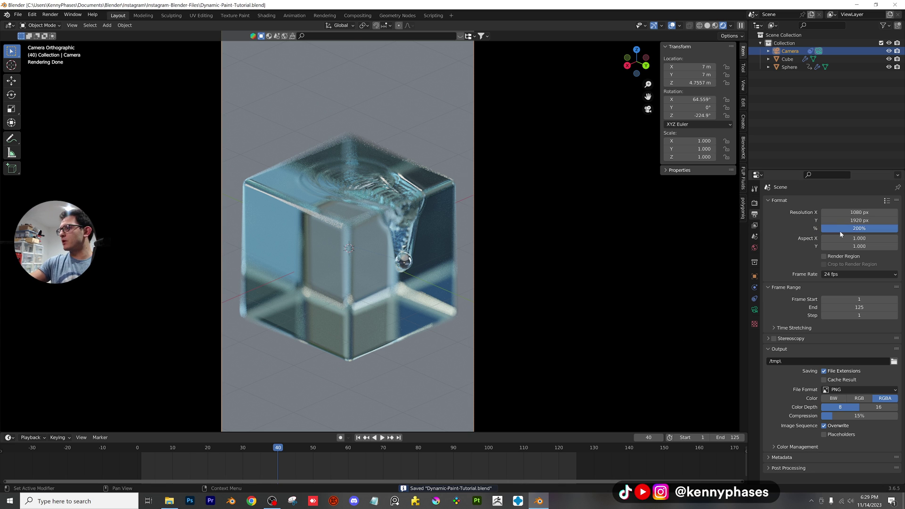
Step: Review the Max Bounces values under the render's Light Paths settings and save the file
left_click(755, 204)
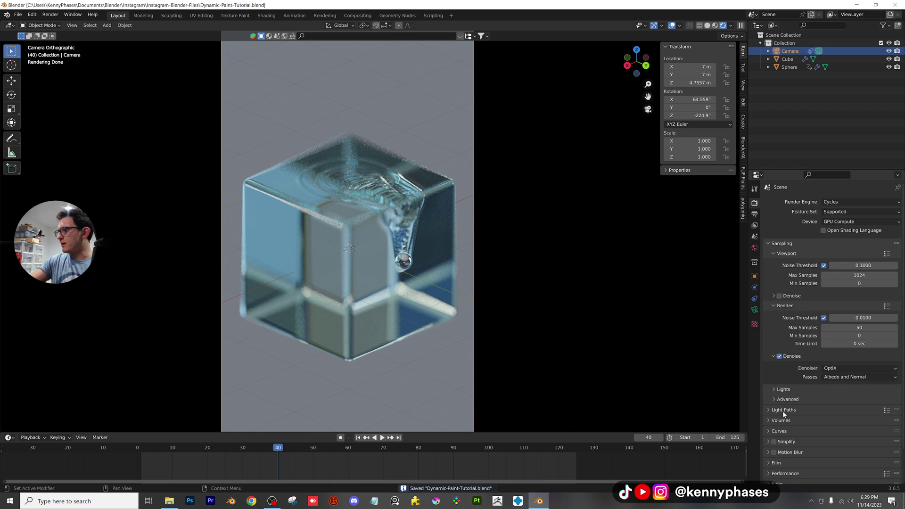
left_click(783, 411)
scroll(814, 410, "down", 3)
left_click(797, 373)
scroll(821, 378, "down", 3)
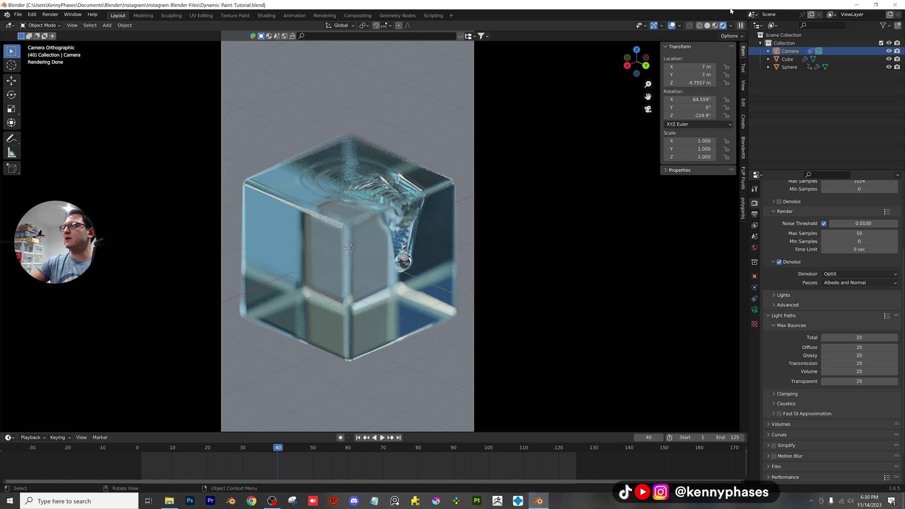
key("ctrl+s")
Step: With the viewport in Solid shading, render a still image of frame 40 and move the render window toward the screen's middle
left_click(51, 14)
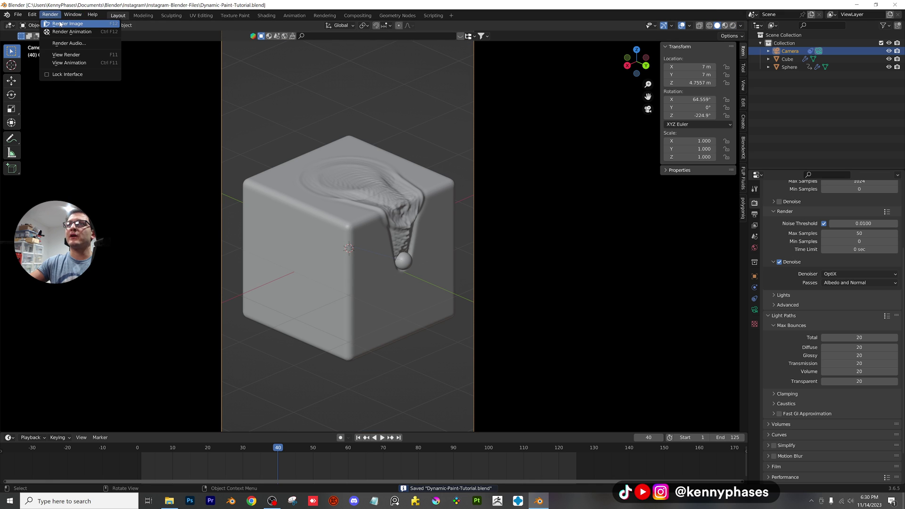
left_click(55, 22)
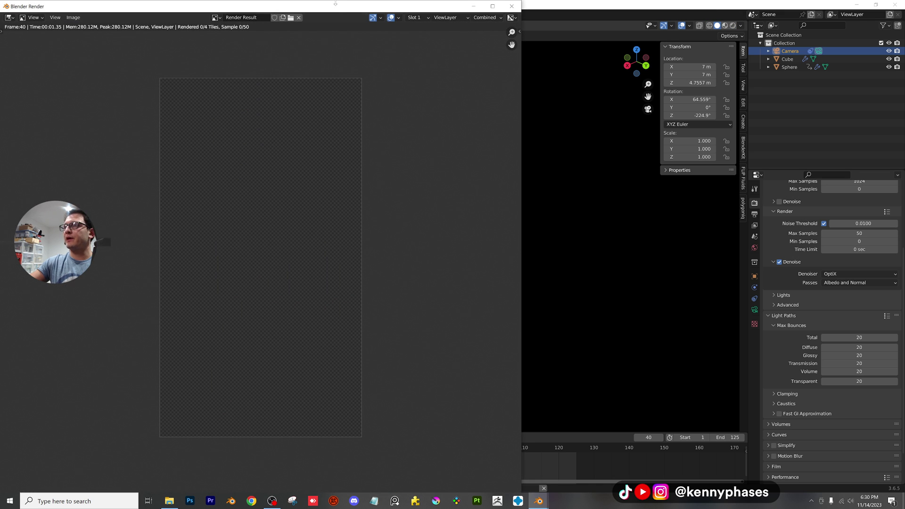
left_click_drag(346, 10, 456, 26)
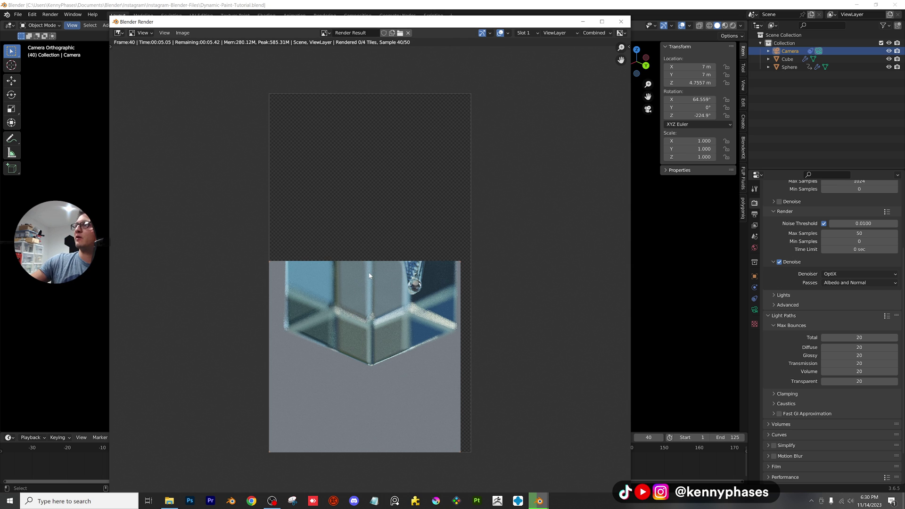
Step: Examine the rendered image up close for noise and blur on the ripples and cube edges, and view the whole cube
scroll(365, 287, "up", 3)
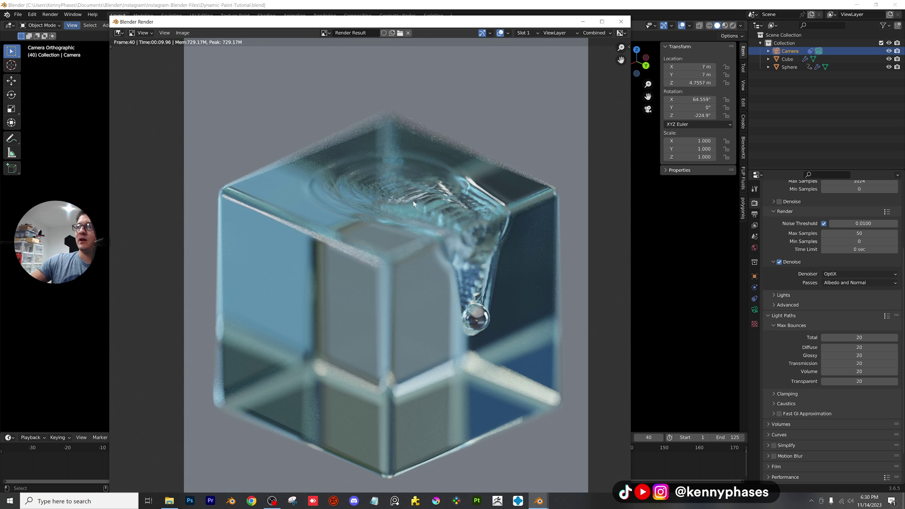
scroll(415, 204, "up", 3)
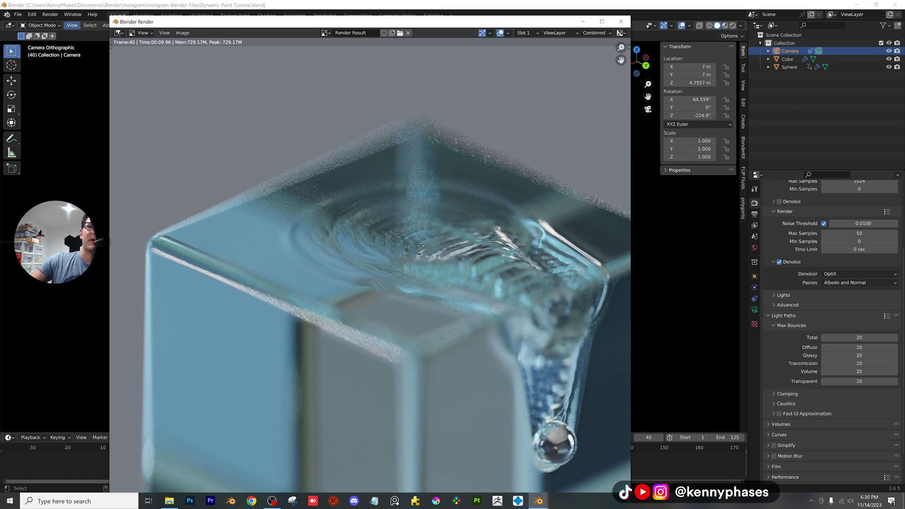
scroll(400, 218, "up", 4)
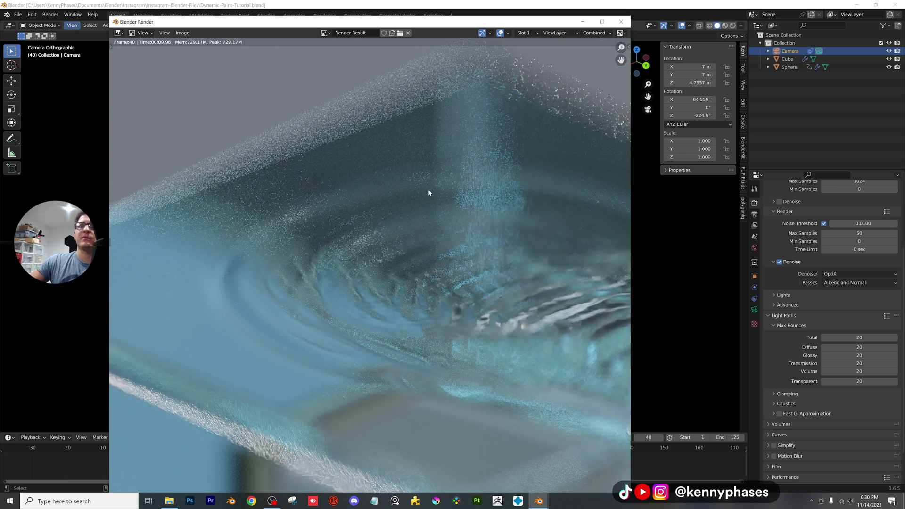
scroll(437, 186, "down", 8)
scroll(374, 308, "up", 1)
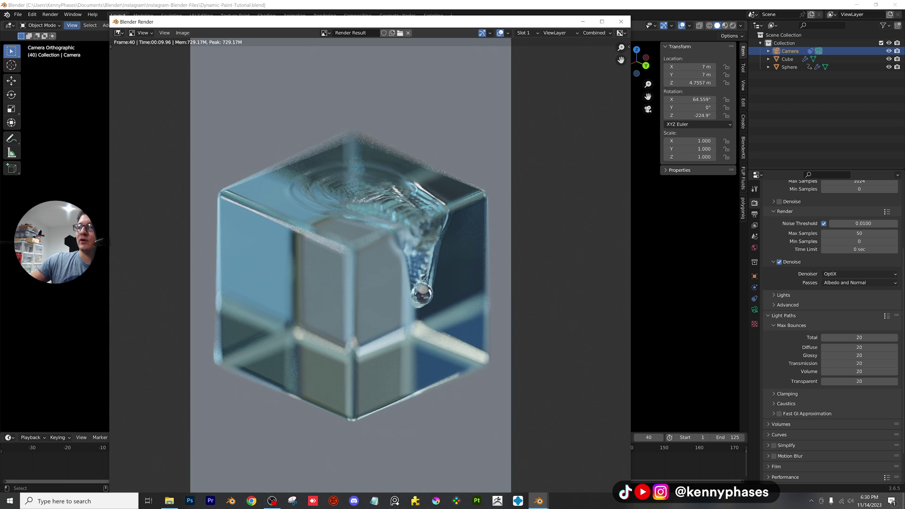
scroll(375, 308, "down", 3)
scroll(399, 278, "up", 4)
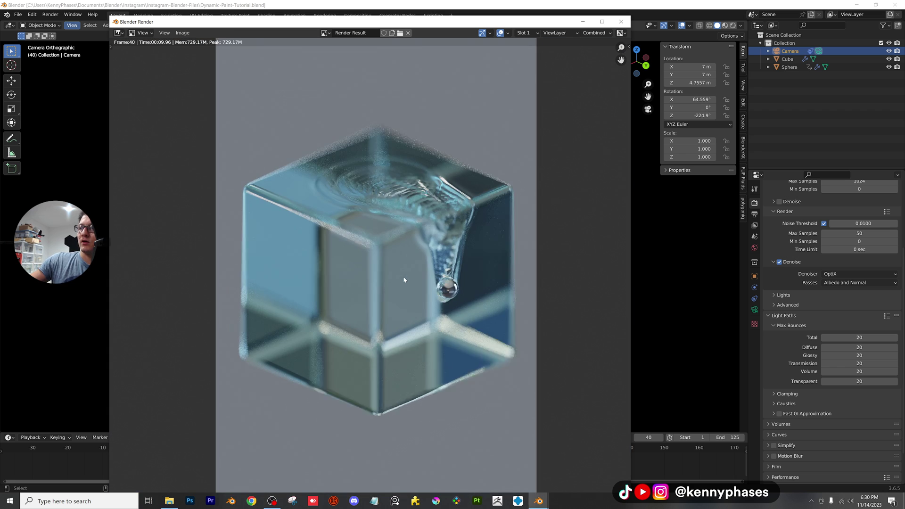
Step: Close the render result, set the render Max Samples to 150 and save the file
left_click(620, 21)
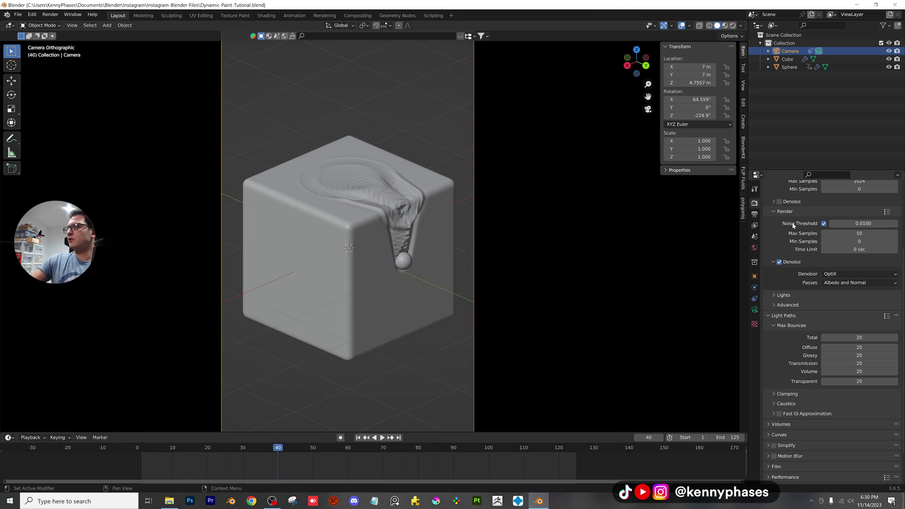
key("Return")
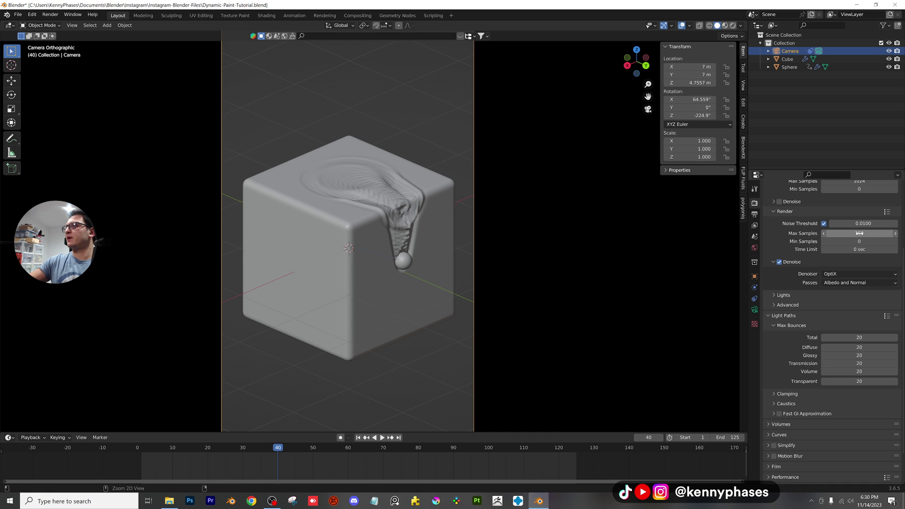
key("ctrl+s")
Step: Render a still image of frame 40 and move the render window toward the screen's middle
left_click(50, 14)
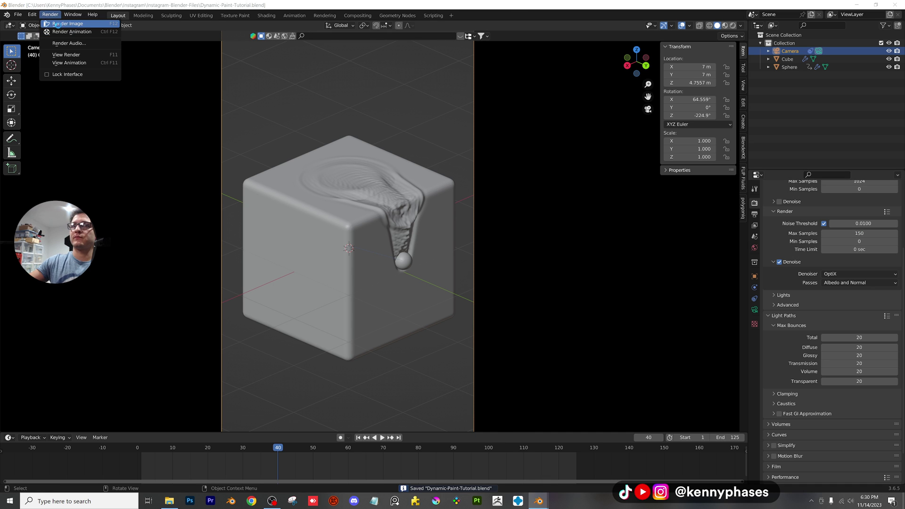
left_click(59, 26)
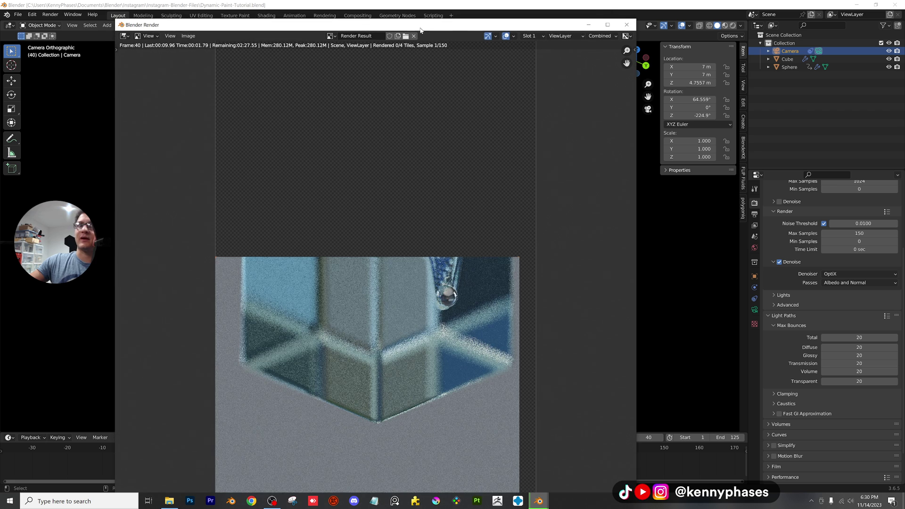
left_click_drag(415, 30, 448, 39)
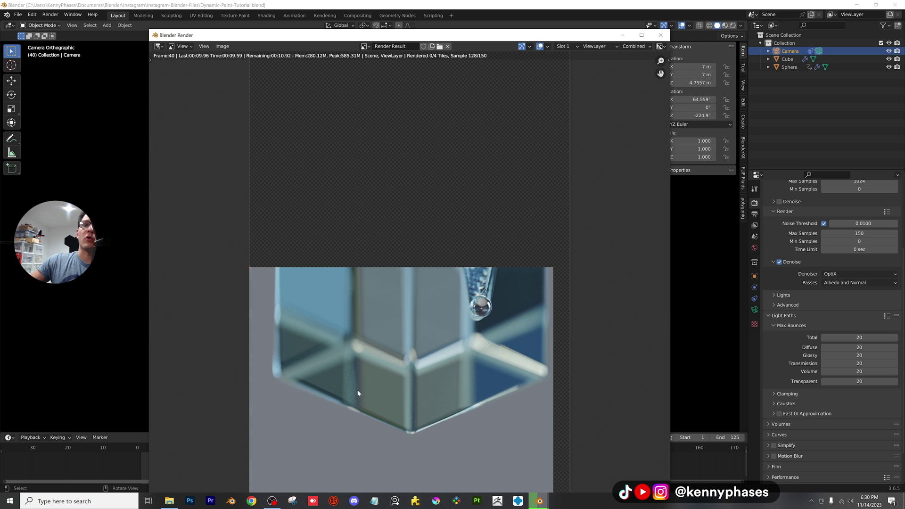
Step: Examine the rendered cube's edges, droplet and ripples up close and as a whole for noise, and close the render result
scroll(467, 356, "up", 4)
middle_click_drag(467, 355, 416, 154)
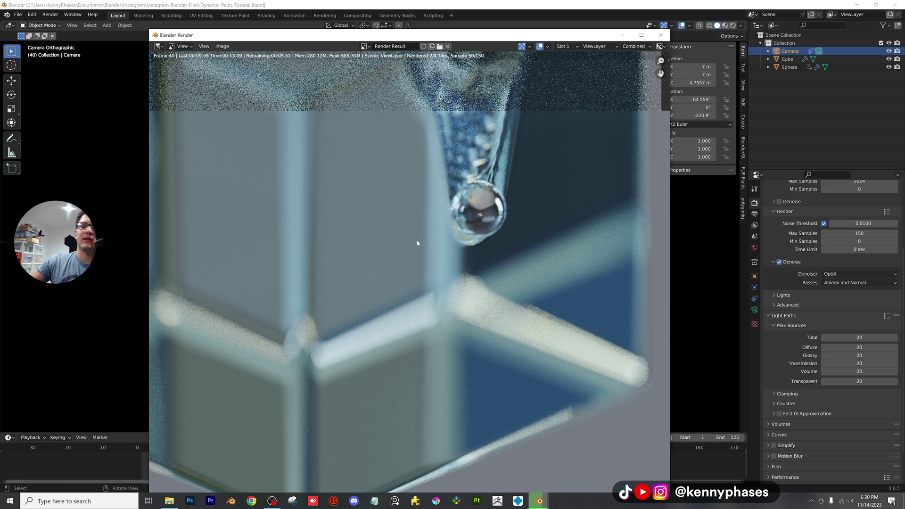
scroll(416, 243, "down", 3)
middle_click_drag(417, 243, 439, 252)
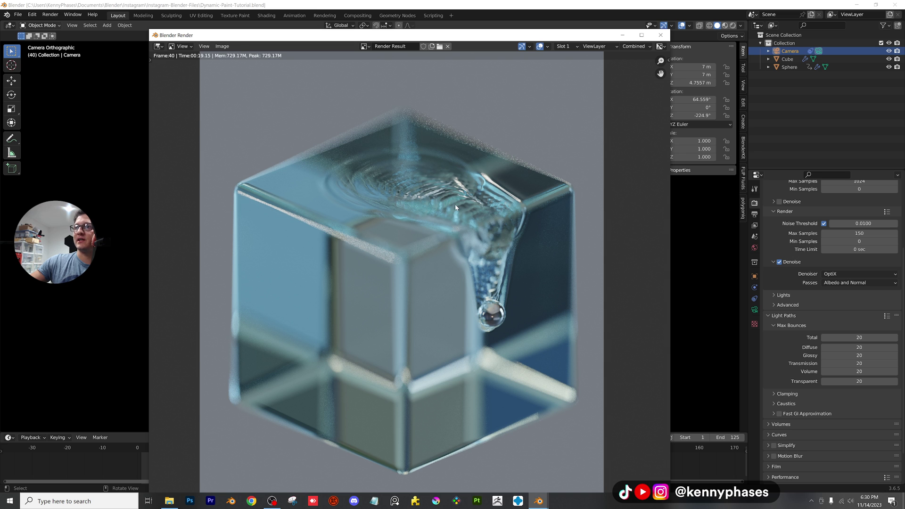
scroll(455, 205, "down", 1)
middle_click_drag(408, 187, 408, 207)
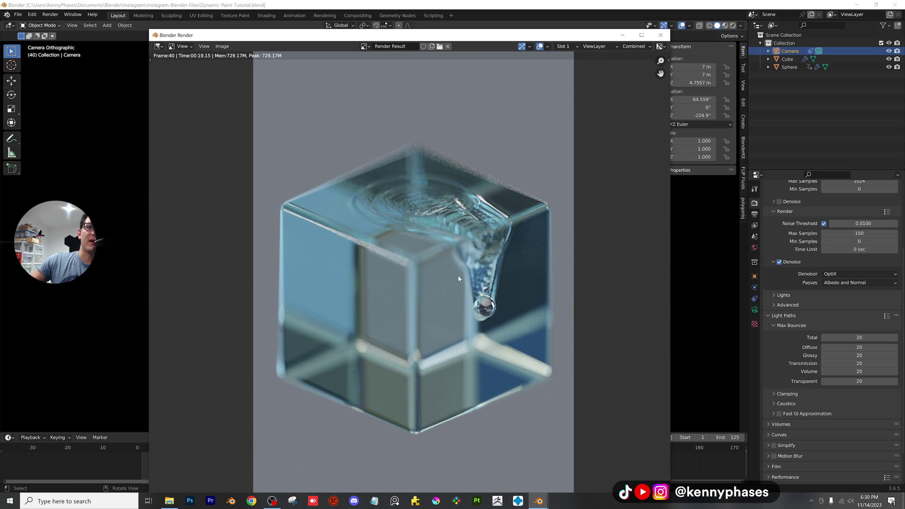
left_click(660, 35)
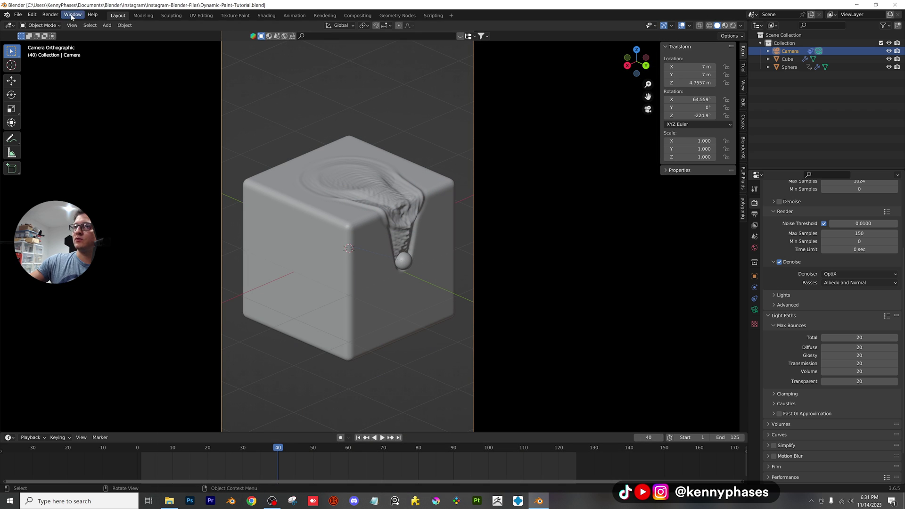
Step: Save the current file and open the recent file Pexel-Waves.blend
left_click(19, 15)
left_click(47, 67)
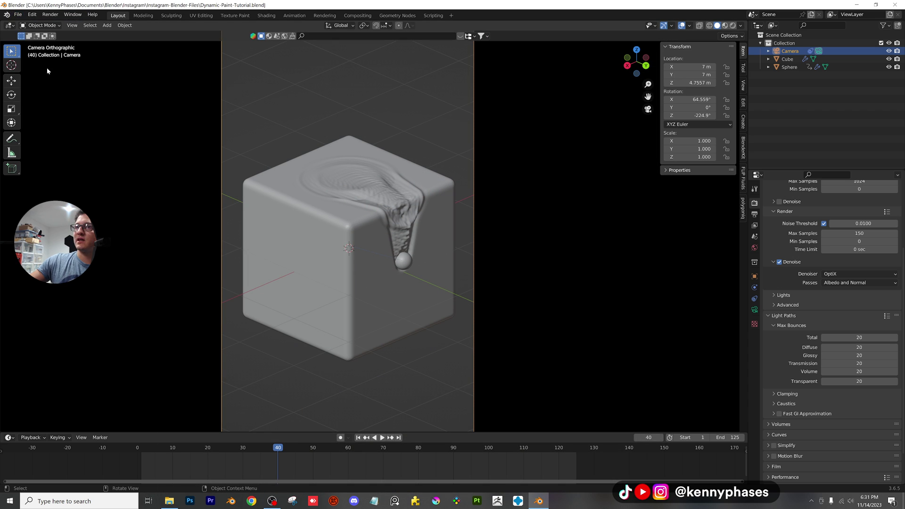
left_click(18, 15)
mouse_move(61, 40)
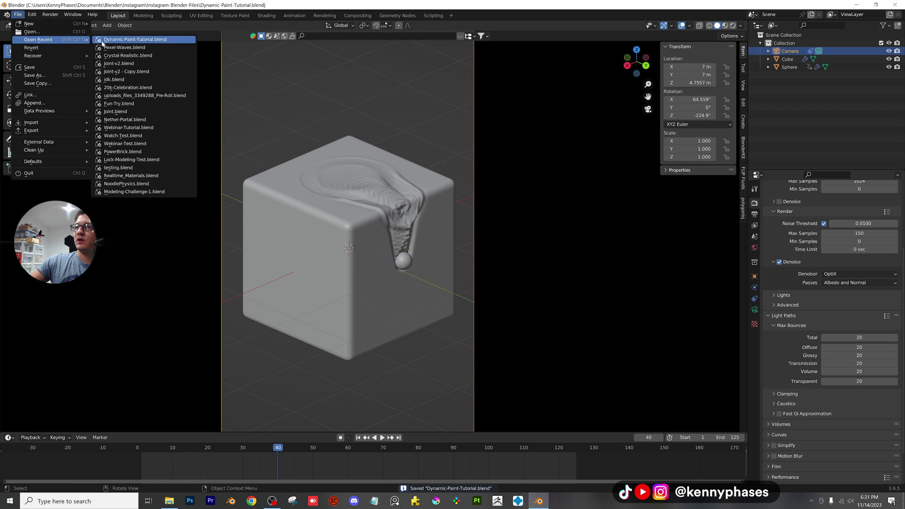
left_click(129, 56)
Step: Go to frame 59 and show the reference scene in Rendered viewport shading
scroll(403, 232, "up", 2)
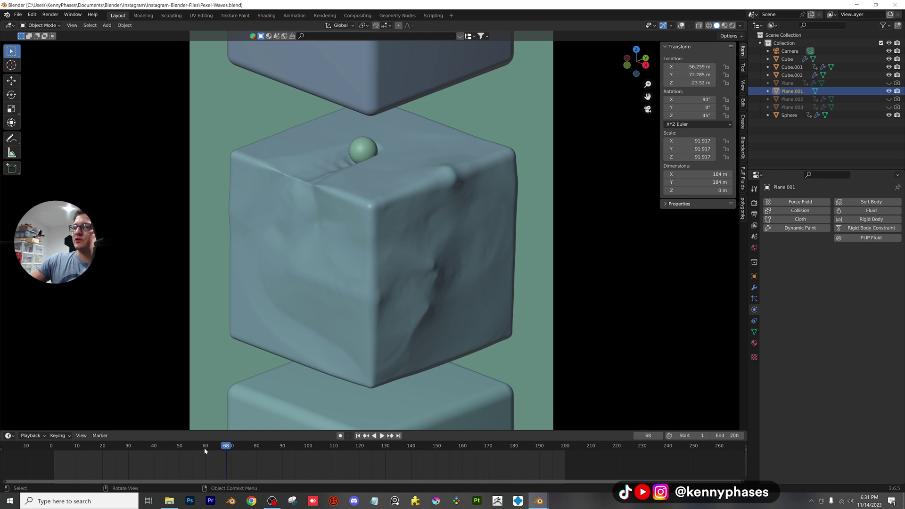
left_click(205, 448)
left_click(733, 26)
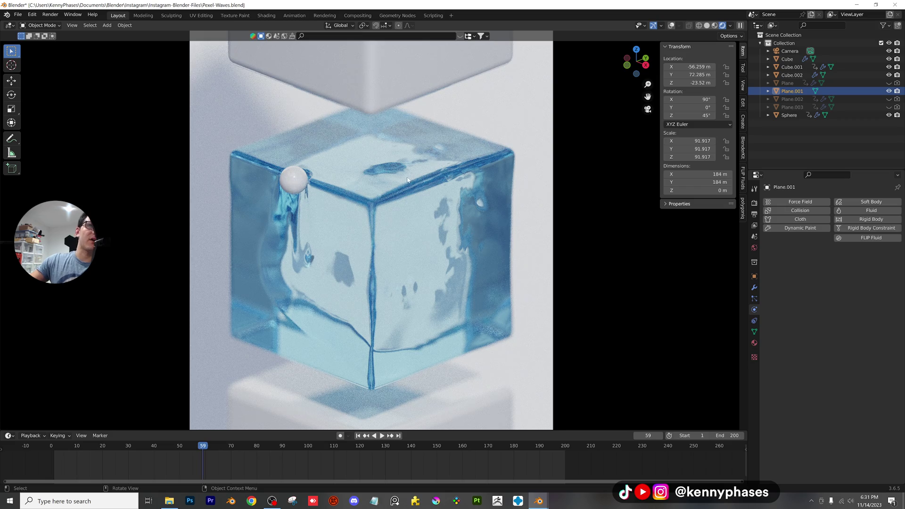
Step: Inspect how the cubes and background plane are arranged around the glass cube, and return to the camera view
scroll(407, 180, "down", 2)
middle_click_drag(408, 180, 395, 202)
scroll(414, 196, "down", 4)
scroll(414, 196, "down", 4)
mouse_move(354, 234)
middle_mouse_down()
mouse_move(506, 225)
mouse_move(523, 234)
mouse_move(341, 224)
middle_mouse_up()
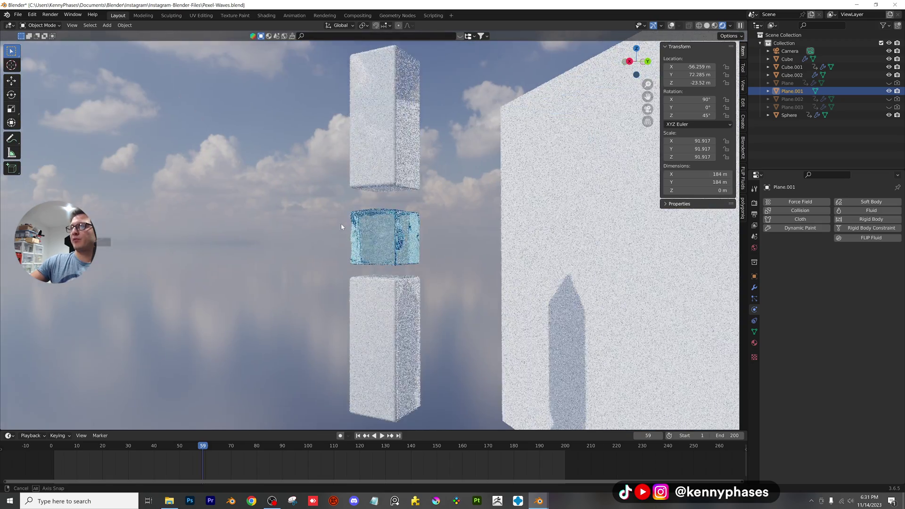
middle_click_drag(510, 211, 437, 224)
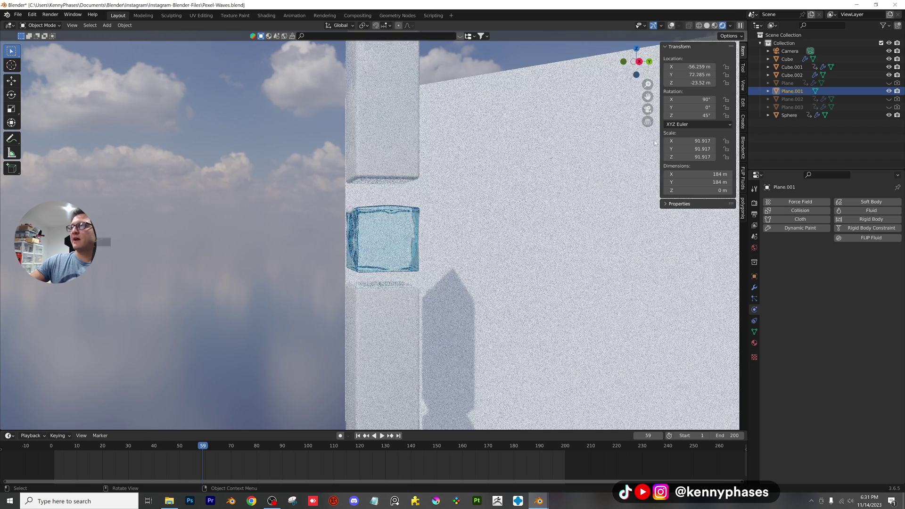
key("KP_0")
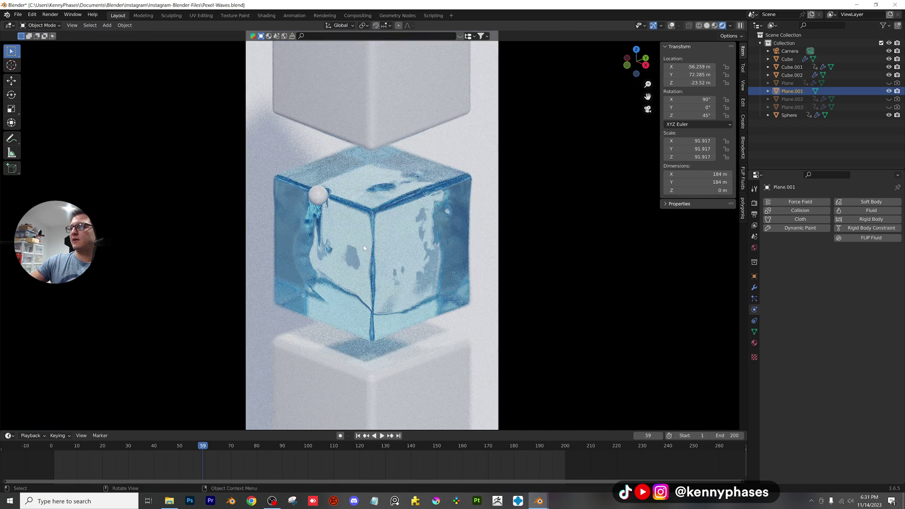
Step: Examine the middle glass cube's Glass BSDF material settings and its rendered look up close
left_click(428, 231)
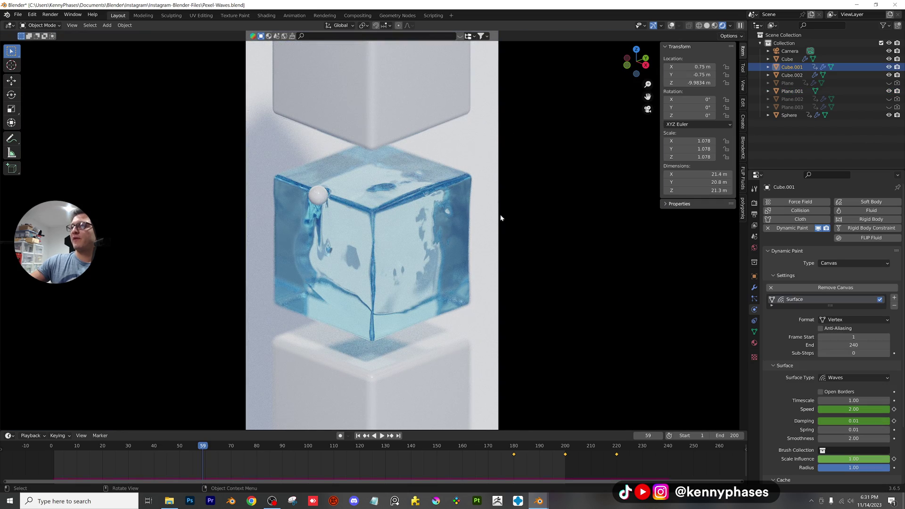
left_click(755, 344)
scroll(293, 200, "up", 3)
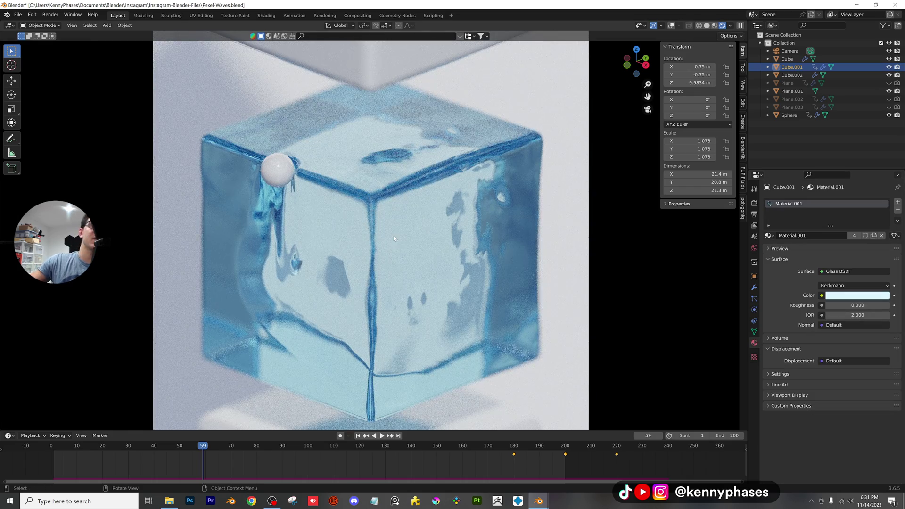
scroll(395, 238, "down", 3)
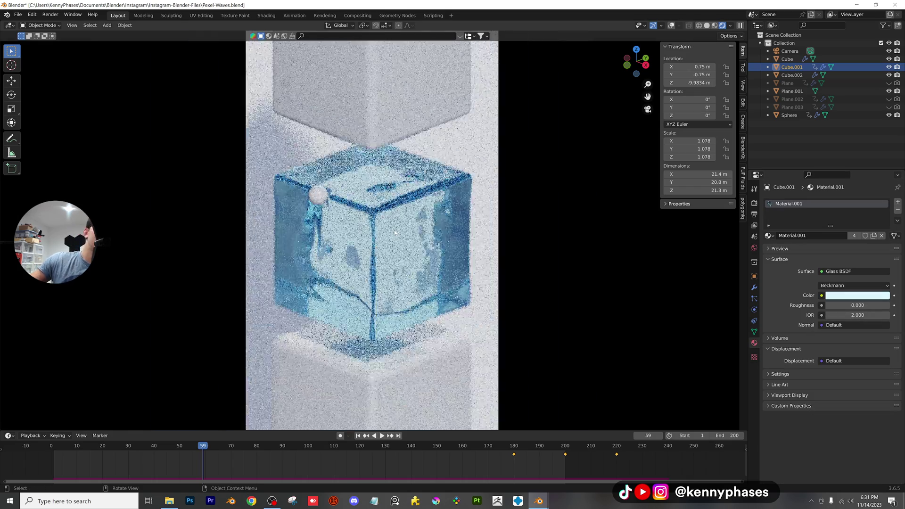
scroll(387, 203, "up", 2)
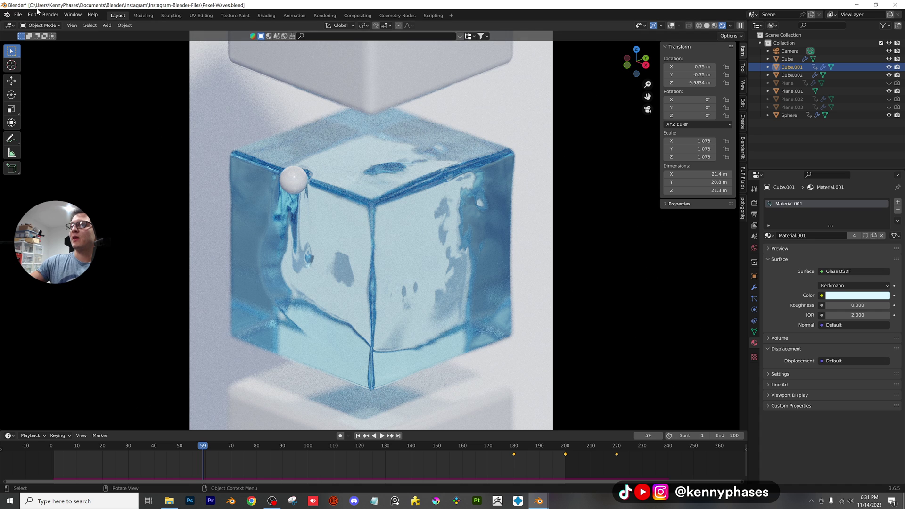
Step: Leave the reference file and reopen the recent file Dynamic-Paint-Tutorial.blend
left_click(6, 14)
mouse_move(18, 14)
mouse_move(38, 40)
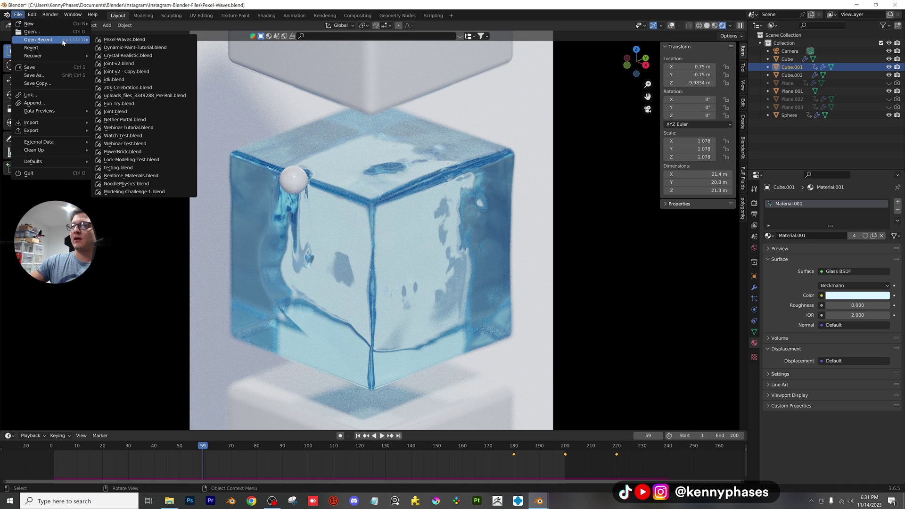
left_click(137, 47)
left_click(427, 265)
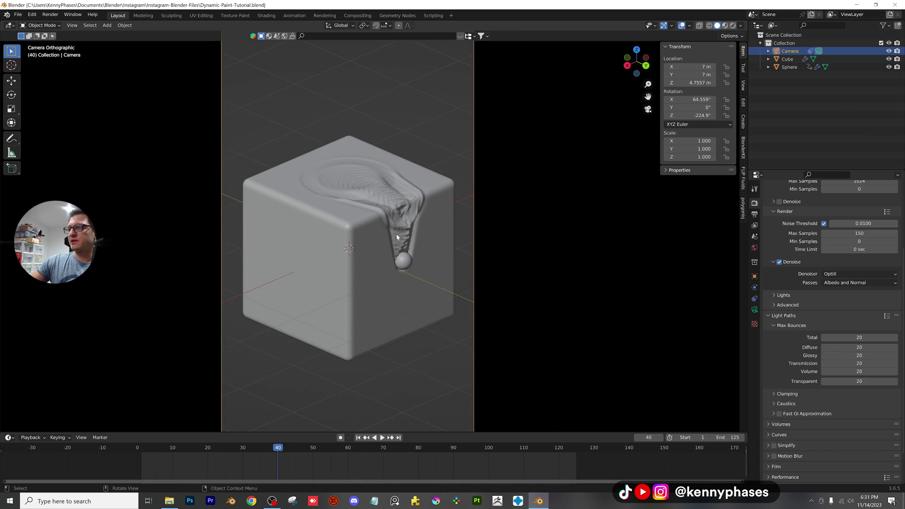
Step: Turn off the viewport display of the cube's Subdivision modifier and save the file
scroll(396, 233, "up", 4)
left_click(755, 286)
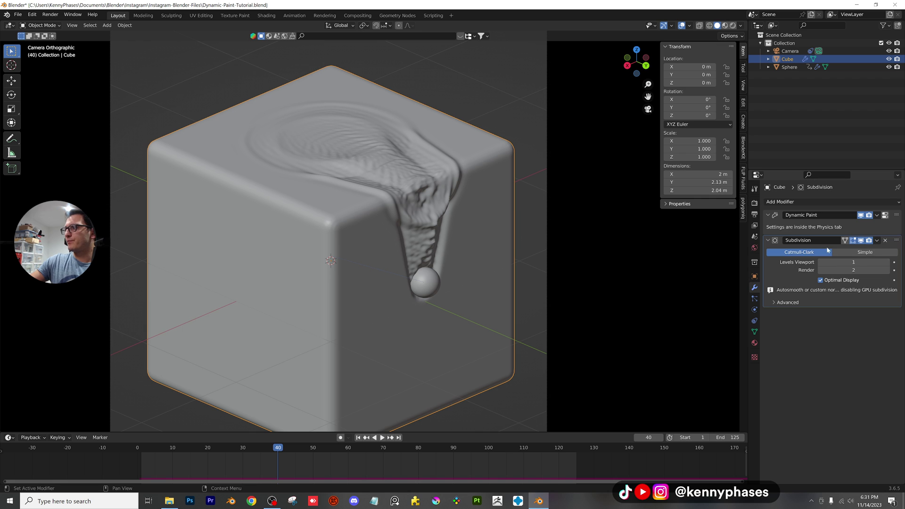
scroll(447, 268, "up", 2)
key("ctrl+s")
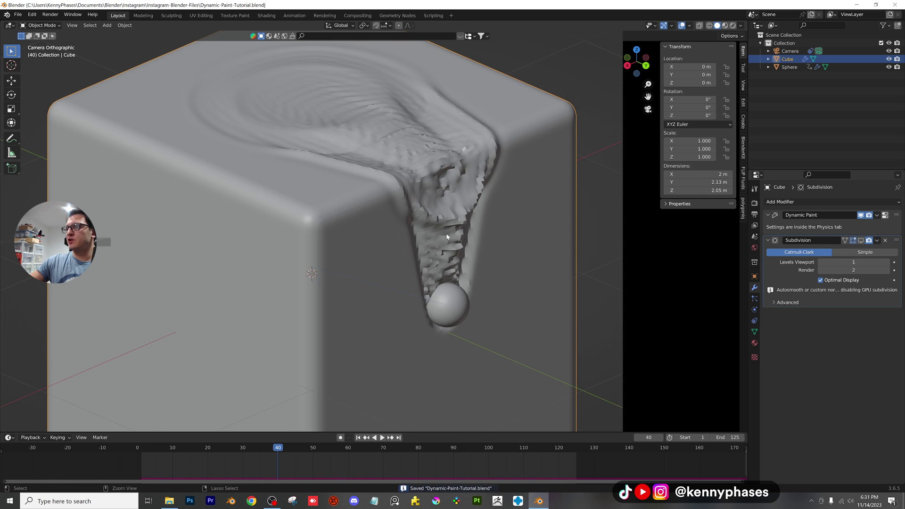
middle_click_drag(447, 233, 482, 196, "shift")
scroll(474, 206, "down", 2)
Step: Add a Remesh modifier to the cube below its Subdivision modifier
left_click(809, 202)
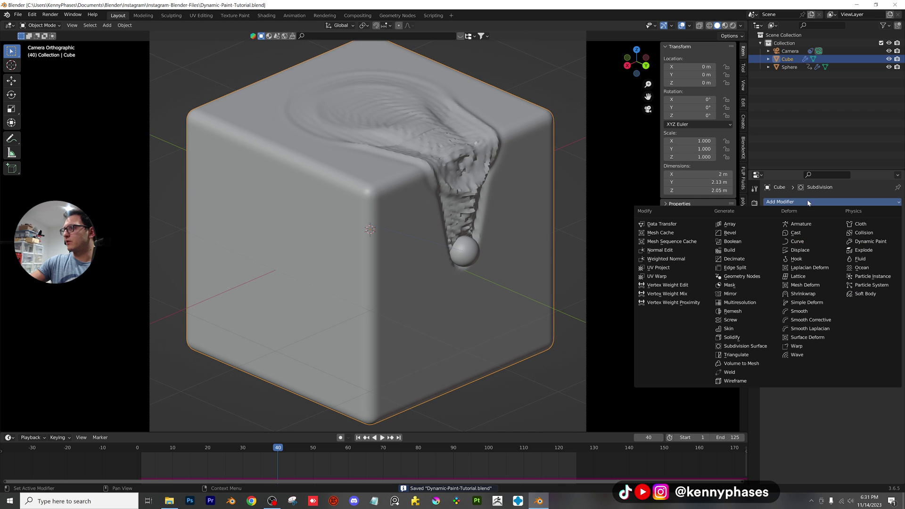
left_click(750, 312)
scroll(596, 268, "up", 1)
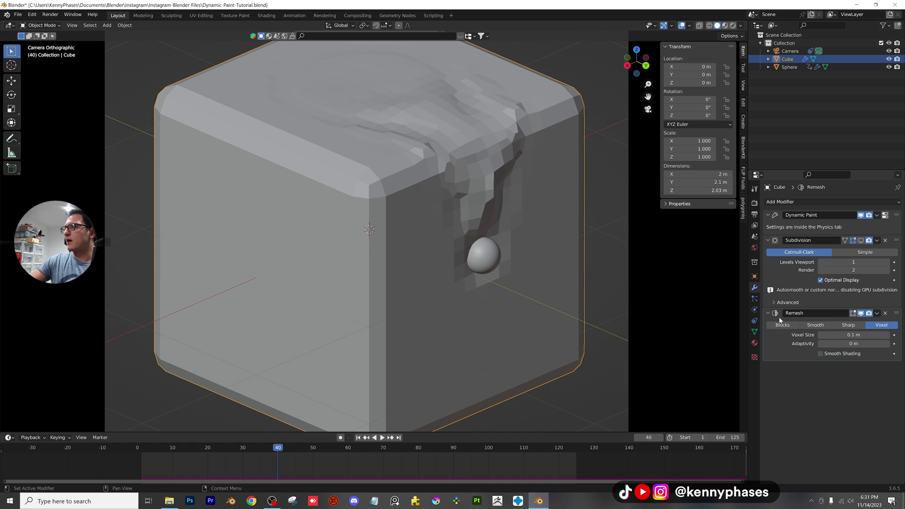
Step: Set the Remesh modifier to Blocks mode with an Octree Depth of 6 and Remove Disconnected turned off
left_click(784, 326)
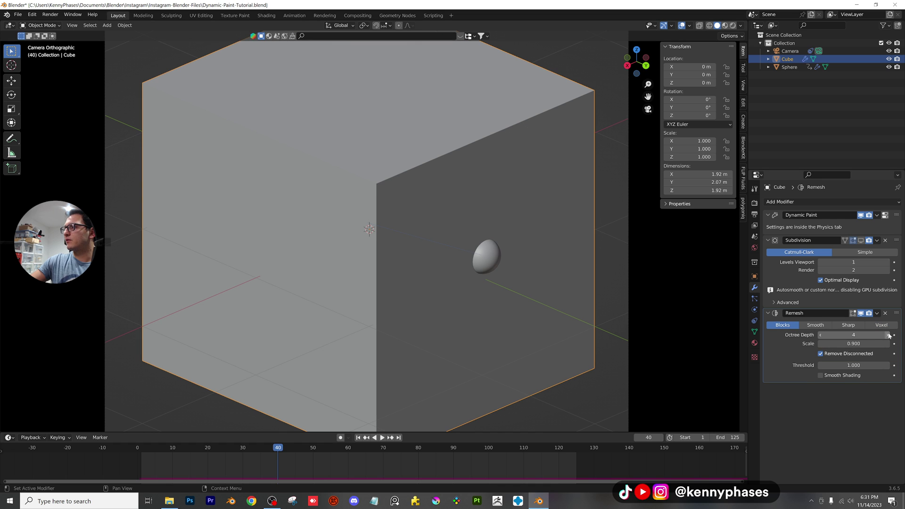
left_click_drag(844, 335, 861, 335)
scroll(474, 242, "down", 2)
Step: Play the blocky remeshed animation in Solid and Rendered shading to judge the effect on the glass cube
key("space")
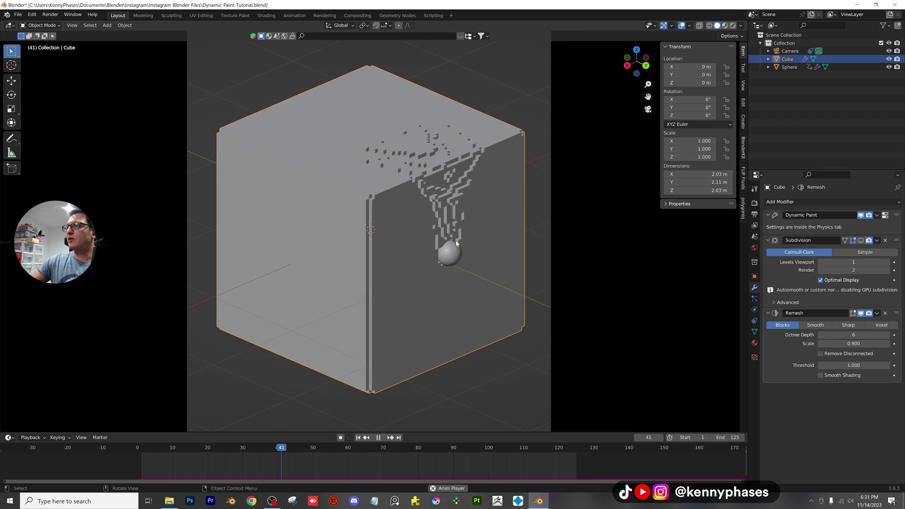
left_click(731, 27)
scroll(465, 277, "up", 1)
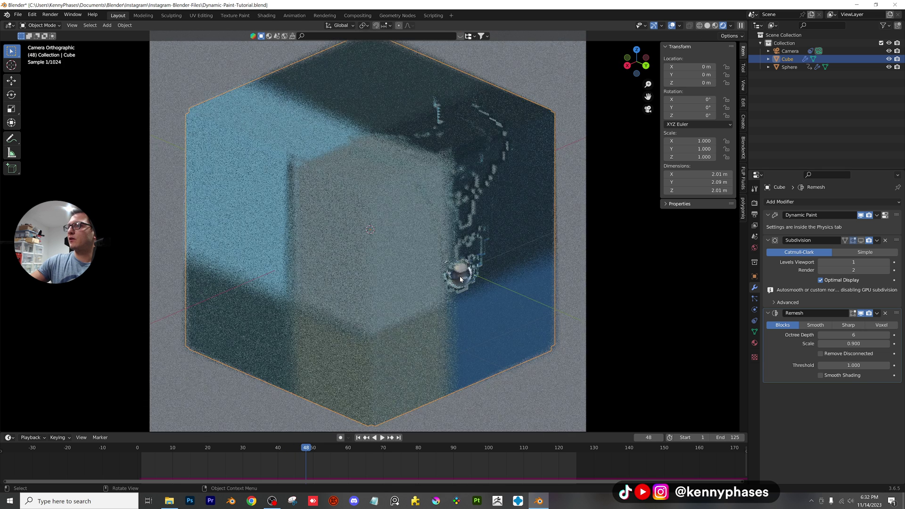
key("space")
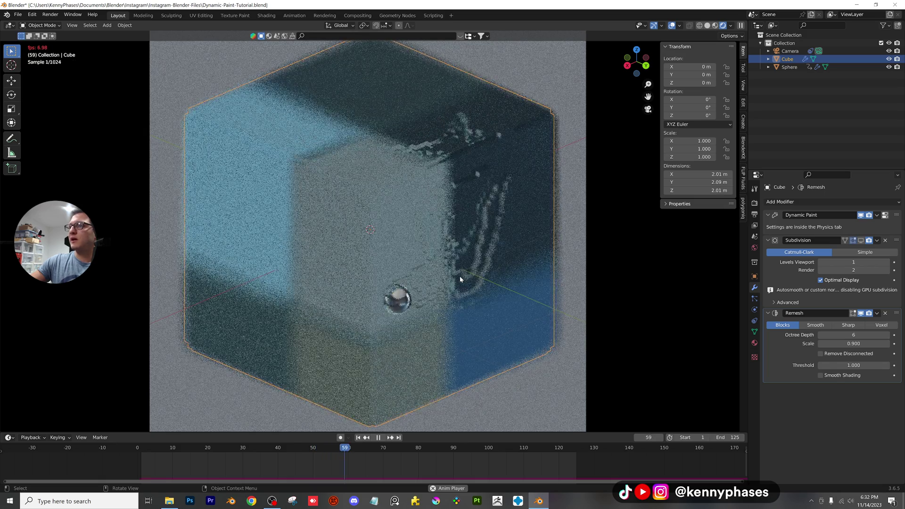
key("space")
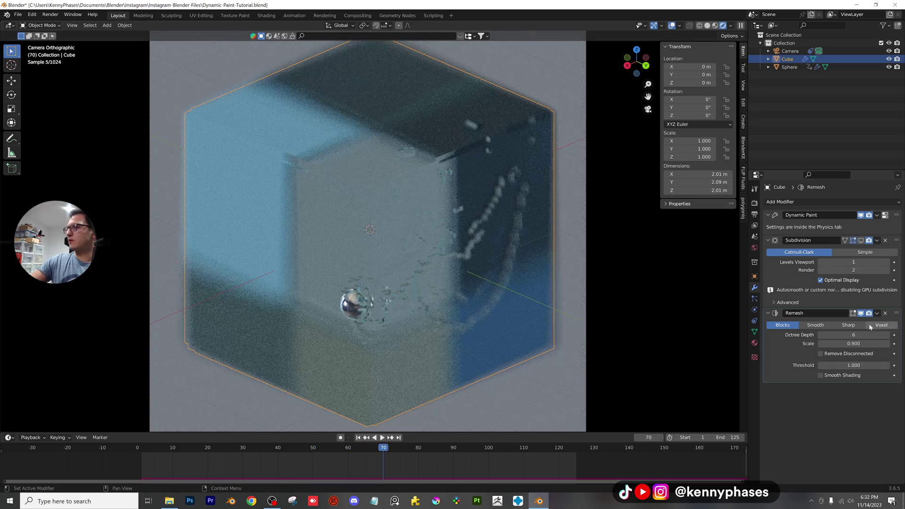
Step: Switch the Remesh modifier to Voxel mode and play the animation in Rendered and Solid shading
left_click(873, 326)
key("space")
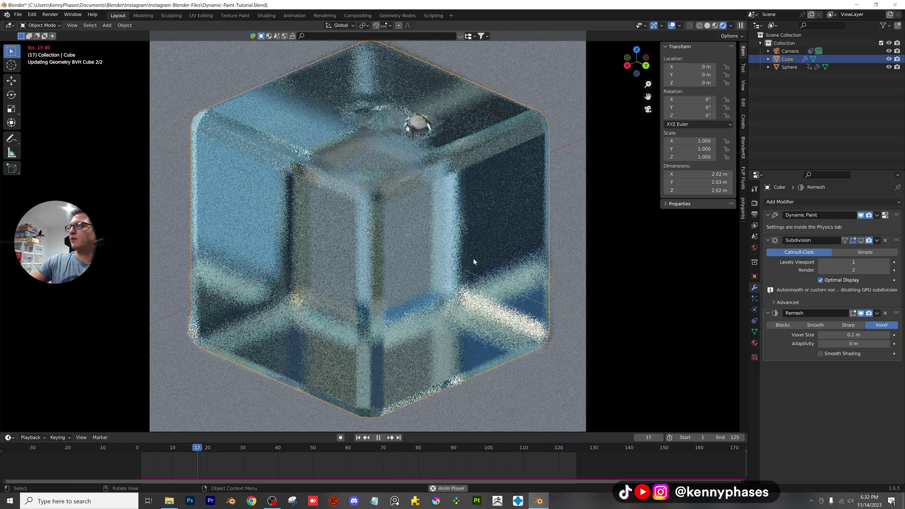
key("space")
left_click(707, 25)
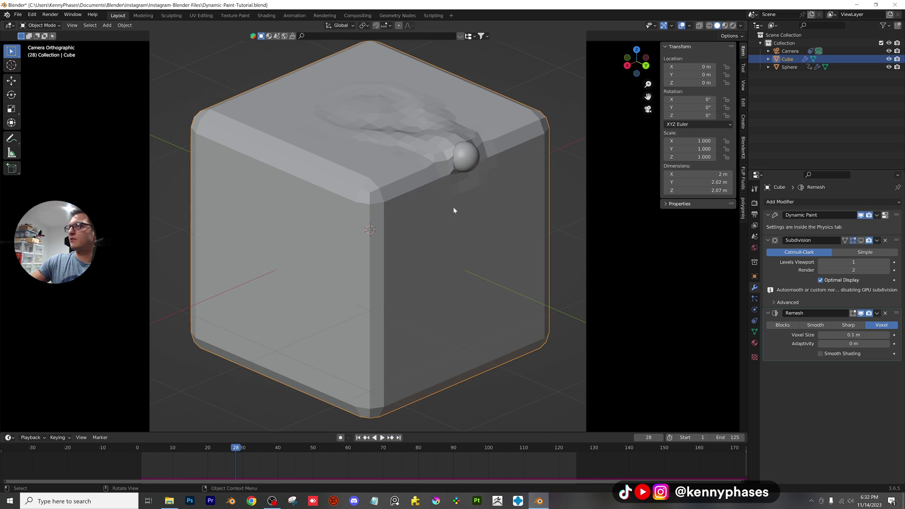
key("space")
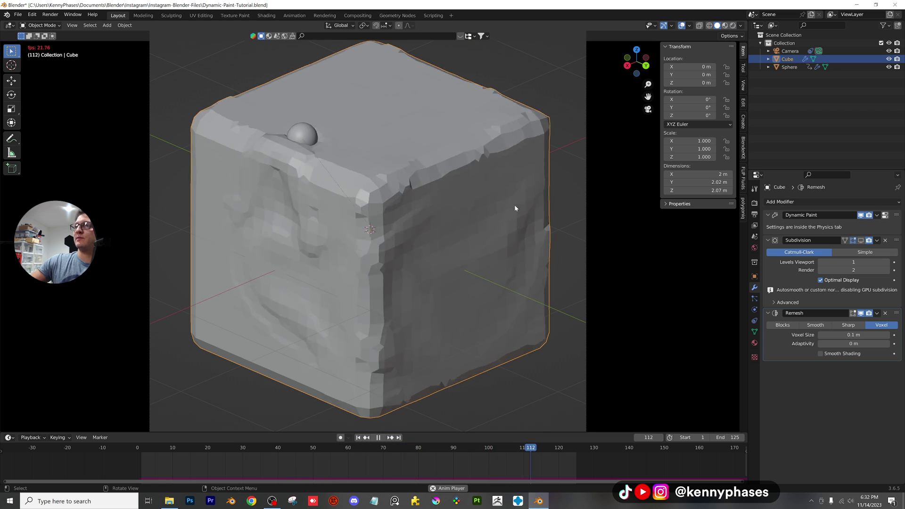
key("space")
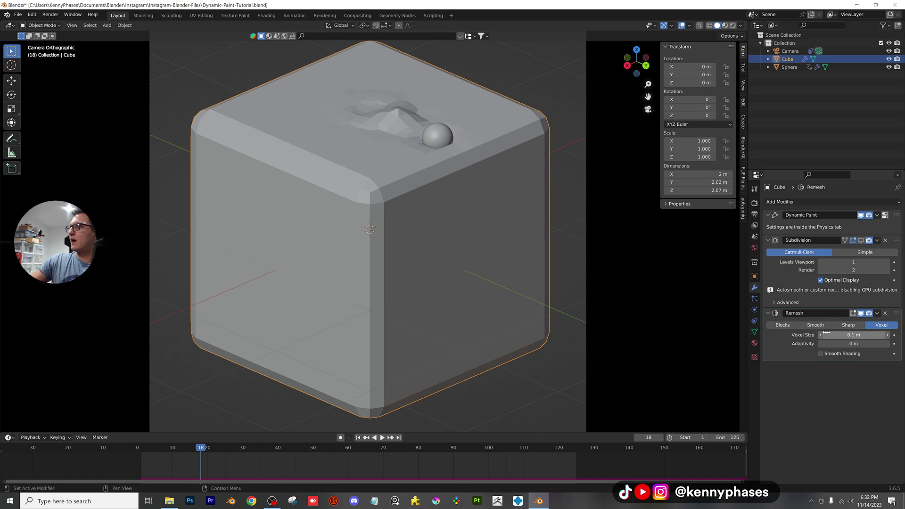
Step: Set the Remesh voxel size to 0.2 m, play the animation in Solid shading and switch the viewport to Rendered shading
type("0.2")
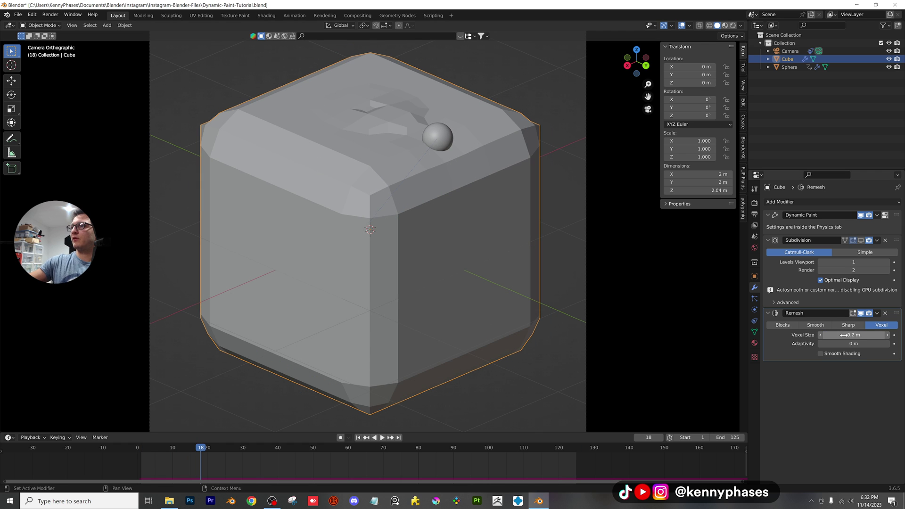
key("Return")
key("space")
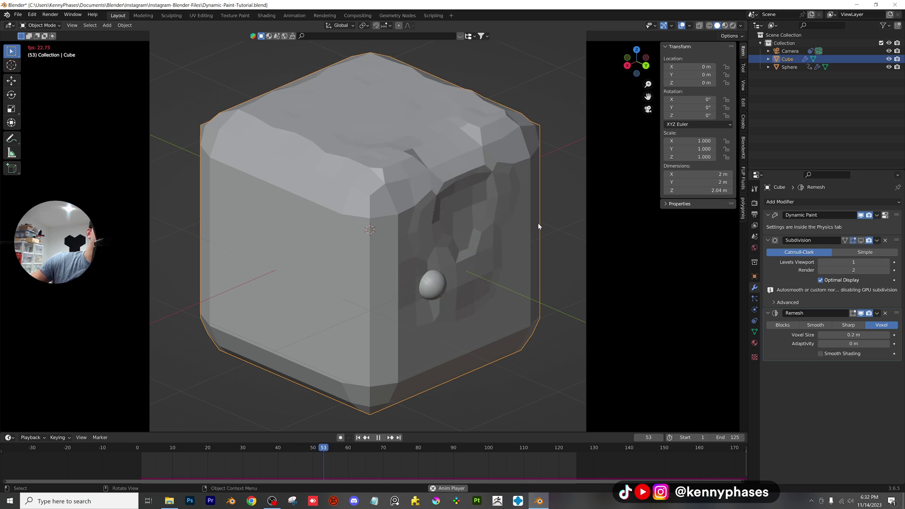
key("space")
key("z")
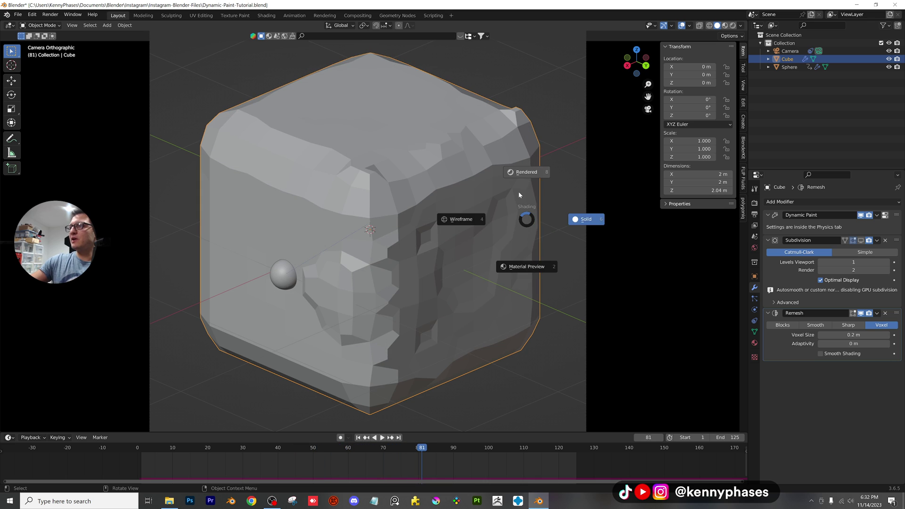
left_click(585, 215)
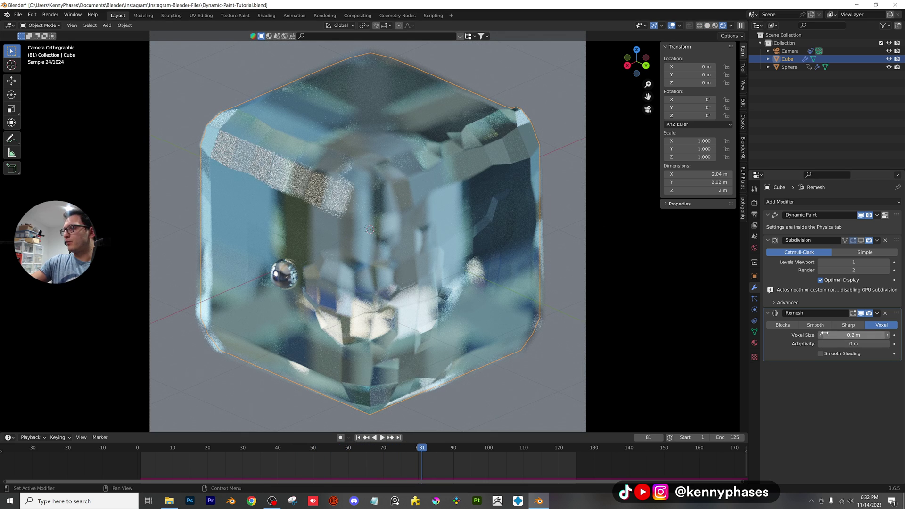
Step: Reduce the Remesh voxel size to 0.19 m and play the animation in Rendered shading
left_click(821, 336)
key("space")
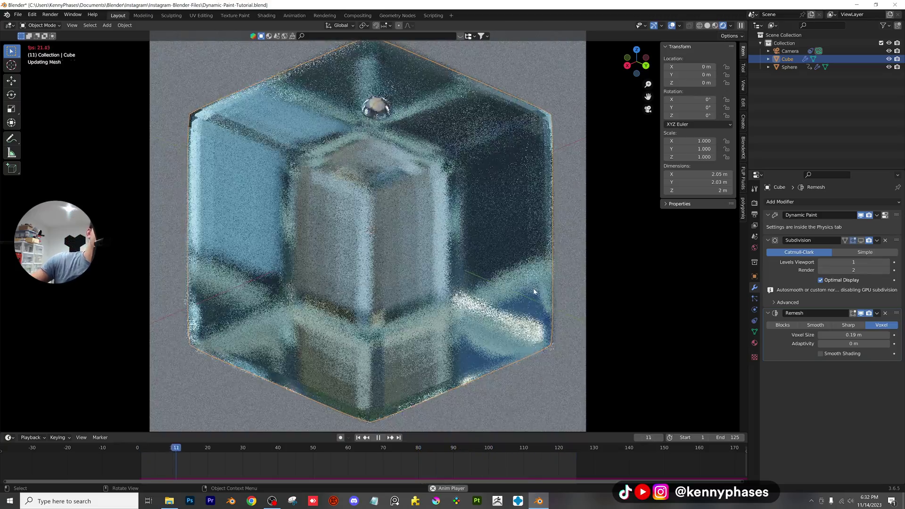
key("space")
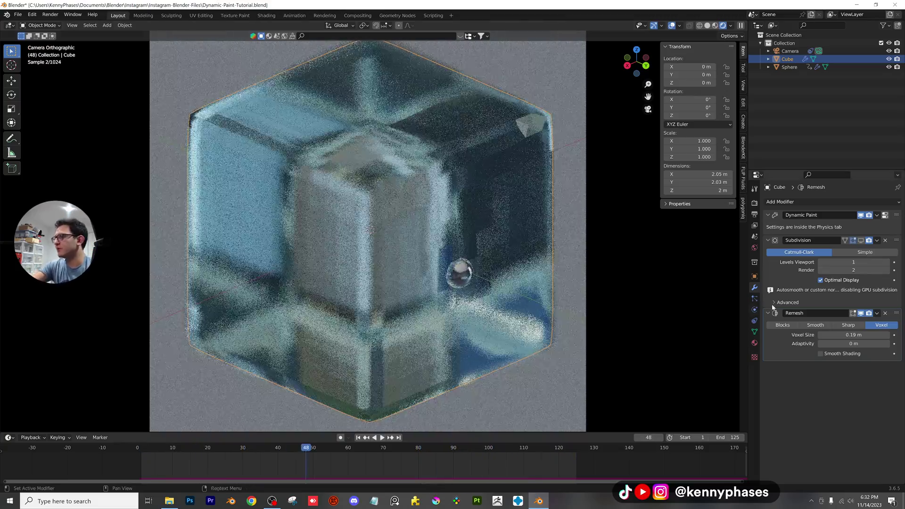
Step: Turn off the Remesh modifier's viewport display on the cube and save the file
left_click(862, 313)
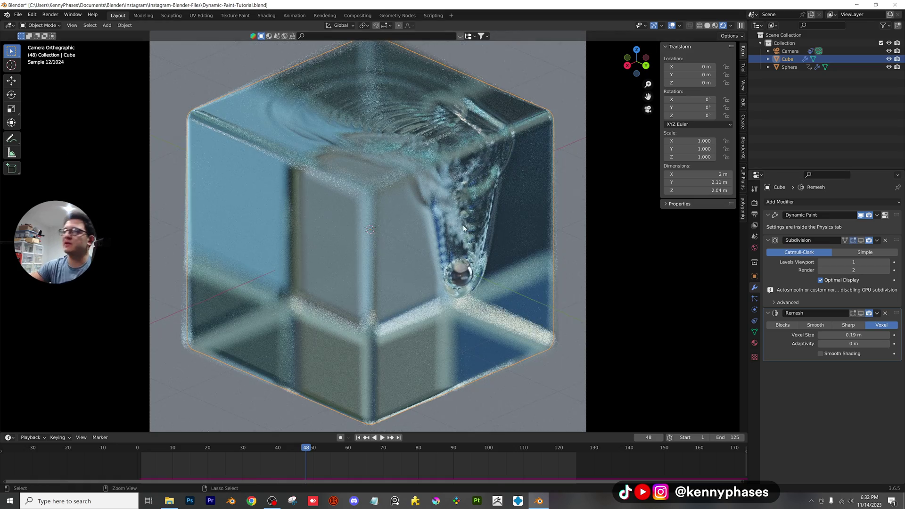
key("ctrl+s")
scroll(238, 256, "up", 2)
scroll(218, 263, "down", 5, "ctrl")
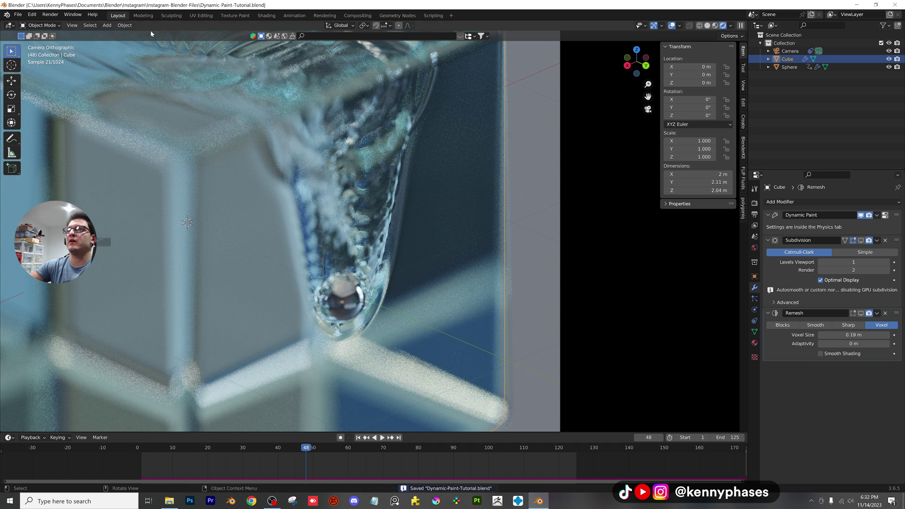
Step: Open the recent file Pexel-Waves.blend and show the Dynamic Paint canvas settings of Cube.001, down to the wave surface and cache
left_click(18, 14)
mouse_move(40, 40)
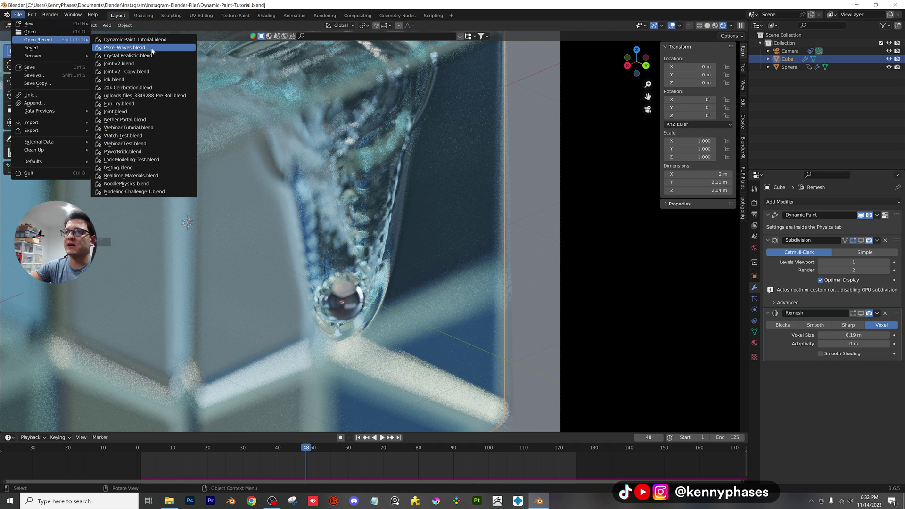
left_click(125, 48)
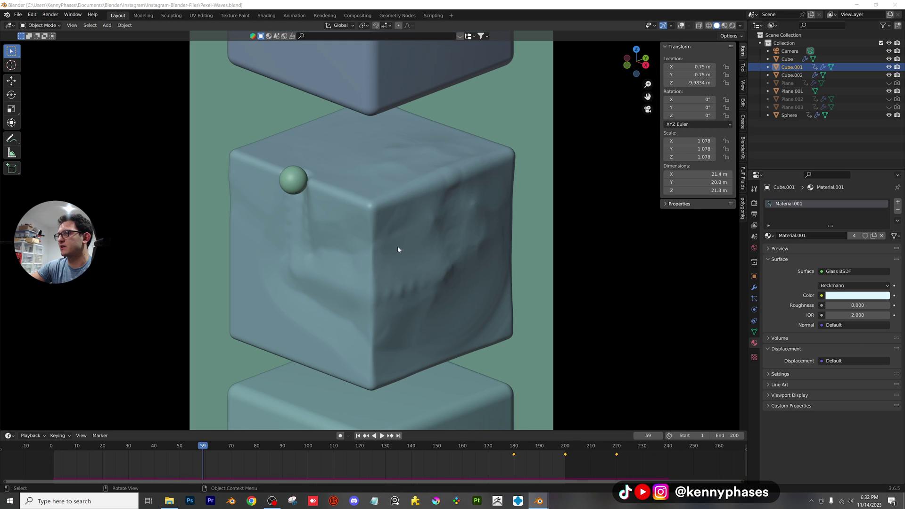
left_click(755, 321)
left_click(754, 310)
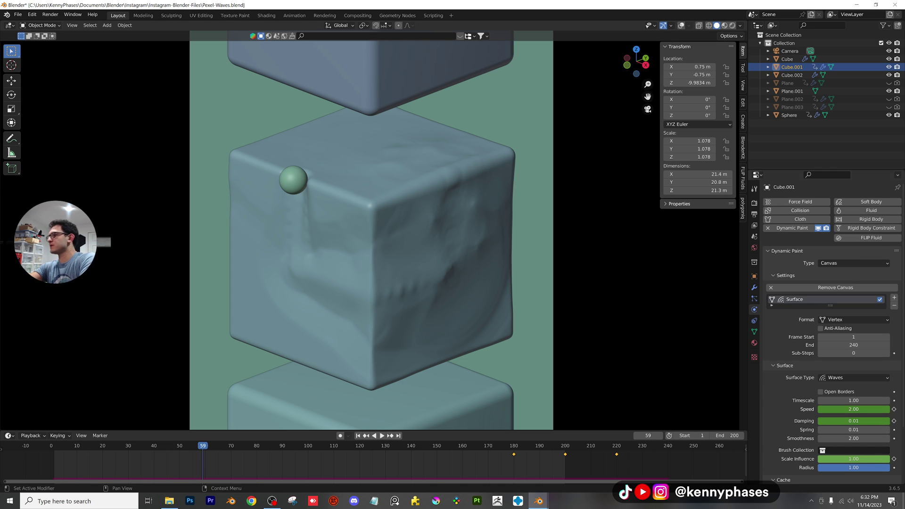
scroll(828, 340, "down", 2)
scroll(828, 340, "down", 2)
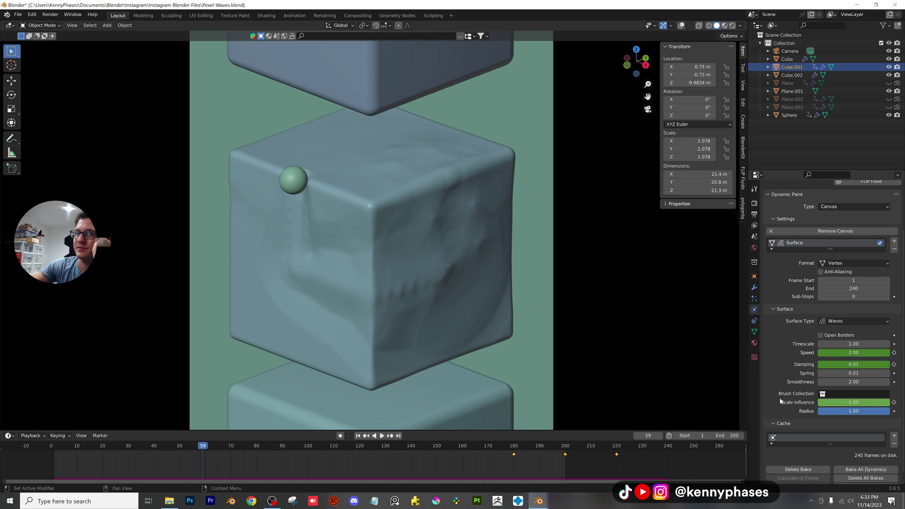
Step: Play the wave animation from its beginning in Solid shading and pause it at frame 35
left_click_drag(437, 446, 417, 446)
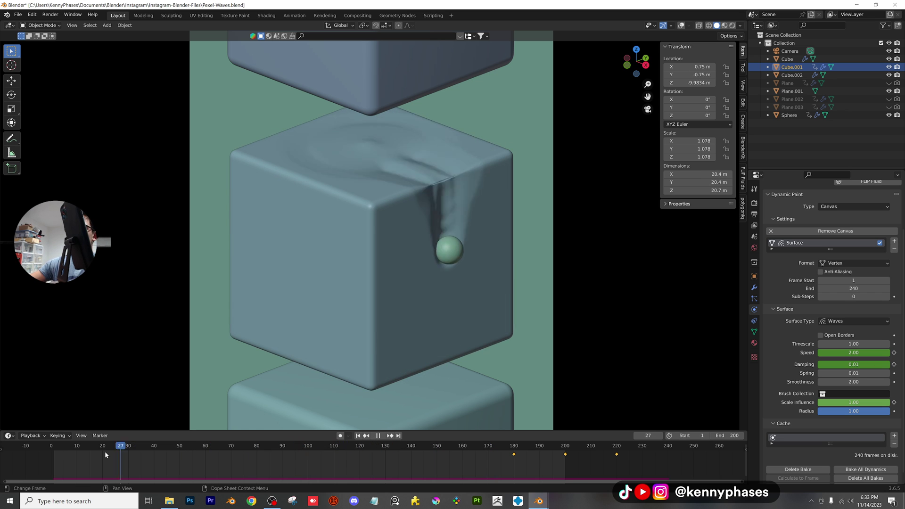
left_click(48, 452)
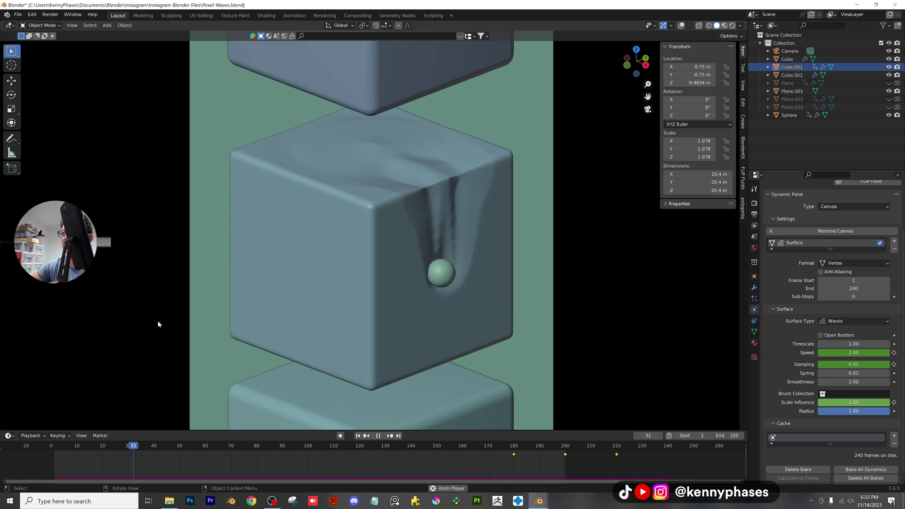
key("space")
Step: Examine the ripples around the sphere on the cube's side face up close in Rendered shading
scroll(402, 295, "up", 6)
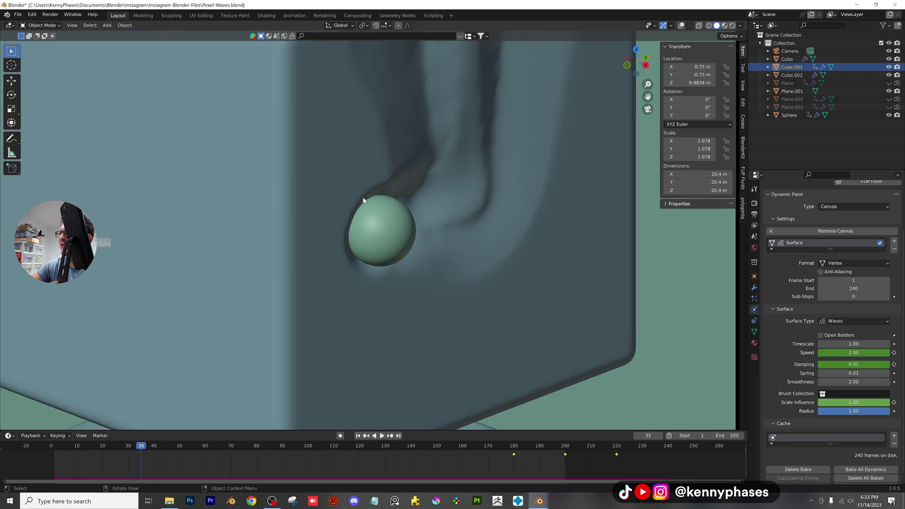
key("z")
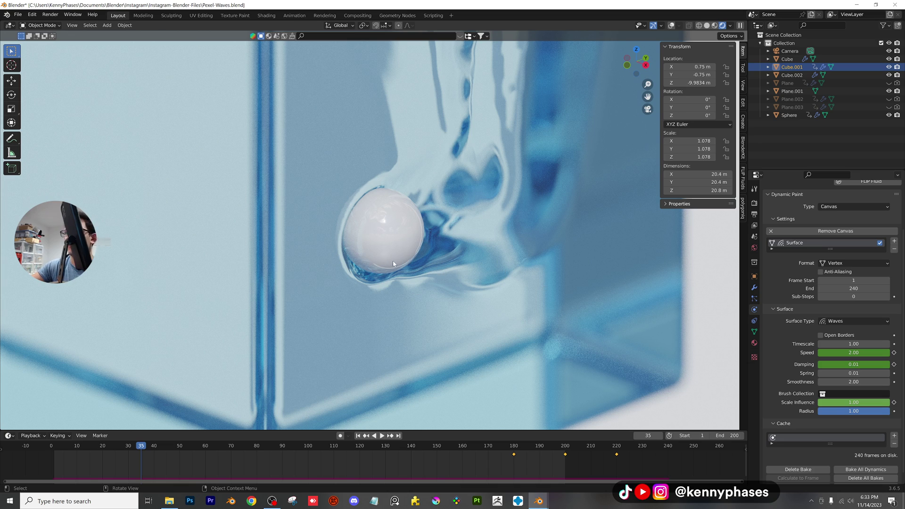
scroll(394, 264, "up", 5)
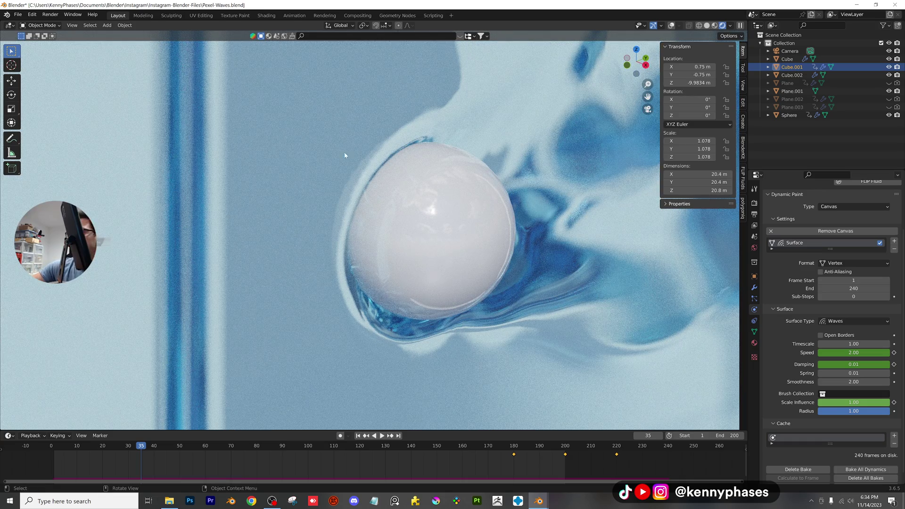
scroll(435, 247, "down", 6)
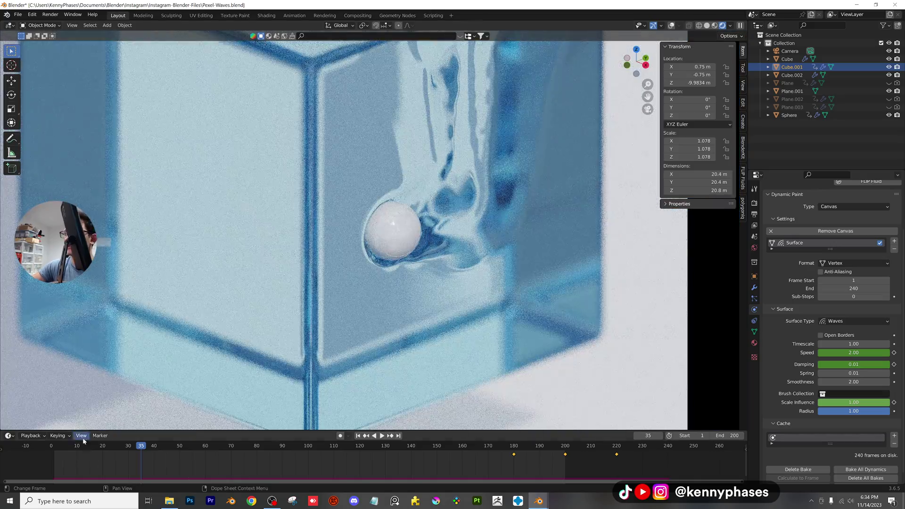
Step: Go to frame 8 and examine how the sphere meets the glass on the cube's top face
left_click_drag(84, 443, 71, 445)
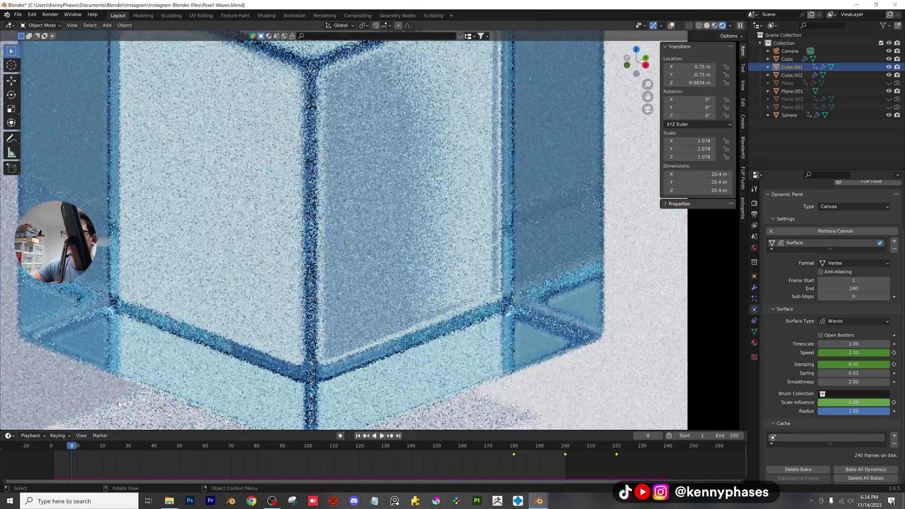
scroll(356, 160, "up", 10)
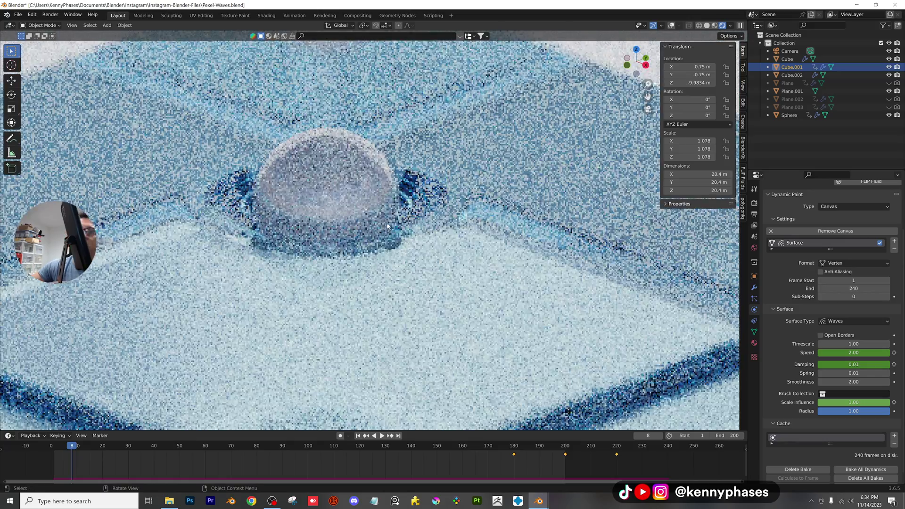
middle_click_drag(388, 226, 338, 236)
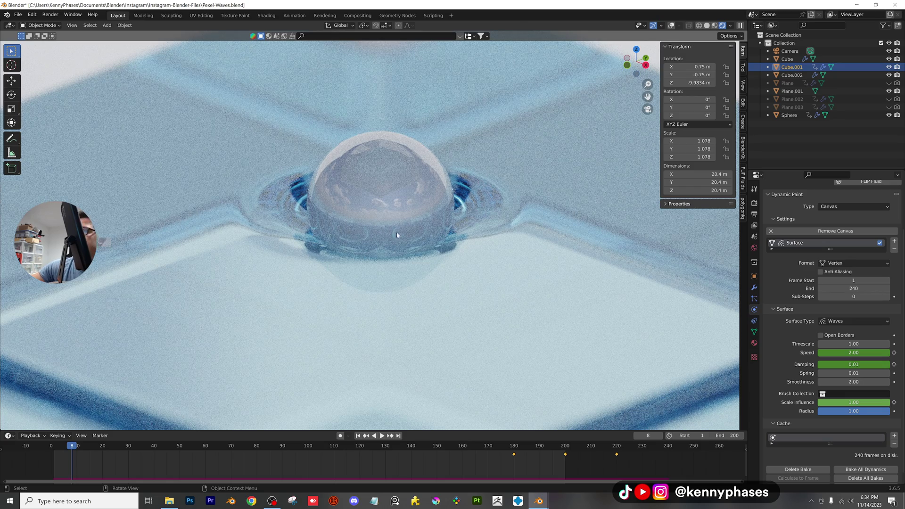
scroll(390, 218, "down", 5)
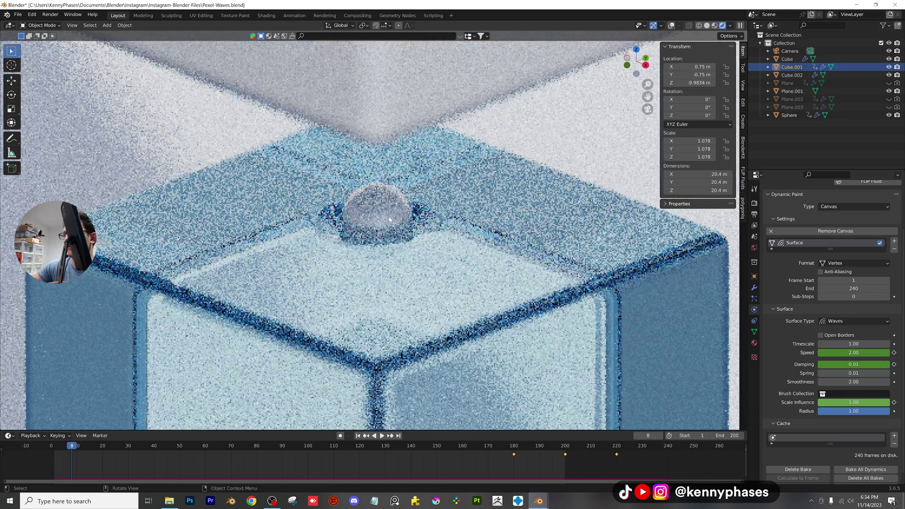
Step: Advance the animation to frame 19 and examine the sphere and its ripples where it rolls over the cube's edge
key("space")
left_click_drag(78, 448, 92, 448)
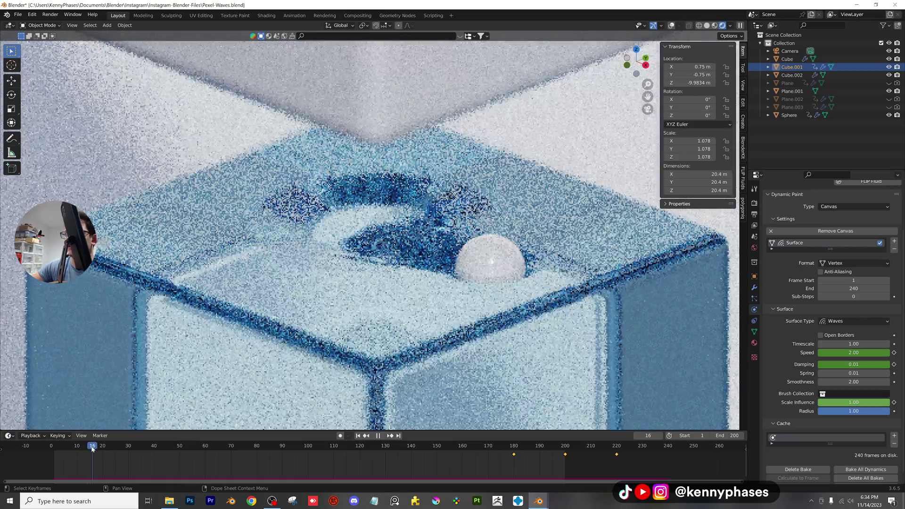
key("space")
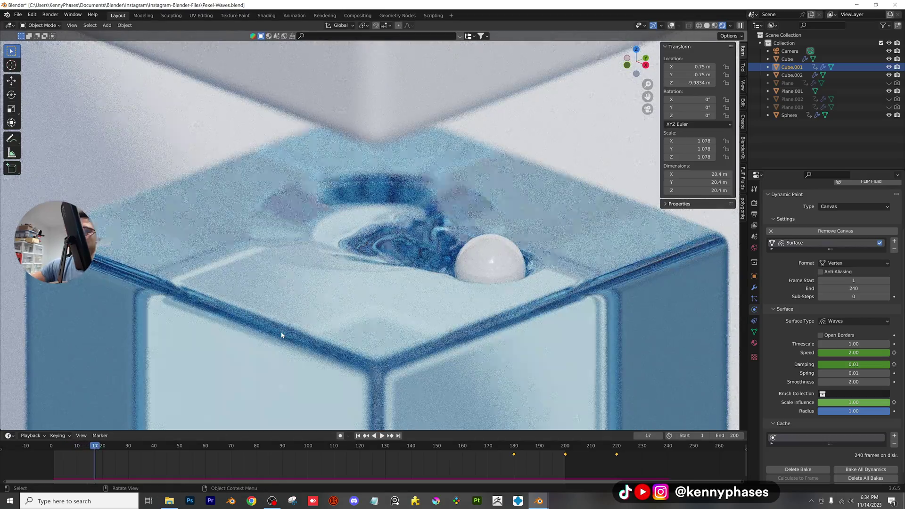
key("Right")
key("Right")
key("Right")
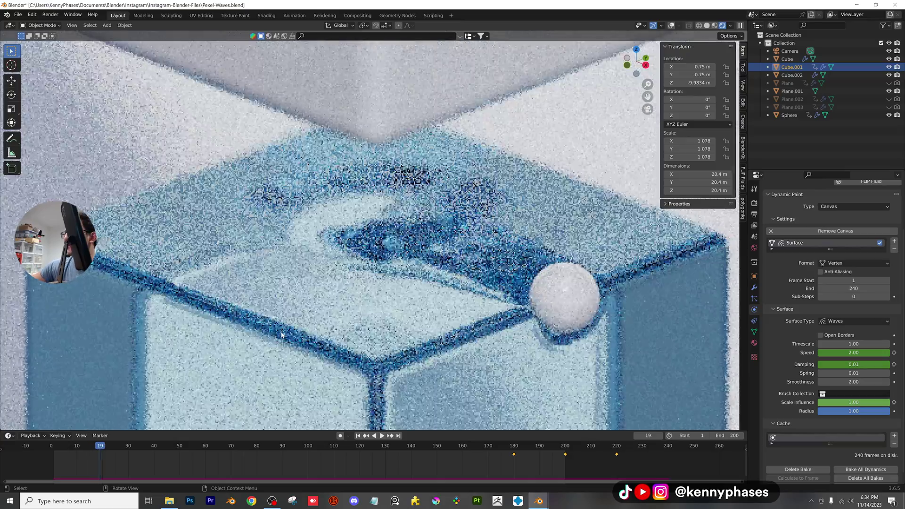
scroll(415, 252, "up", 5)
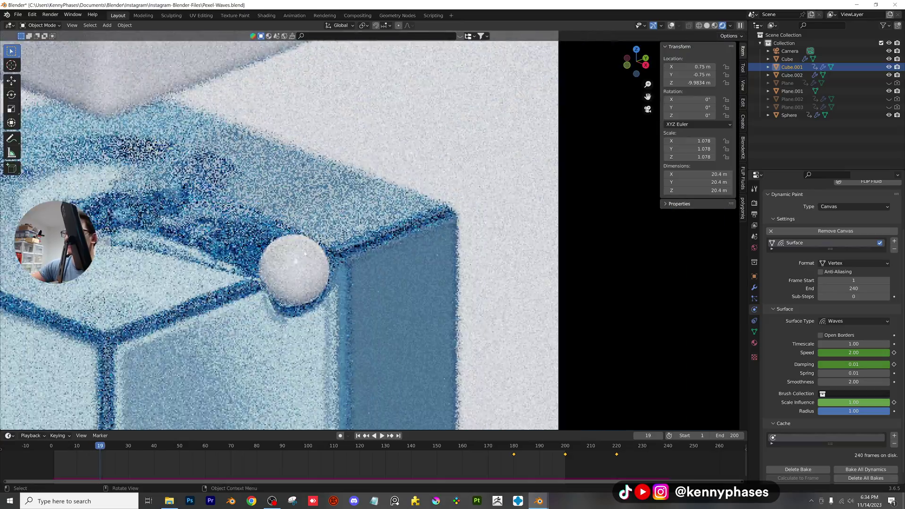
scroll(415, 252, "up", 2)
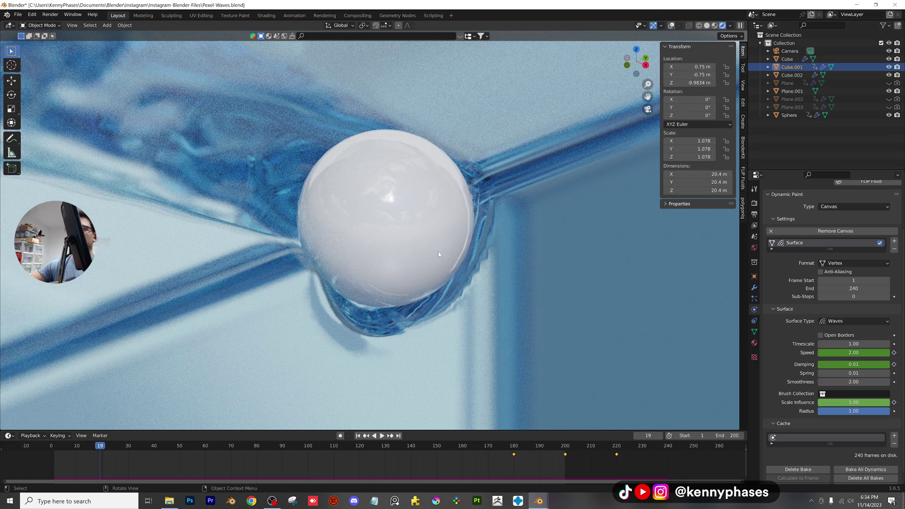
scroll(438, 251, "down", 4)
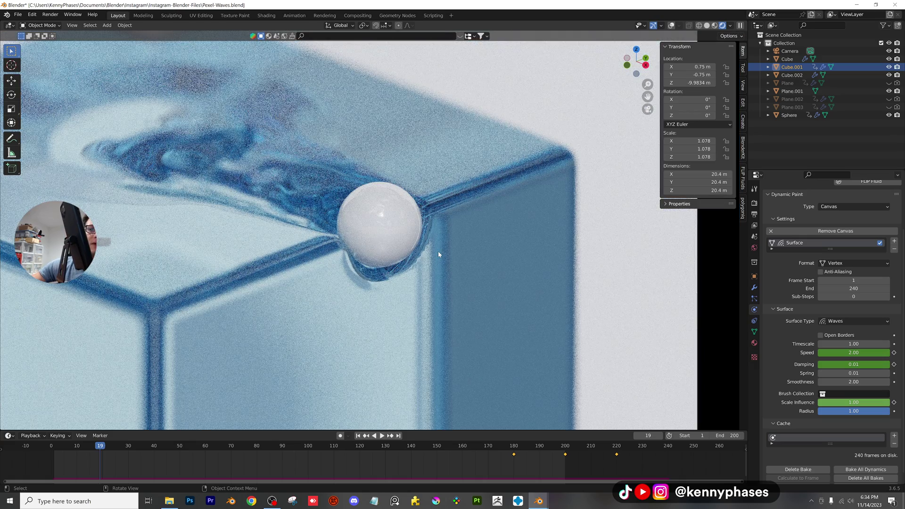